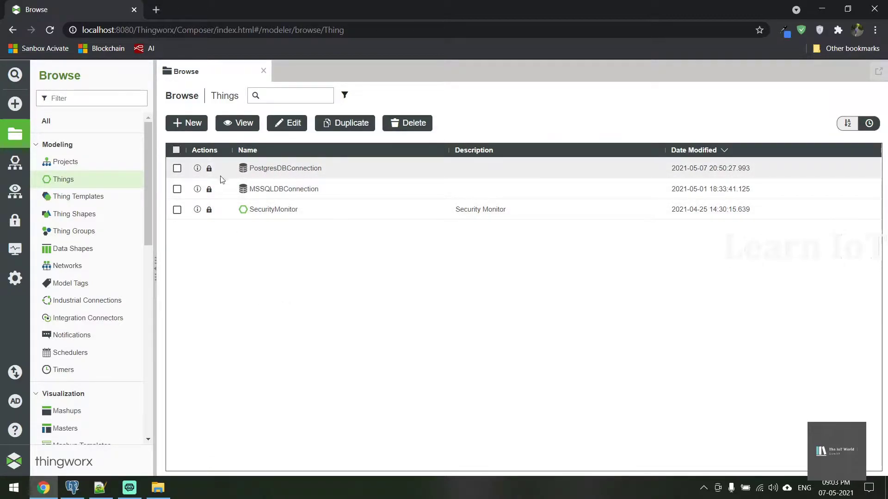
Switch to pgAdmin to review the rows of the CUSTOMERS table, then return to ThingWorx Composer.
left_click(77, 492)
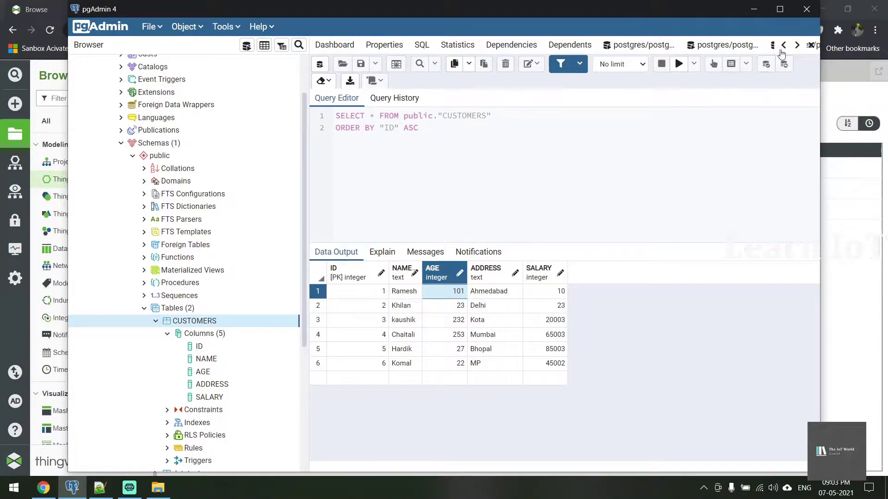
left_click(753, 9)
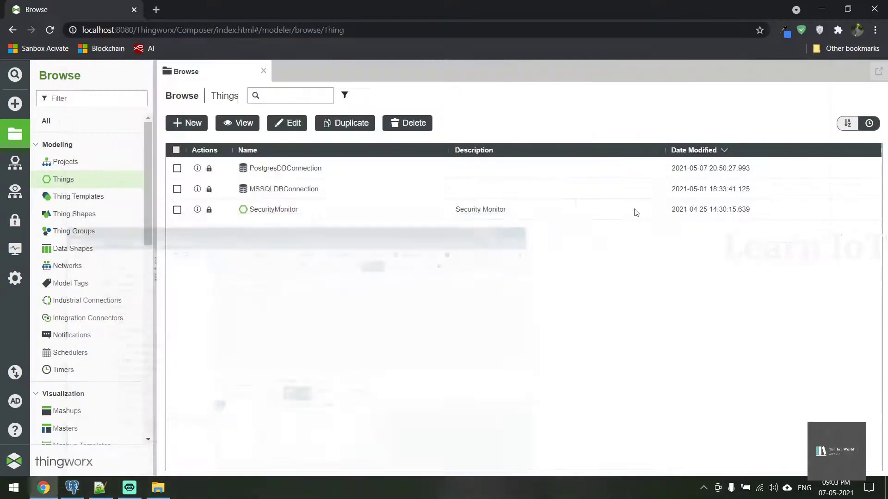
Open the PostgresDBConnection thing, close the Browse page and show the thing's services.
left_click(302, 171)
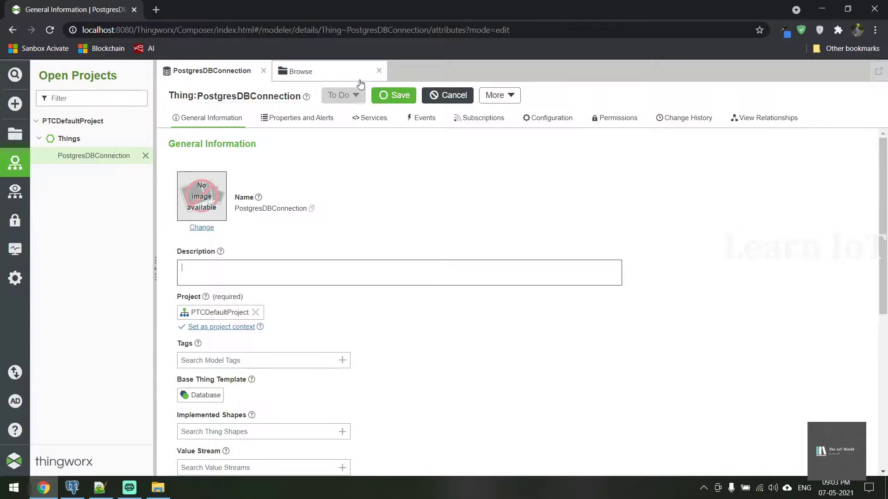
left_click(377, 71)
left_click(364, 120)
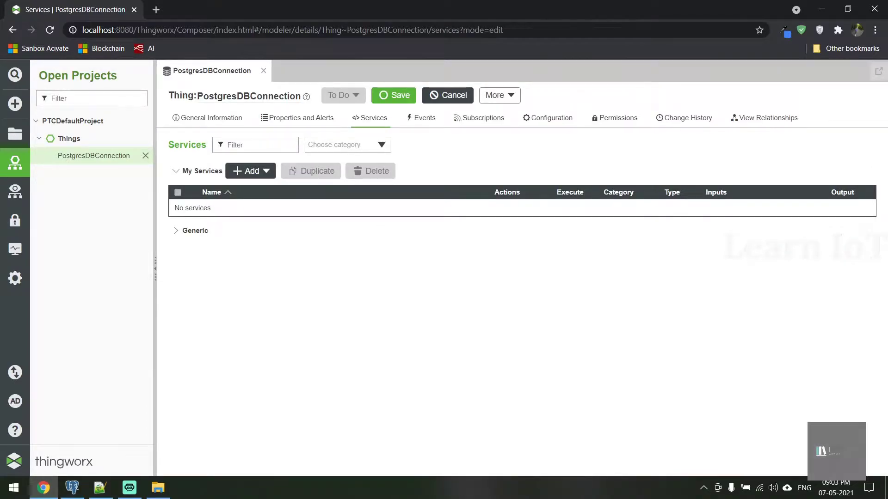
Add a new SQL (Query) service named GetDataFromDb to the PostgresDBConnection thing.
left_click(266, 172)
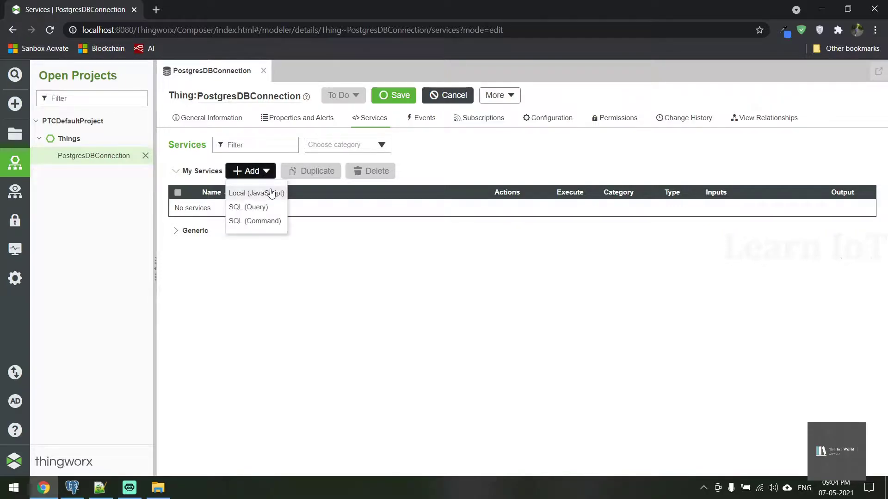
left_click(222, 120)
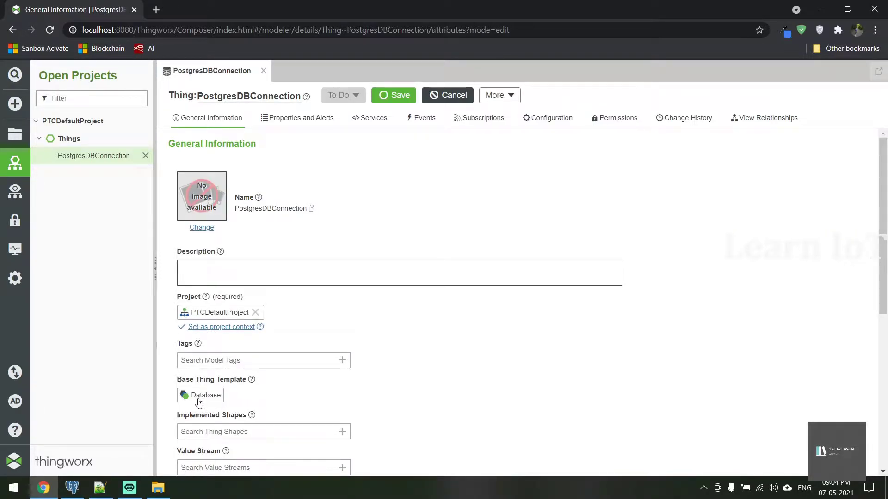
left_click(370, 119)
left_click(266, 172)
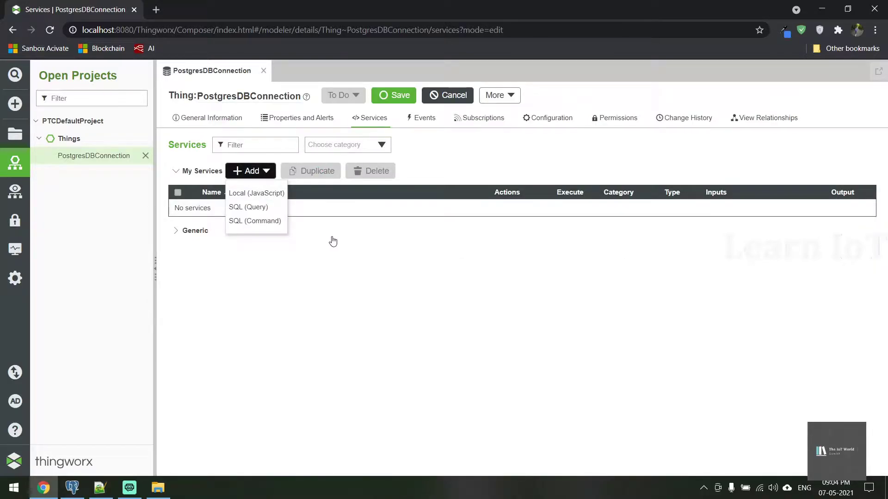
left_click(269, 208)
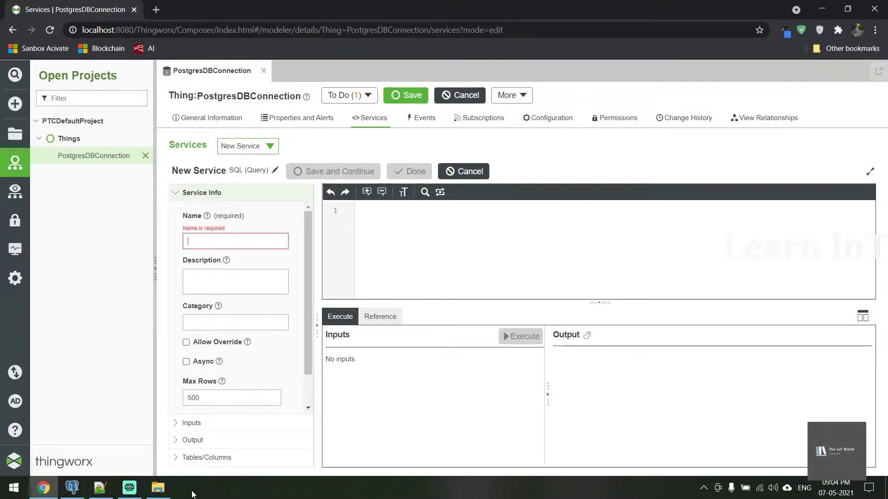
type("GetD")
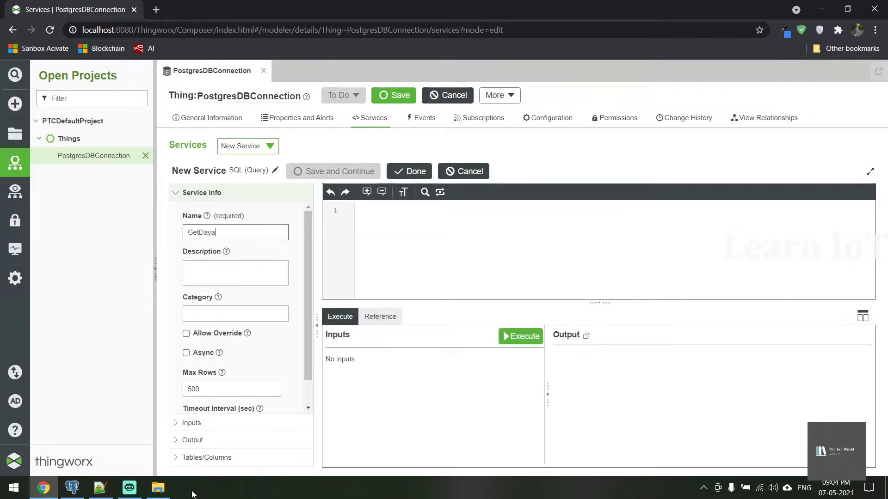
type("ataFromDb")
scroll(227, 421, "down", 1)
Enter the query select * from public."CUSTOMERS" in the service script and check it against the table in pgAdmin.
left_click(410, 255)
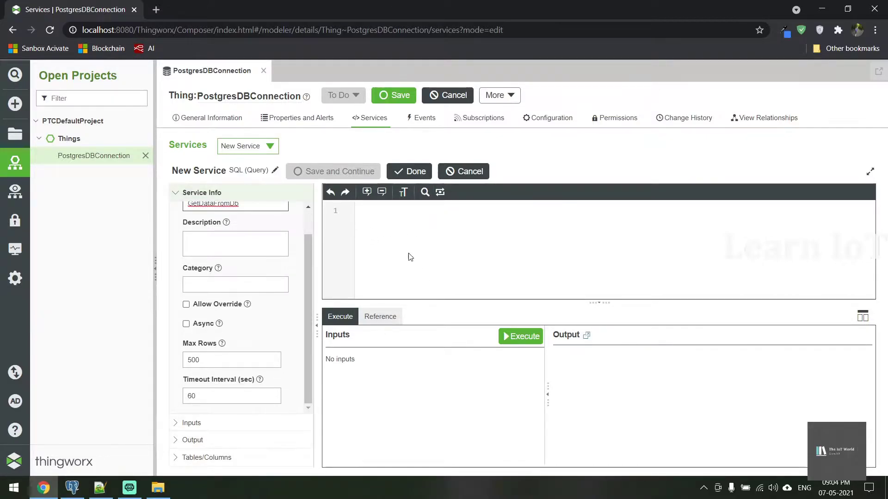
type("selec")
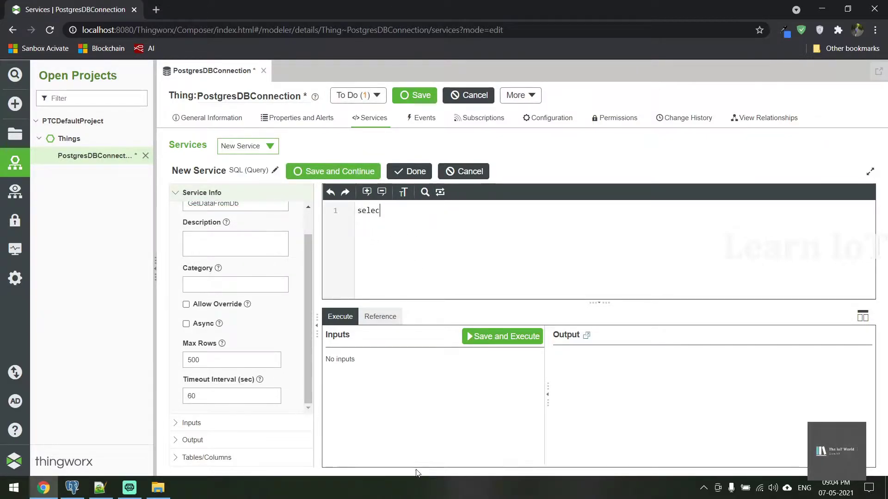
type("t * from public")
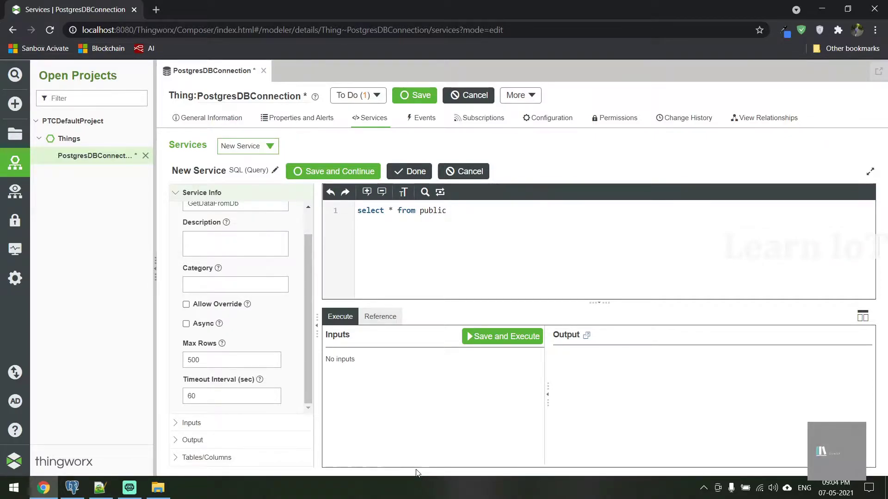
type(".\"CUSTOMERS")
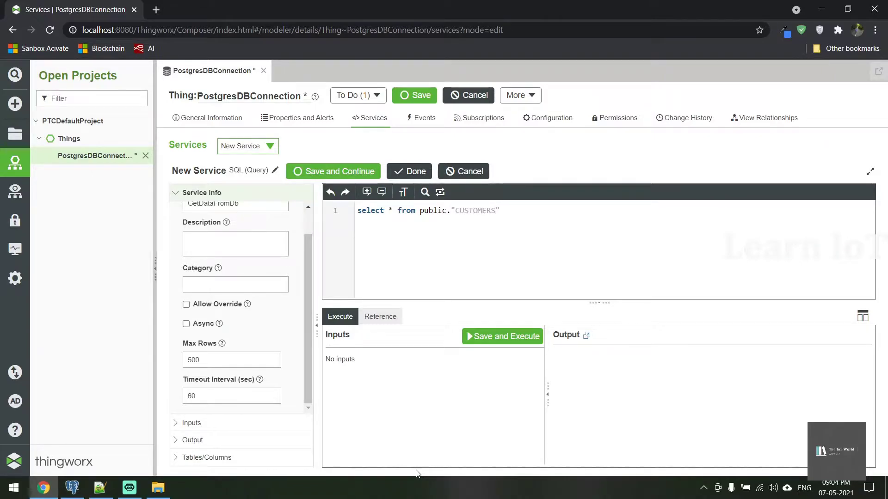
left_click(72, 487)
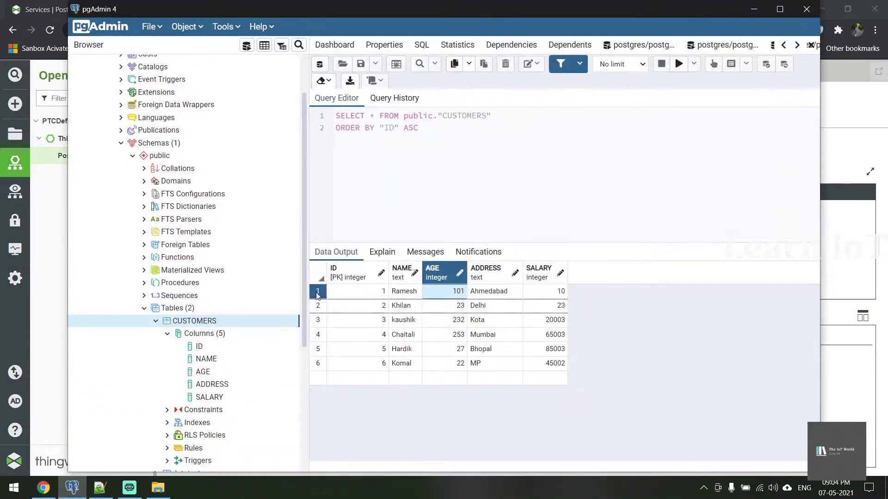
left_click(754, 10)
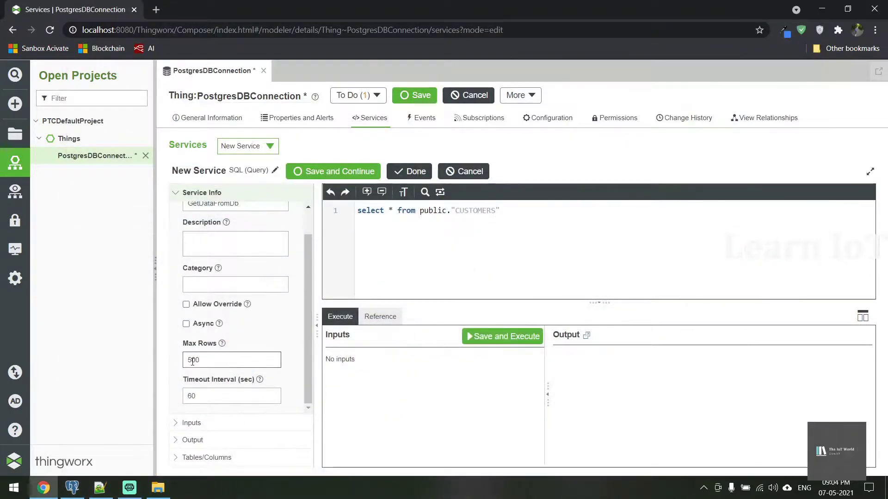
Check the service's output settings, save and execute GetDataFromDb, and look through the returned rows.
left_click(193, 440)
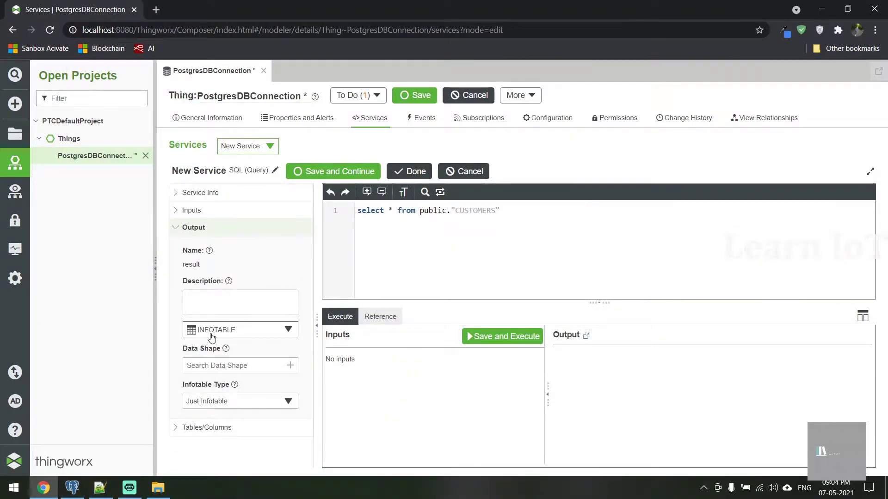
left_click(496, 336)
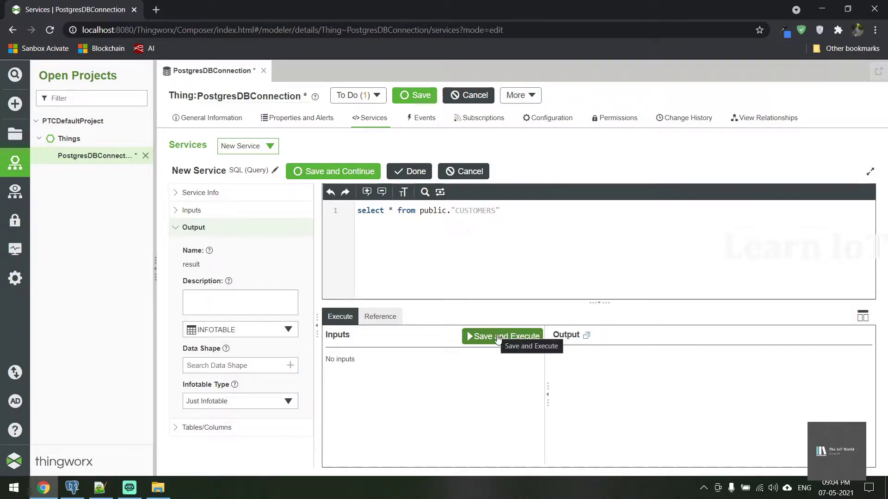
scroll(647, 429, "down", 3)
scroll(647, 431, "up", 3)
scroll(595, 436, "down", 3)
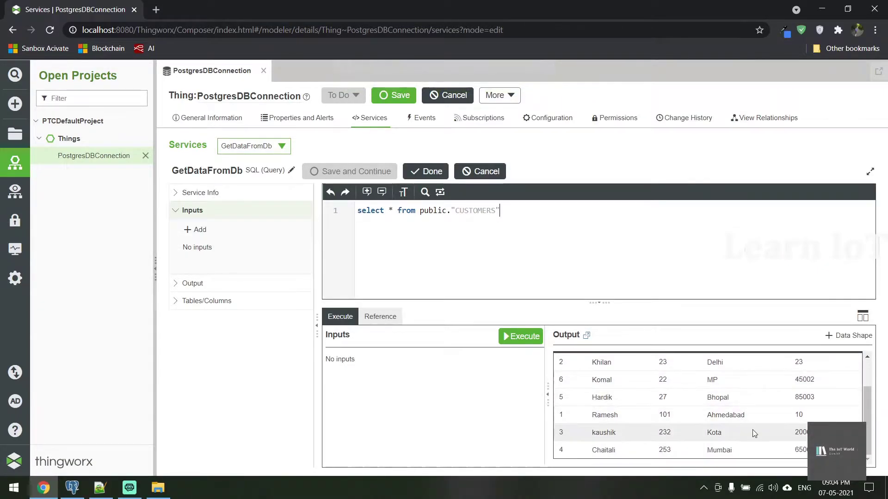
scroll(754, 416, "up", 3)
scroll(684, 384, "down", 1)
scroll(684, 383, "up", 1)
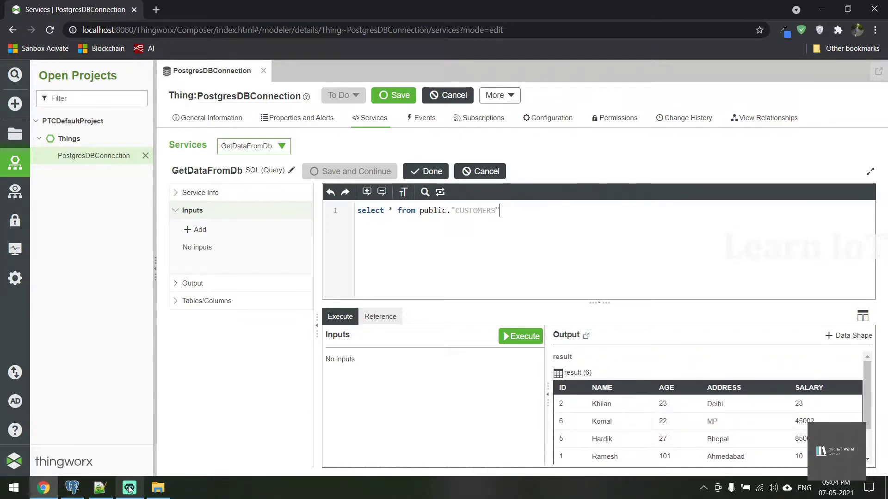
Compare the service output with the CUSTOMERS rows in pgAdmin, enlarging the output area to see more rows.
left_click(72, 488)
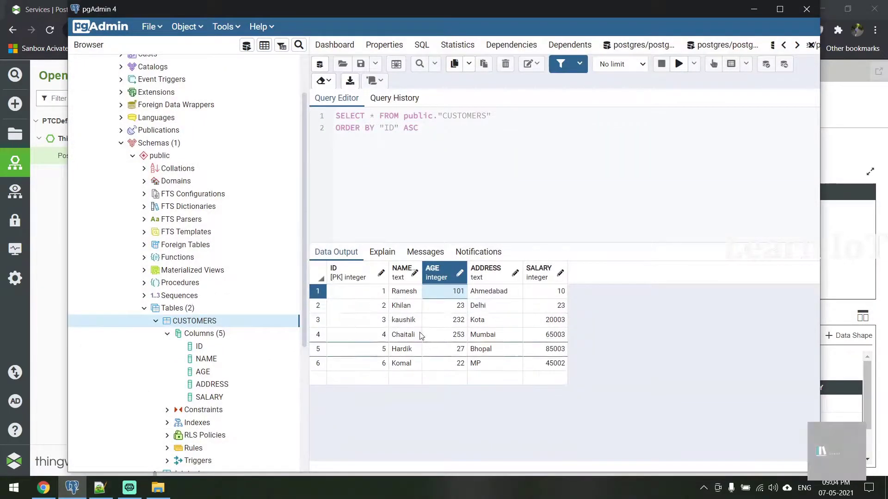
left_click(753, 12)
scroll(755, 368, "down", 1)
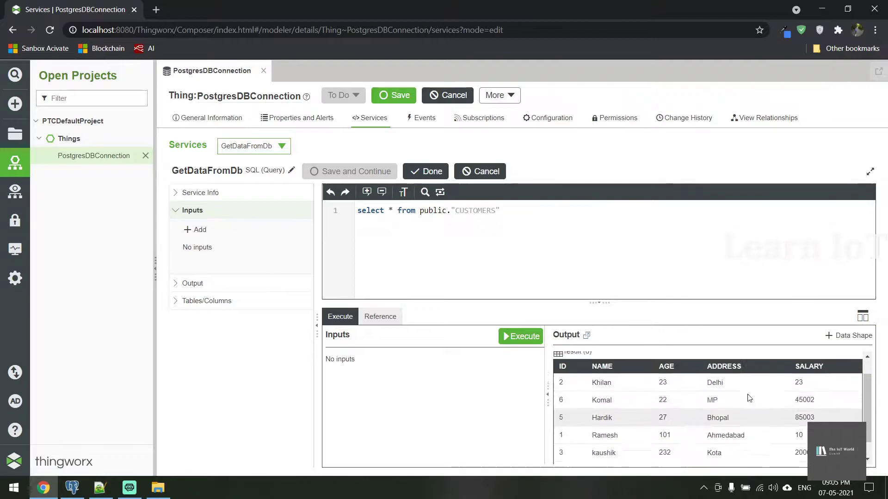
scroll(755, 361, "up", 1)
left_click_drag(631, 303, 629, 281)
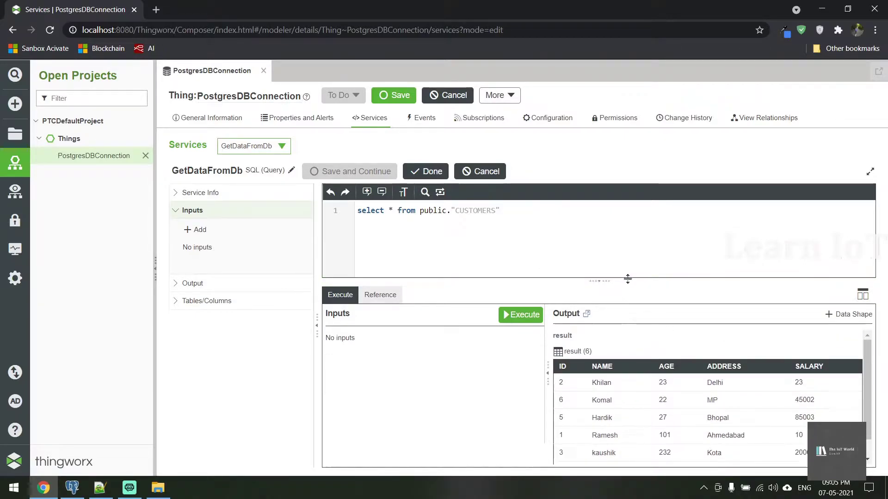
scroll(693, 407, "down", 1)
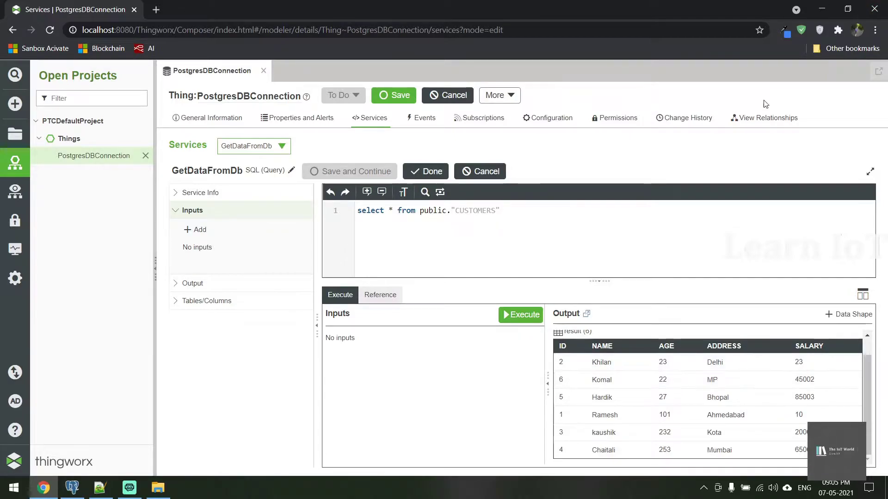
scroll(826, 367, "up", 1)
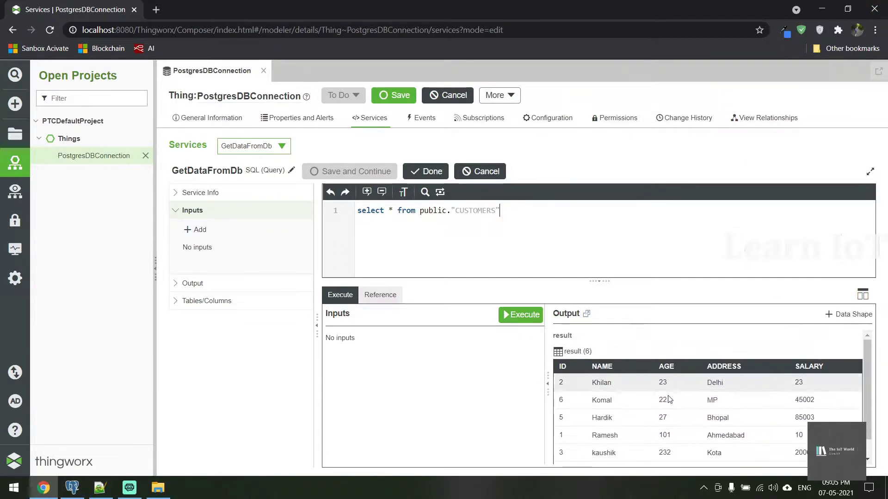
Create a data shape from the service output, name it TestDatashape_Demo, assign it to PTCDefaultProject and save it.
left_click(842, 321)
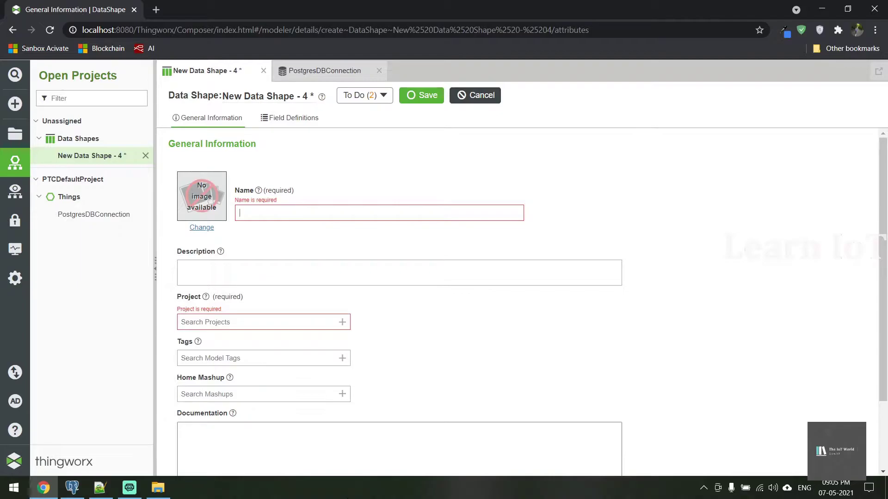
type("TestDatashape_Demo")
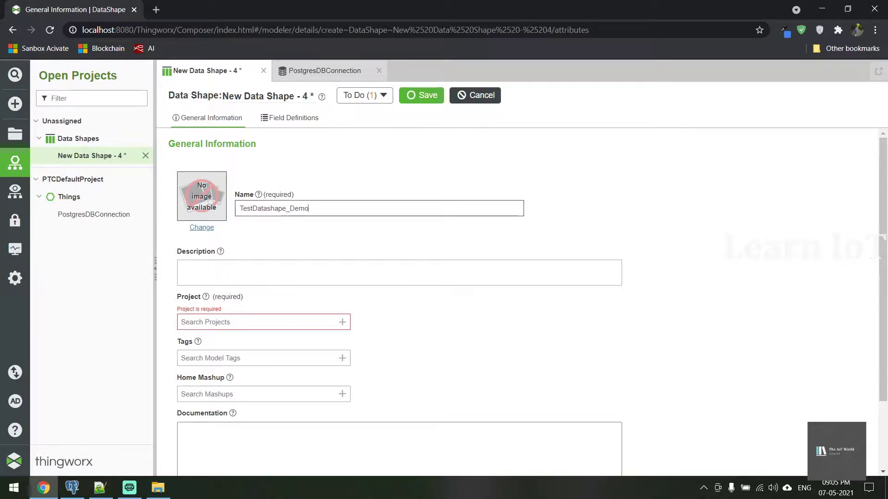
left_click(348, 326)
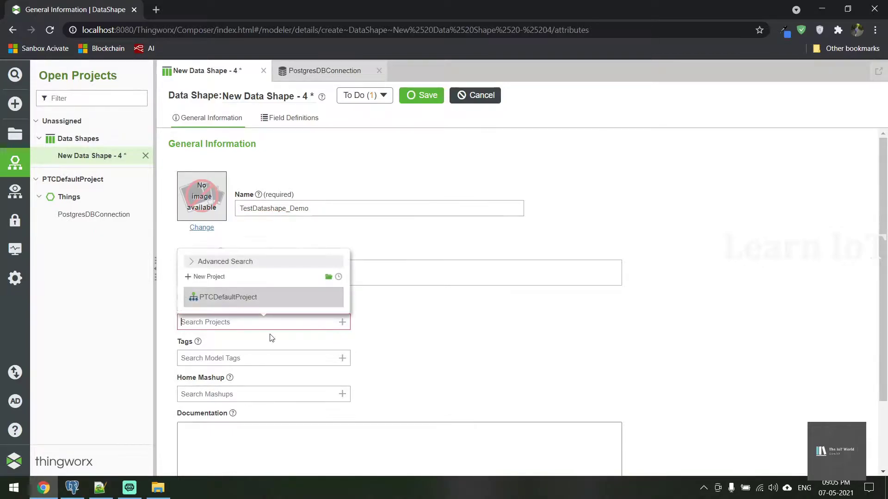
left_click(212, 297)
left_click(416, 96)
Assign TestDatashape_Demo as the output data shape of GetDataFromDb, save the PostgresDBConnection thing and close the data shape.
left_click(325, 70)
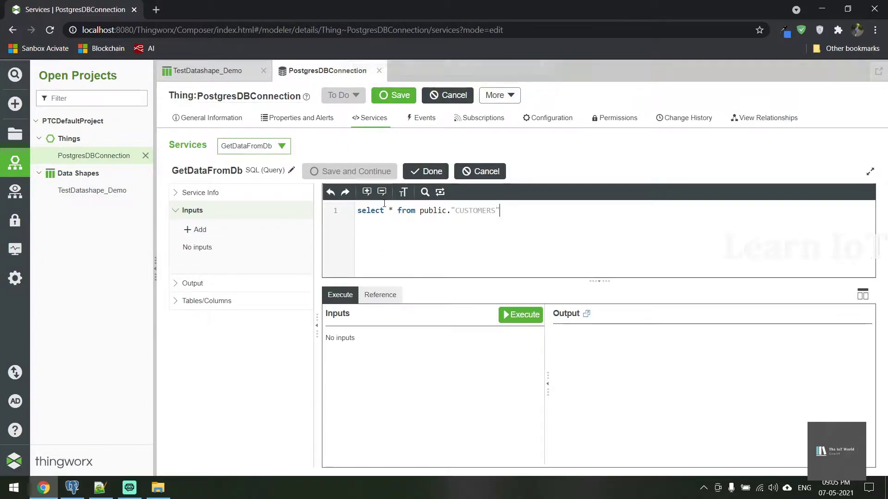
left_click(228, 283)
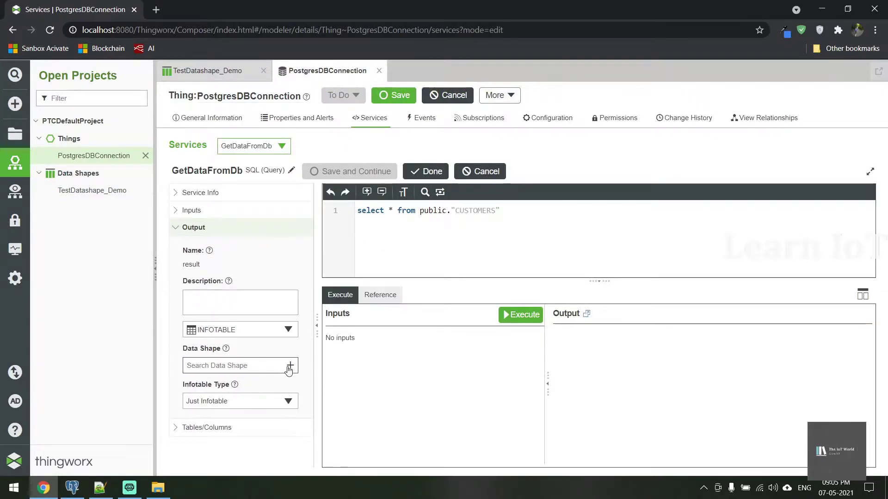
left_click(283, 365)
left_click(212, 166)
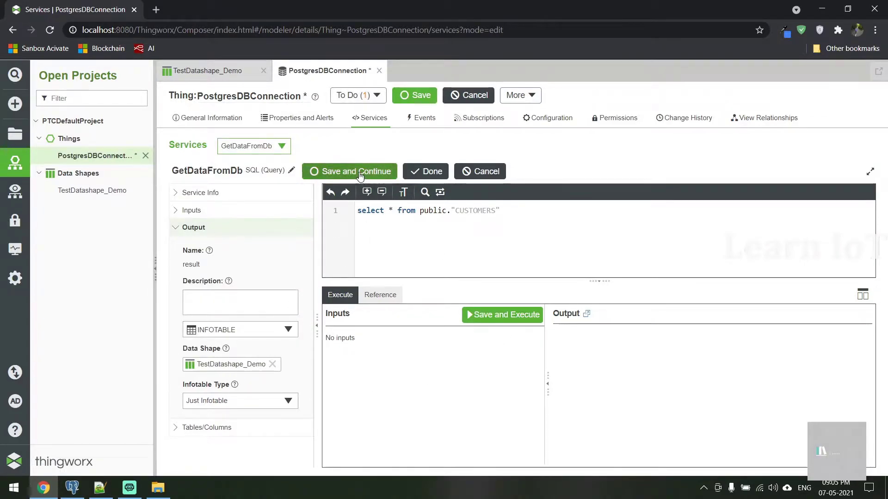
left_click(419, 172)
left_click(413, 94)
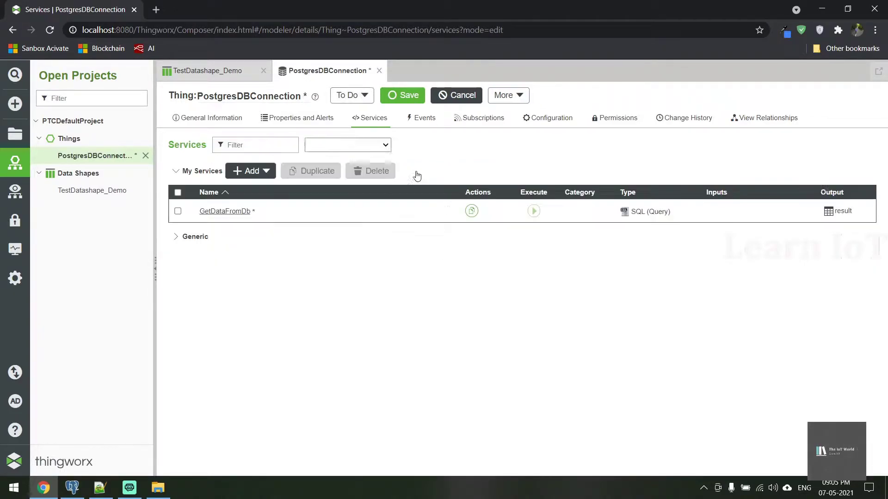
left_click(263, 70)
Create a new mashup based on the blank Responsive layout.
left_click(15, 104)
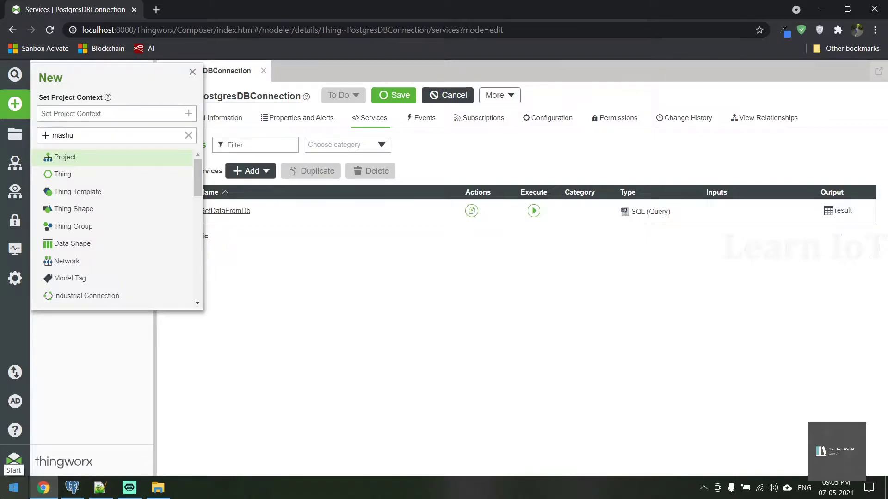
left_click(58, 164)
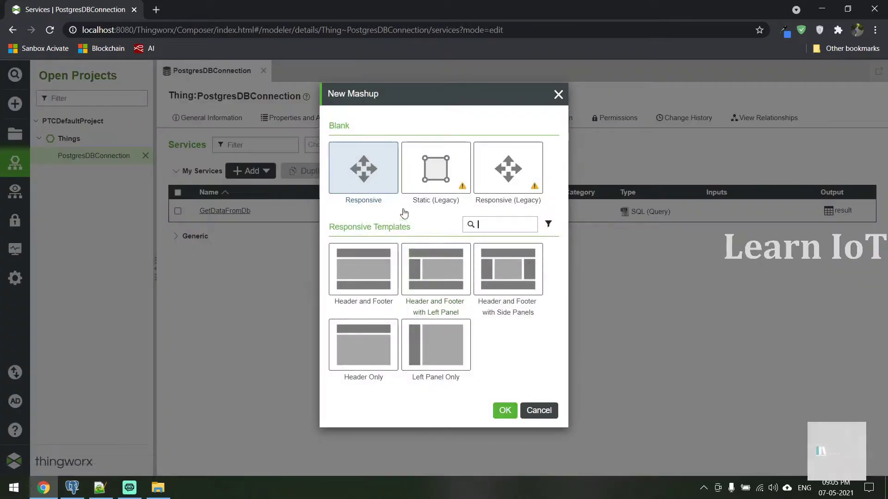
left_click(505, 411)
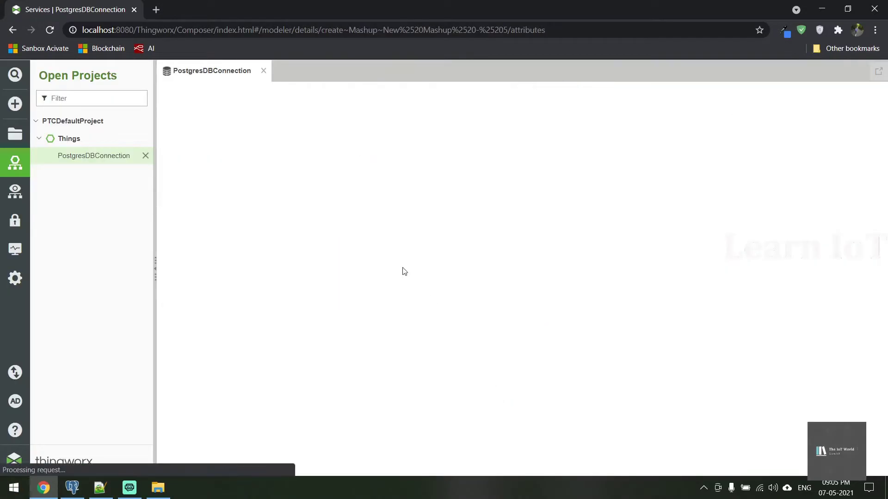
Name the mashup TestMshup_Demo, assign it to PTCDefaultProject and save it.
type("TestMshup")
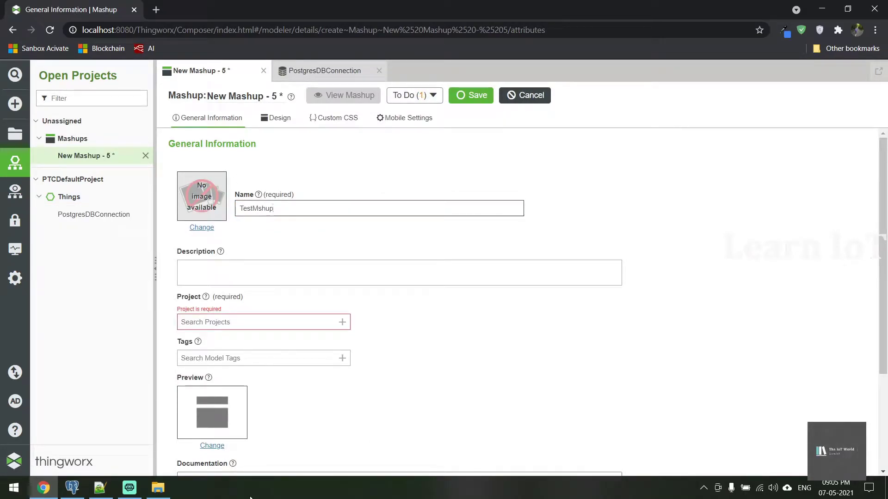
key("Tab")
key("Tab")
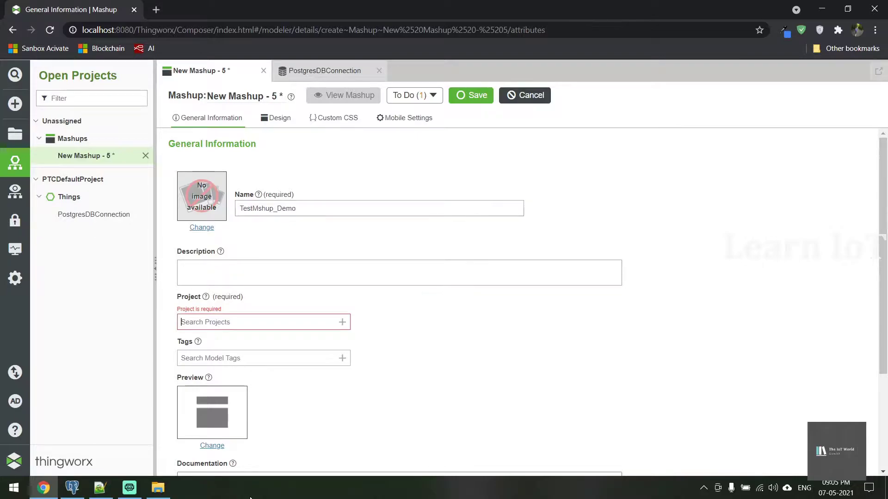
left_click(343, 322)
left_click(257, 294)
left_click(440, 97)
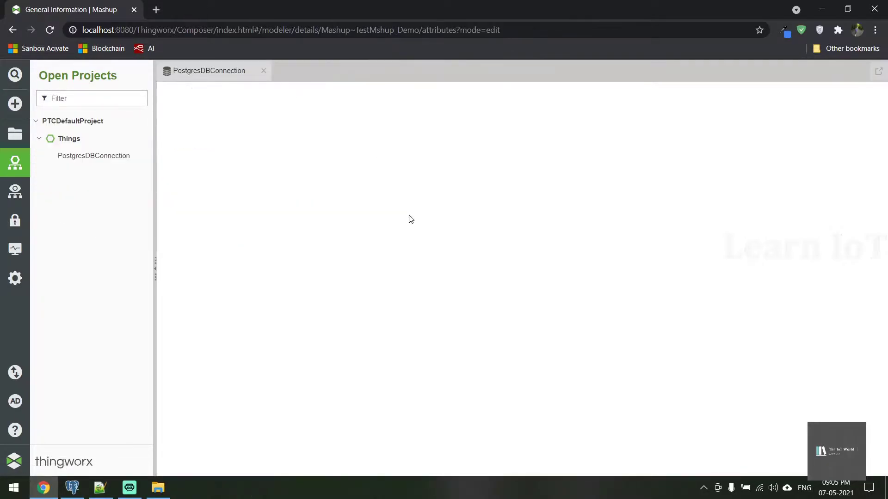
Find the Grid Advanced widget in the mashup design and place it on the canvas.
left_click(276, 118)
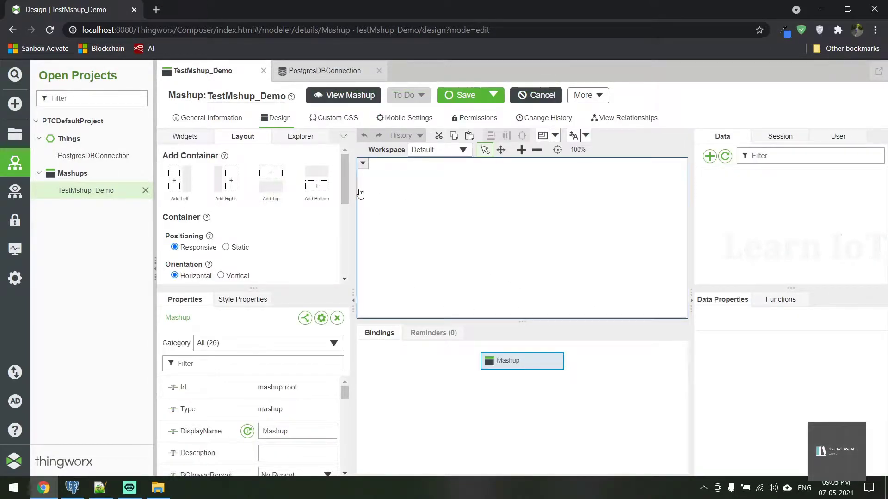
left_click(185, 138)
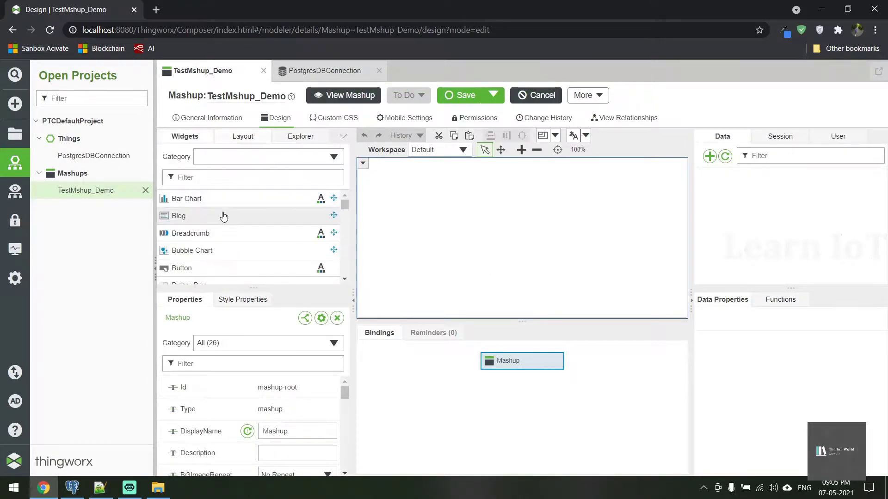
left_click(210, 175)
type("gri")
left_click_drag(194, 199, 449, 216)
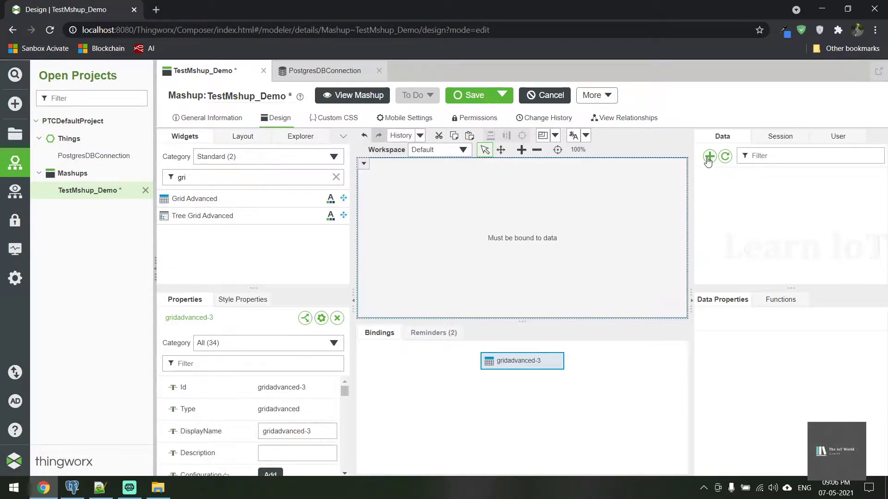
Add the GetDataFromDb service of the PostgresDBConnection thing as mashup data, set to execute on load.
left_click(709, 157)
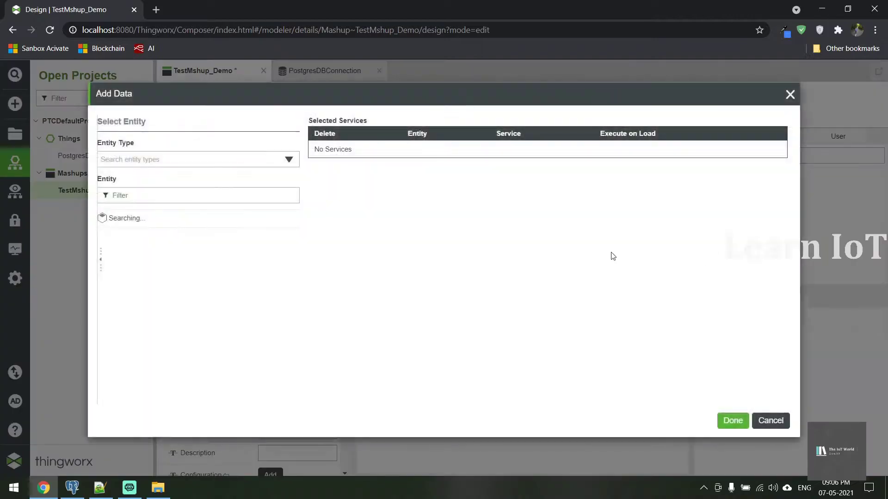
left_click(168, 162)
left_click(163, 215)
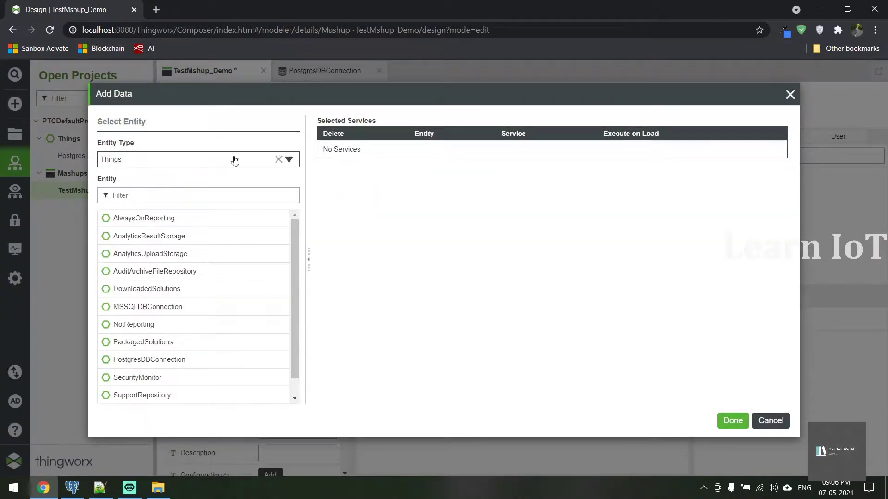
left_click(174, 196)
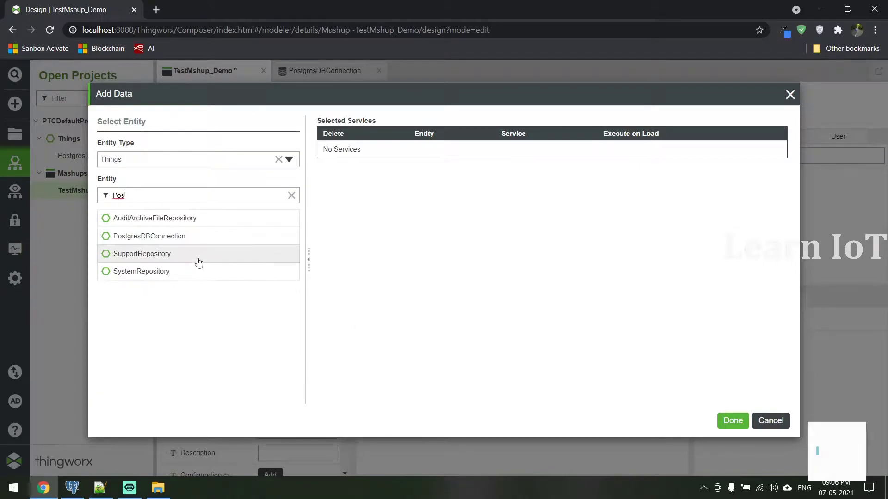
left_click(196, 245)
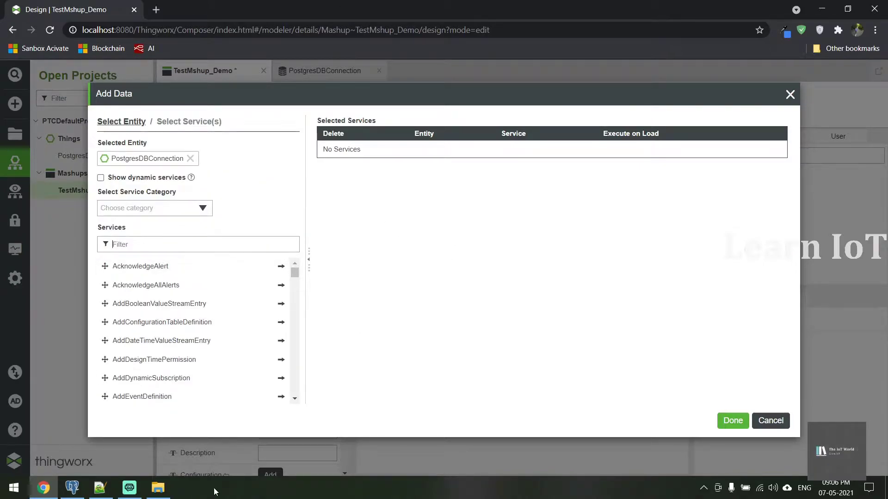
type("getdat")
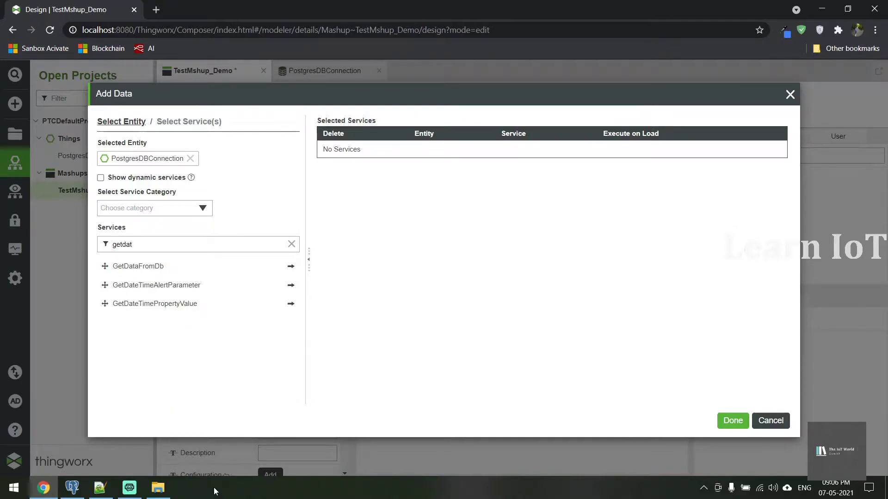
left_click(290, 267)
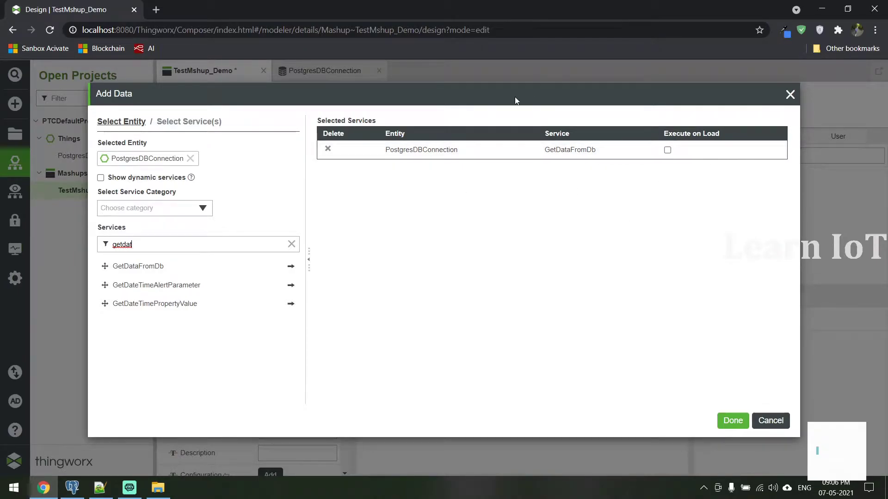
left_click(668, 150)
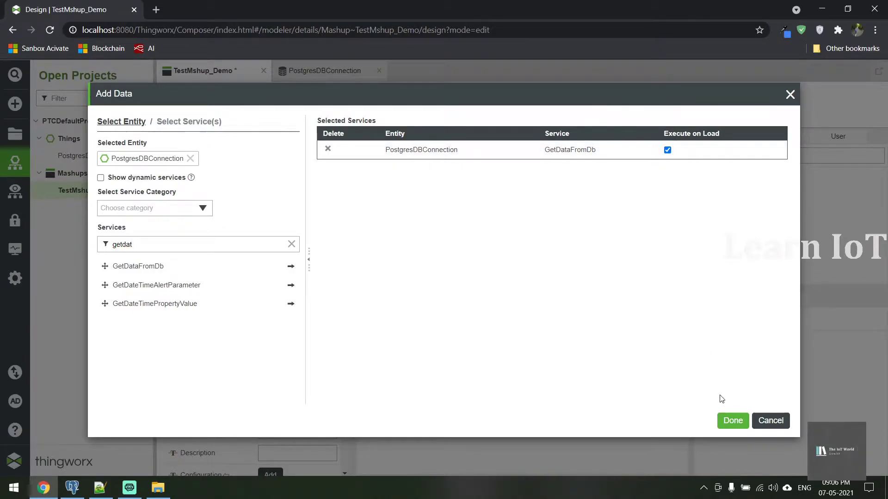
left_click(733, 420)
Bind All Data returned by GetDataFromDb to the Data property of the advanced grid.
left_click(711, 194)
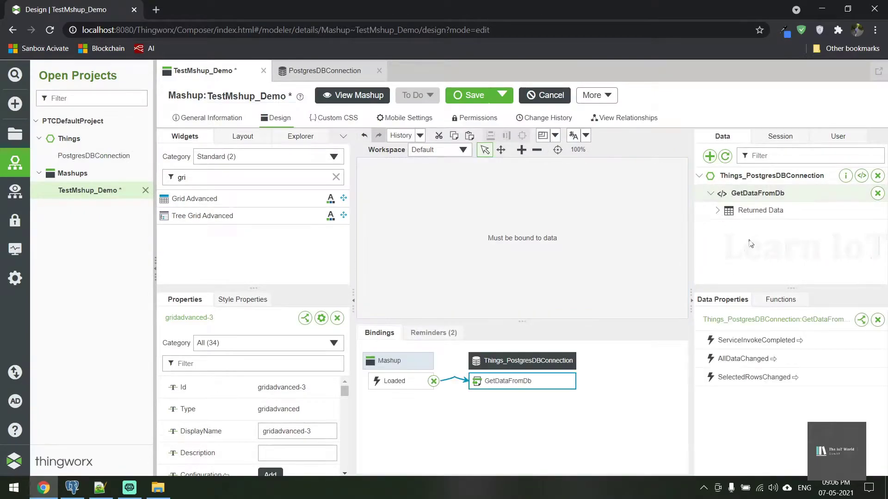
left_click(718, 210)
left_click_drag(740, 228, 542, 238)
left_click(497, 277)
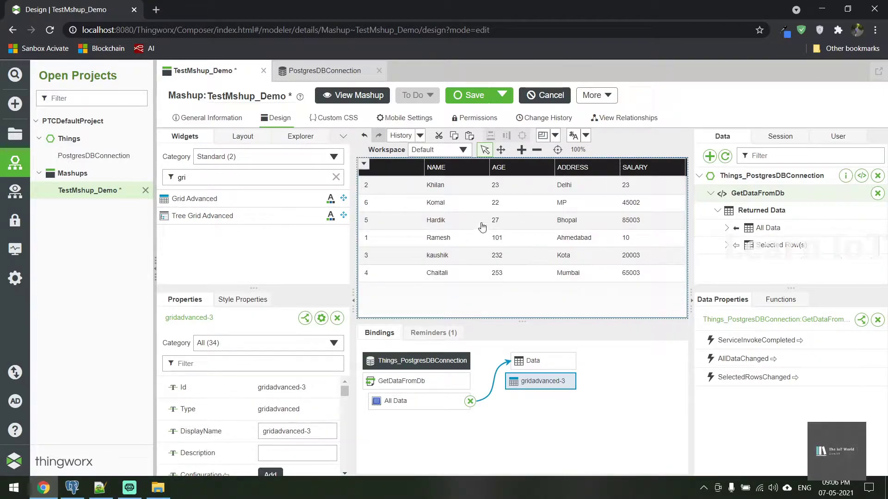
View the running mashup, check the rows in its grid and return to the mashup design.
left_click(353, 95)
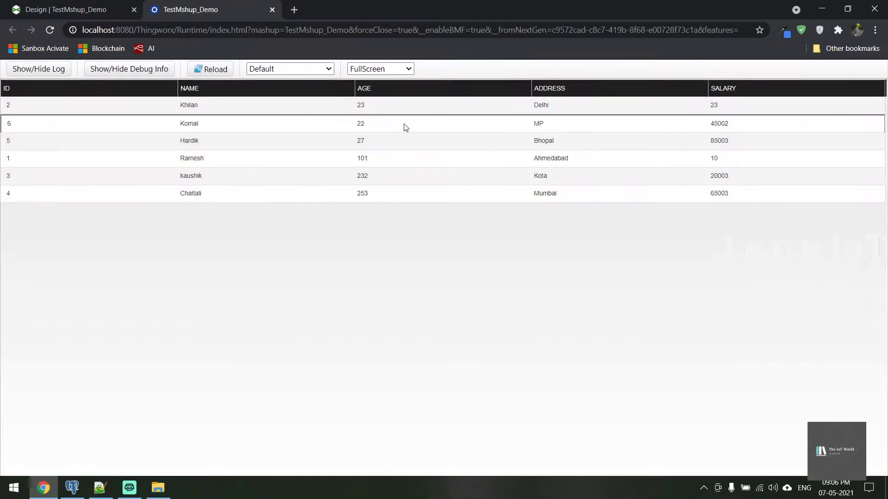
left_click(230, 120)
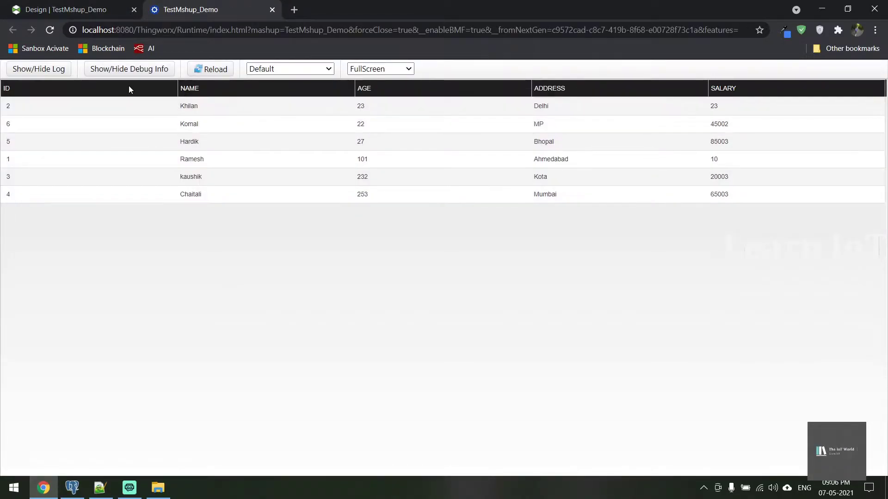
left_click(64, 10)
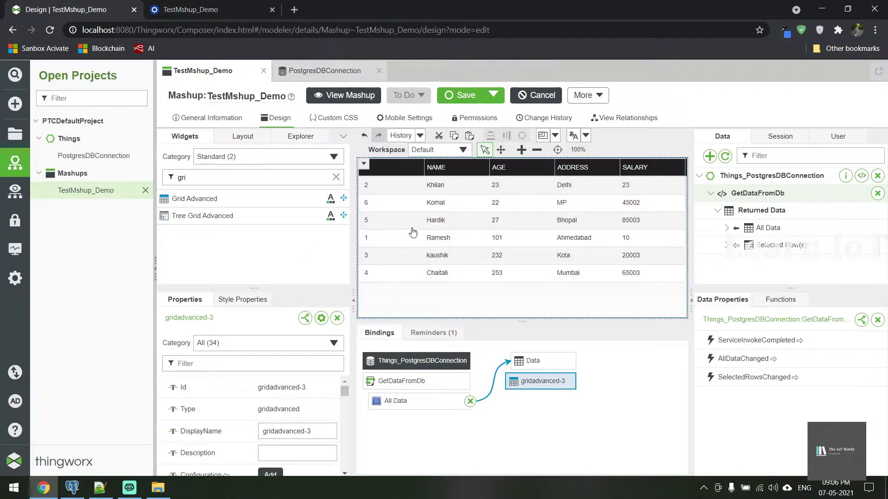
Enable the grid's IsEditable property and make its AGE column editable in the grid column configuration.
left_click_drag(247, 287, 245, 258)
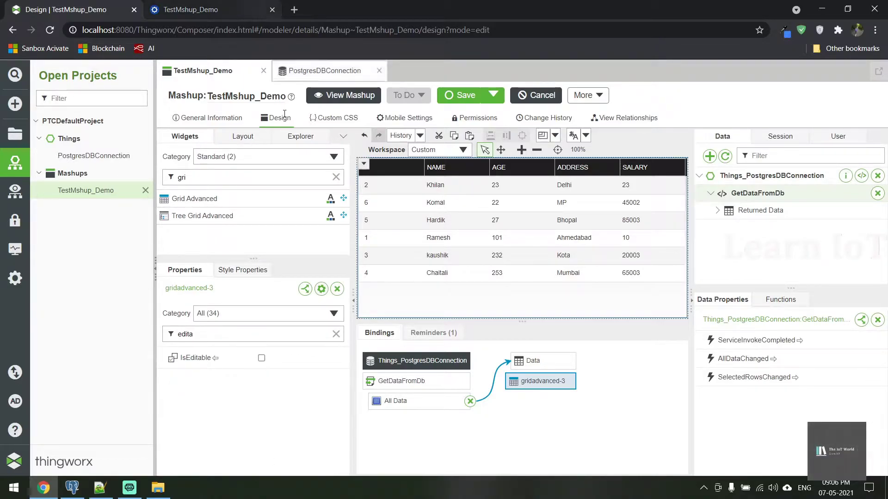
left_click(261, 359)
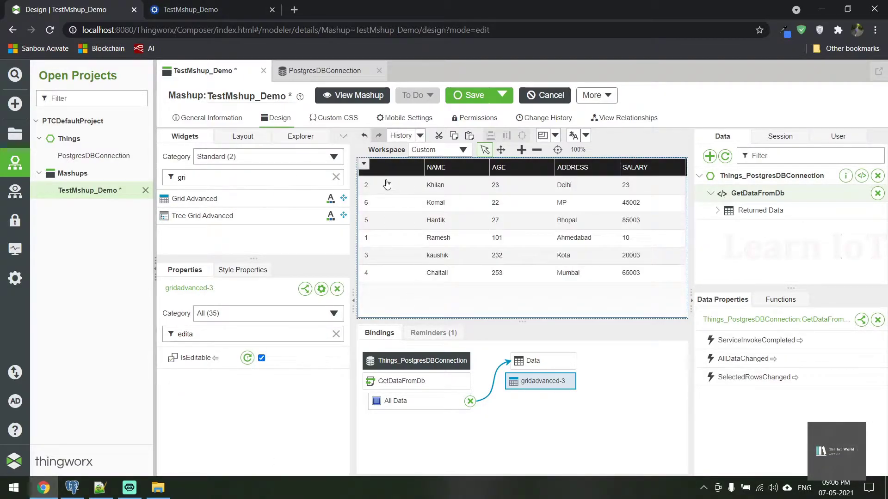
left_click(364, 165)
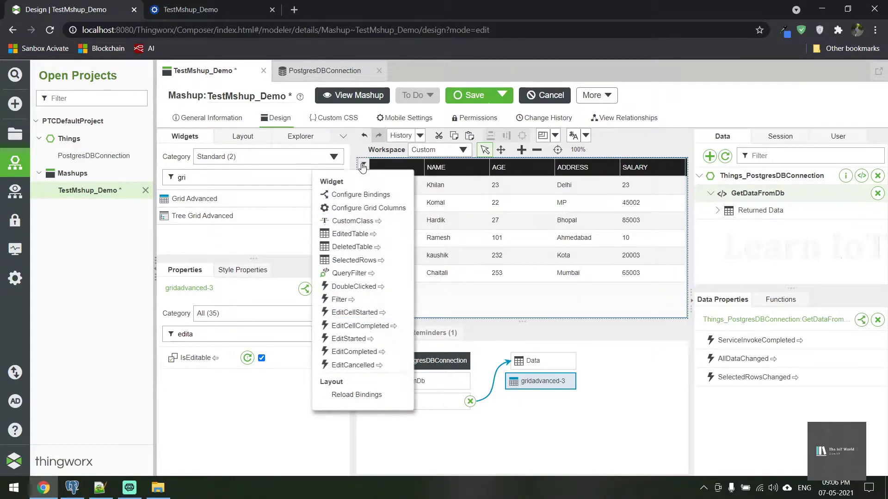
left_click(367, 209)
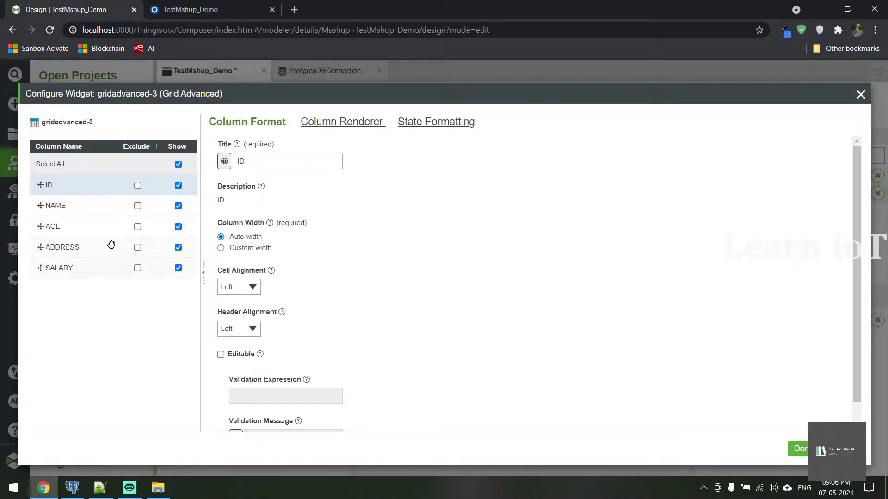
left_click(92, 198)
left_click(96, 183)
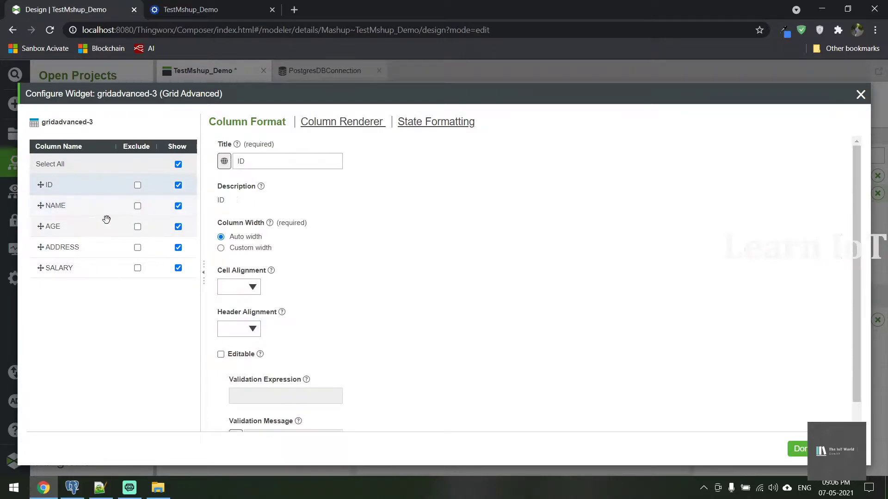
left_click(81, 228)
left_click(77, 267)
left_click(83, 227)
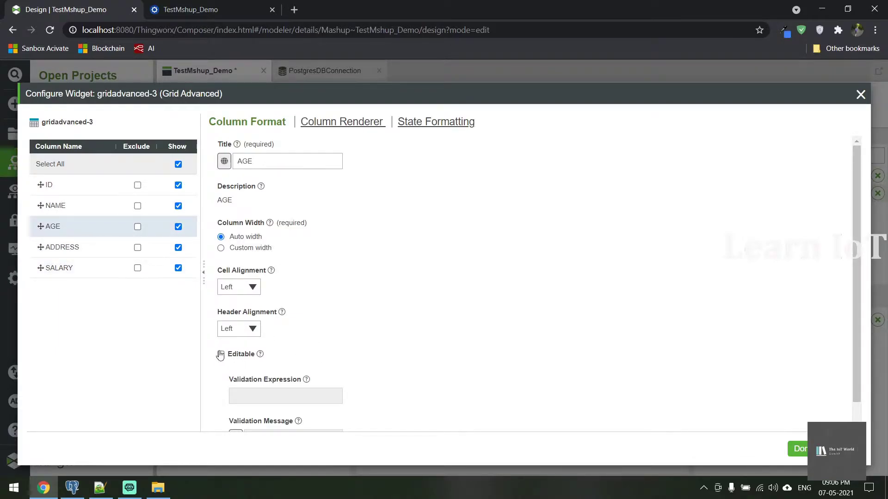
left_click(221, 355)
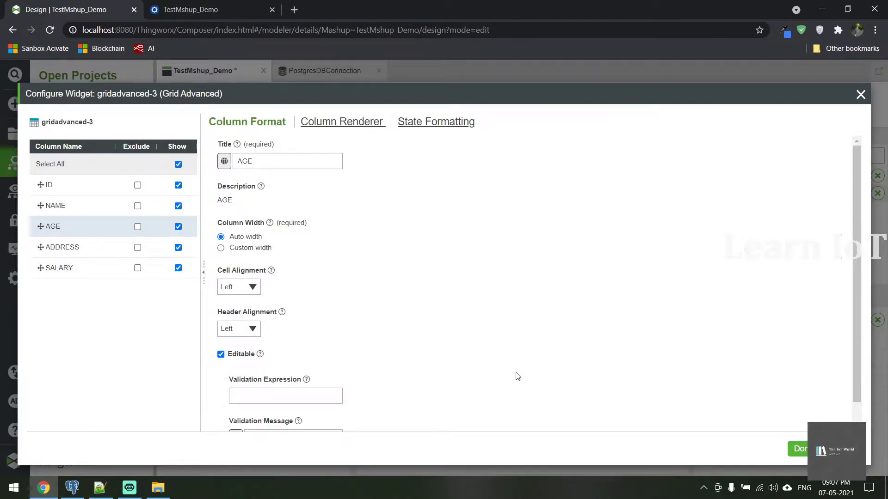
Make the SALARY column editable, apply the grid column configuration and save the mashup.
left_click(69, 267)
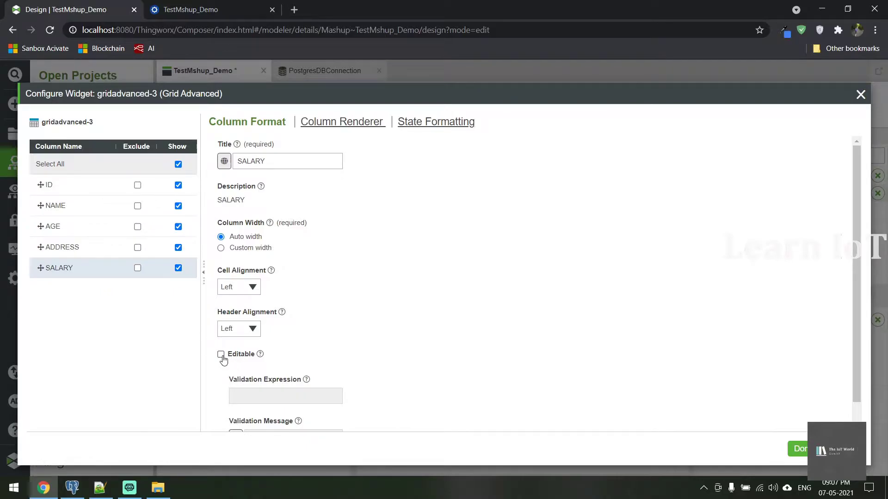
left_click(221, 355)
left_click(797, 450)
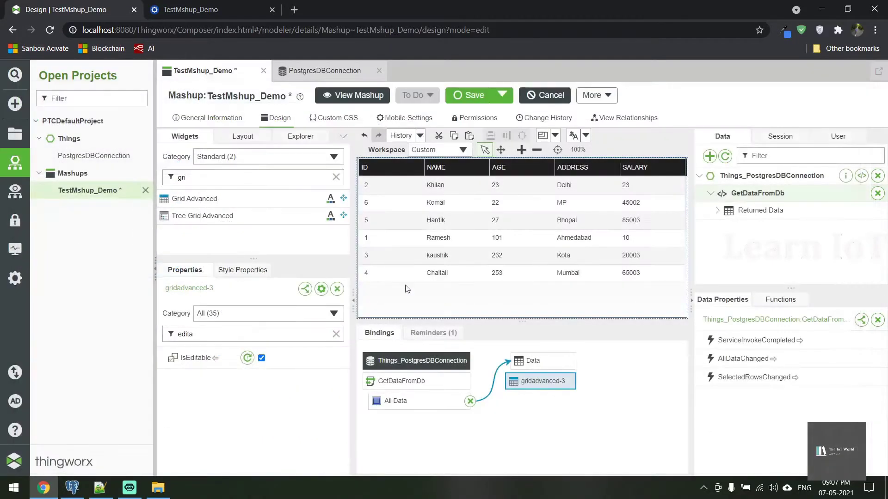
left_click(469, 94)
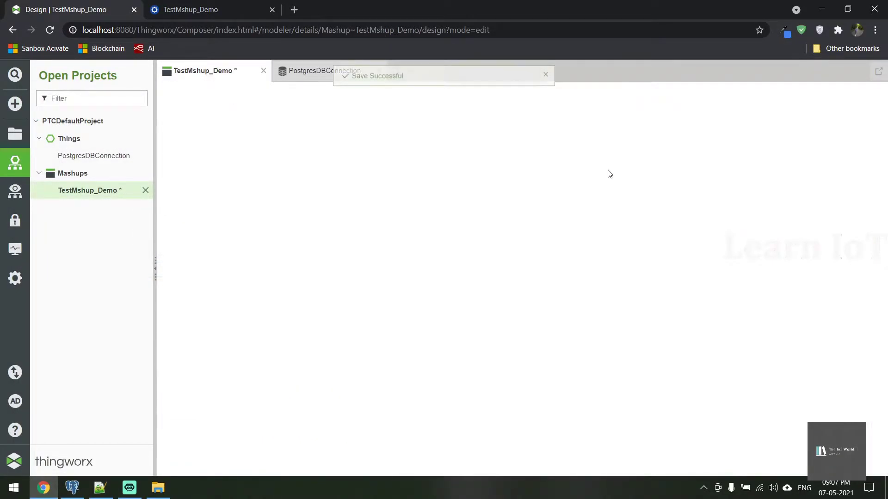
View and reload the running mashup, and test opening AGE and SALARY cells in several rows for editing.
left_click(352, 93)
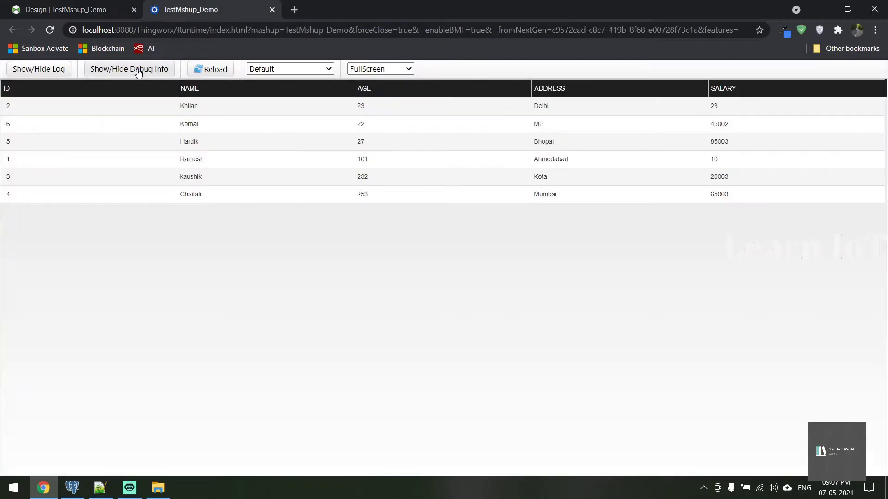
left_click(198, 70)
left_click(394, 104)
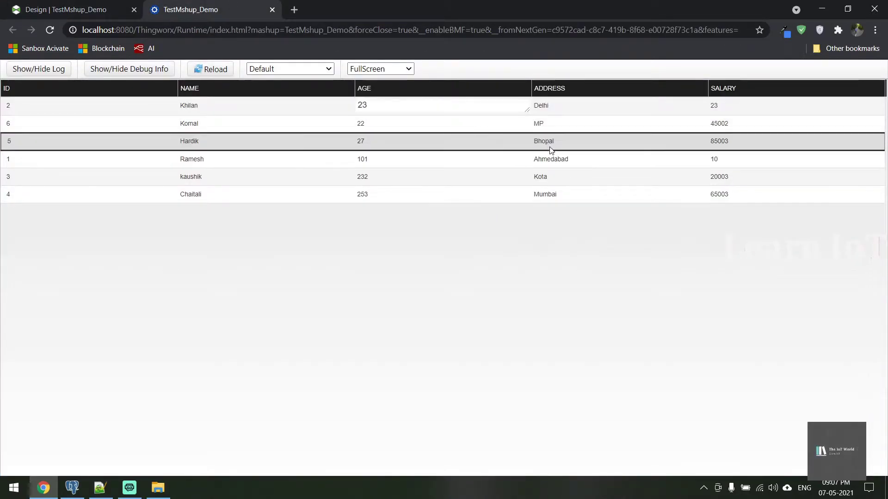
left_click(720, 107)
left_click(724, 124)
left_click(723, 158)
key("Return")
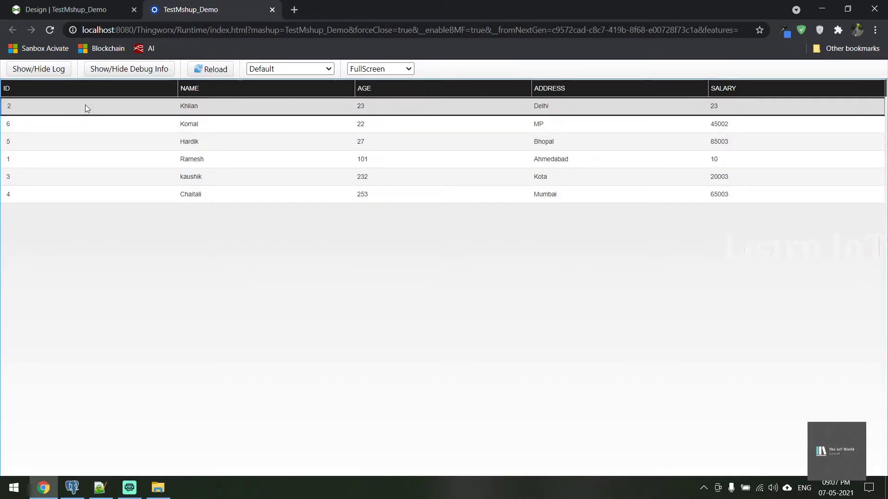
left_click(723, 124)
left_click(730, 179)
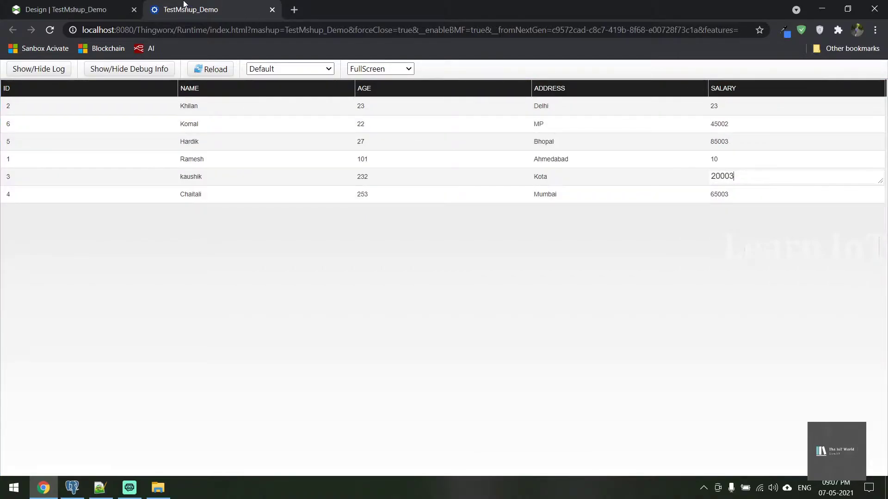
Return to the mashup design, add a container below the existing grid and place a second advanced grid widget in it.
left_click(74, 10)
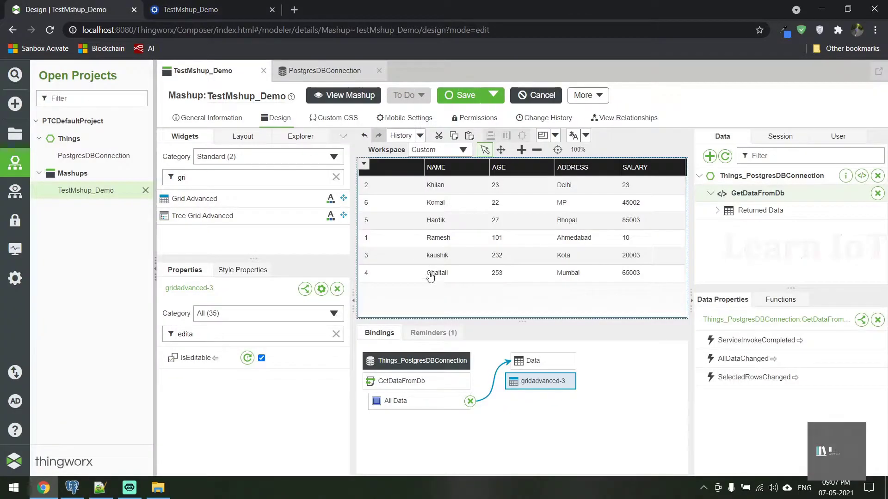
left_click(239, 139)
left_click(317, 187)
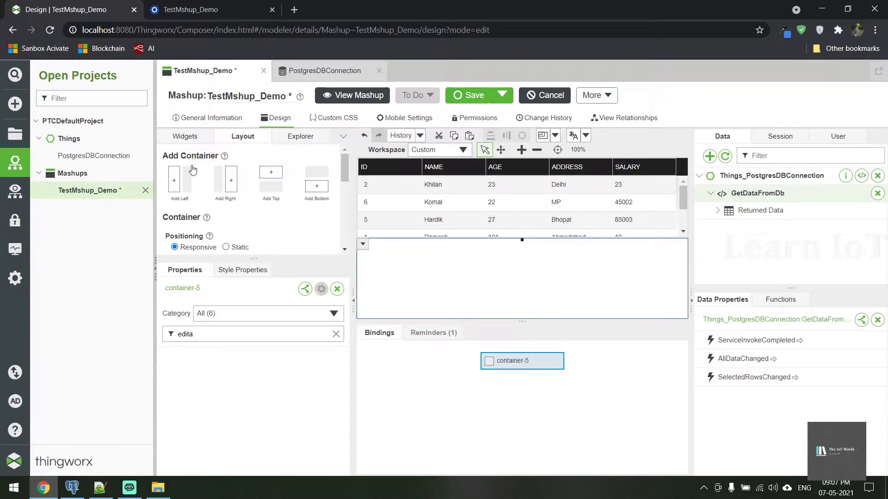
left_click(185, 136)
left_click_drag(301, 217, 485, 277)
Bind the first grid's EditedTable property to the Data property of the second grid and save the mashup.
left_click(390, 192)
left_click(364, 165)
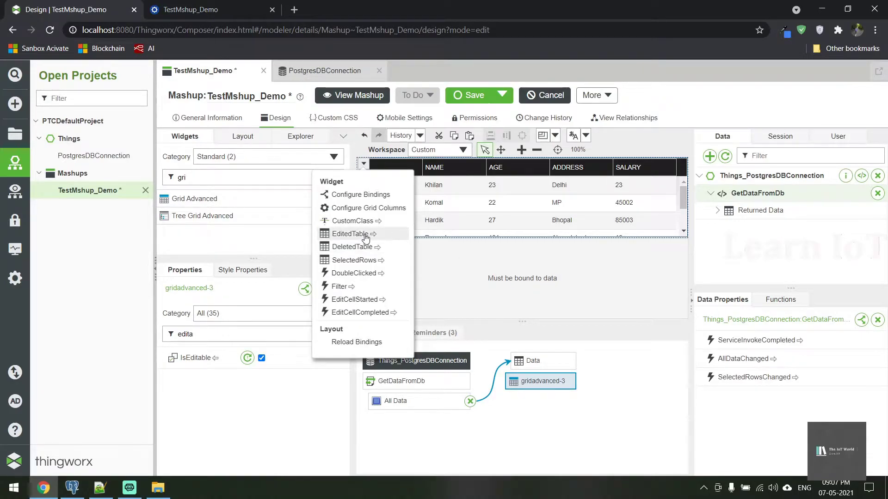
left_click_drag(349, 234, 497, 268)
left_click(493, 319)
left_click(469, 95)
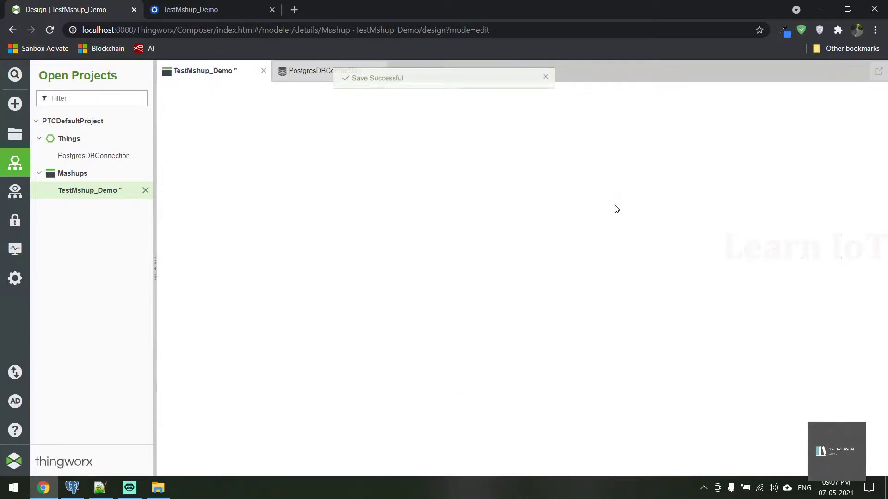
Reload the running mashup and set AGE to 25 in the upper grid's row with ID 2.
left_click(180, 5)
left_click(211, 75)
left_click(224, 106)
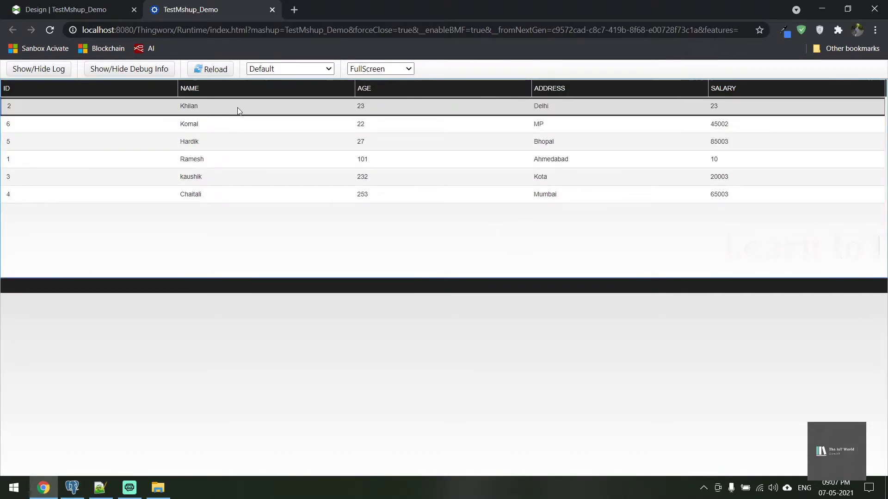
double_click(411, 105)
type("25")
left_click(418, 237)
left_click(403, 196)
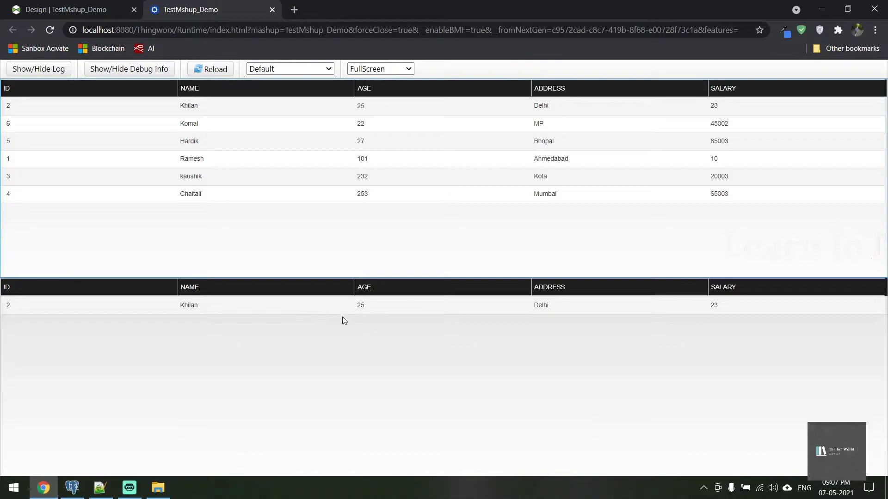
Set AGE to 11 in the row with ID 1 and to 3 in the row with ID 5.
double_click(397, 154)
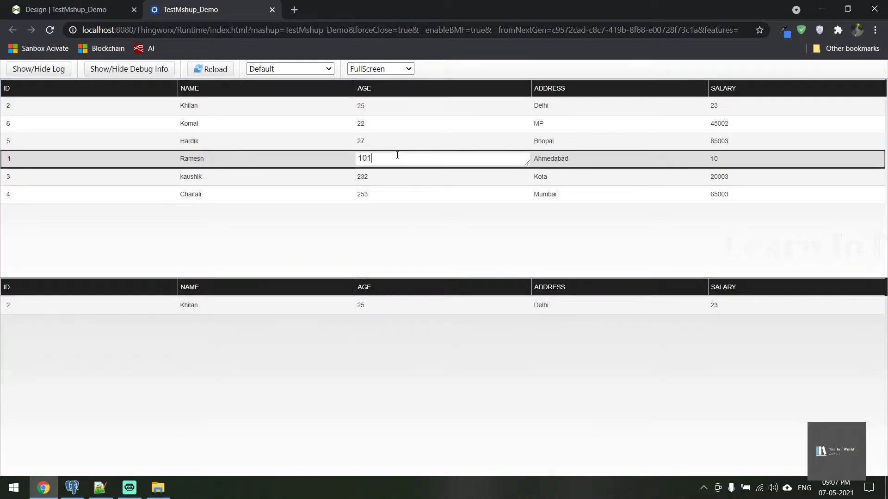
type("11")
left_click(434, 337)
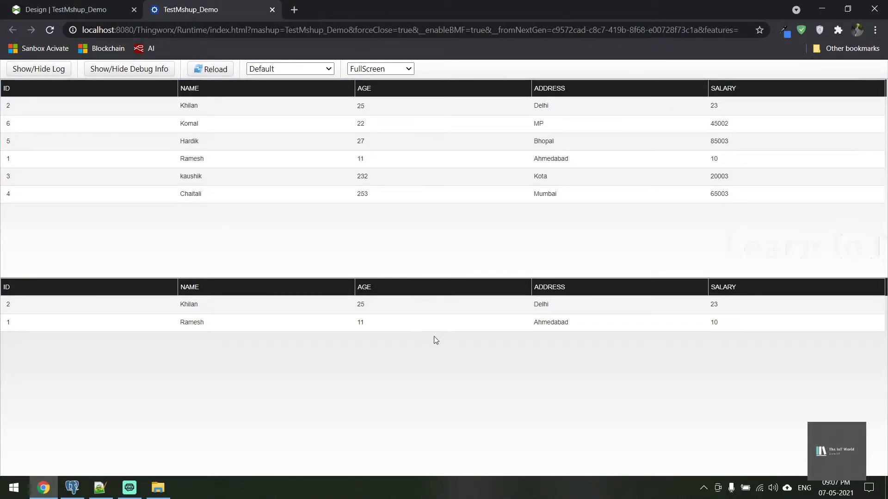
double_click(429, 138)
type("3")
key("Return")
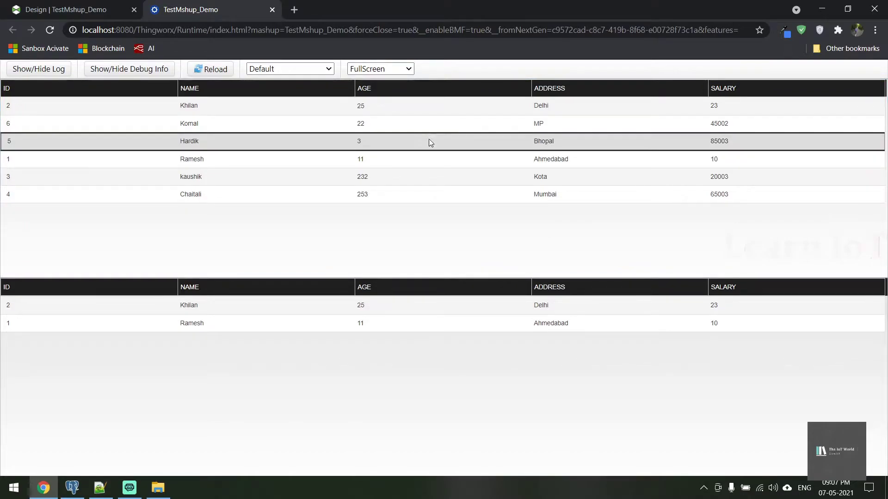
Set SALARY to 2222 in the row with ID 1 and check the edited rows in the lower grid.
left_click(742, 166)
double_click(740, 161)
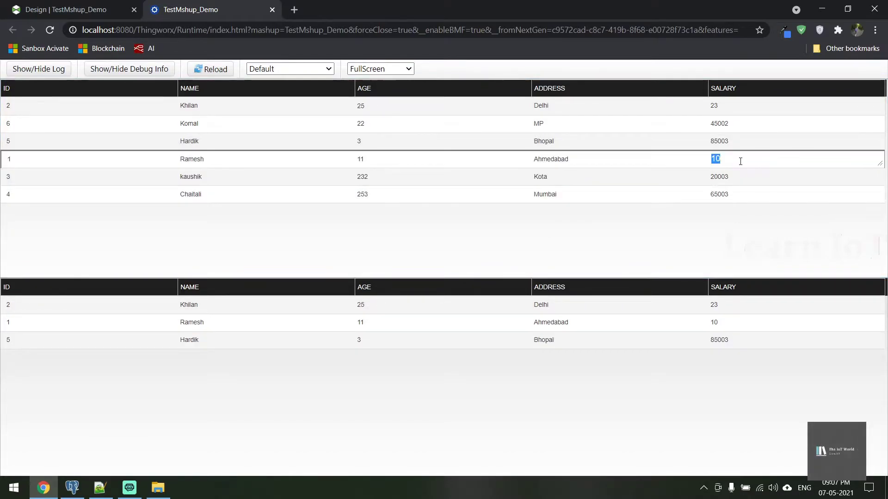
key("Return")
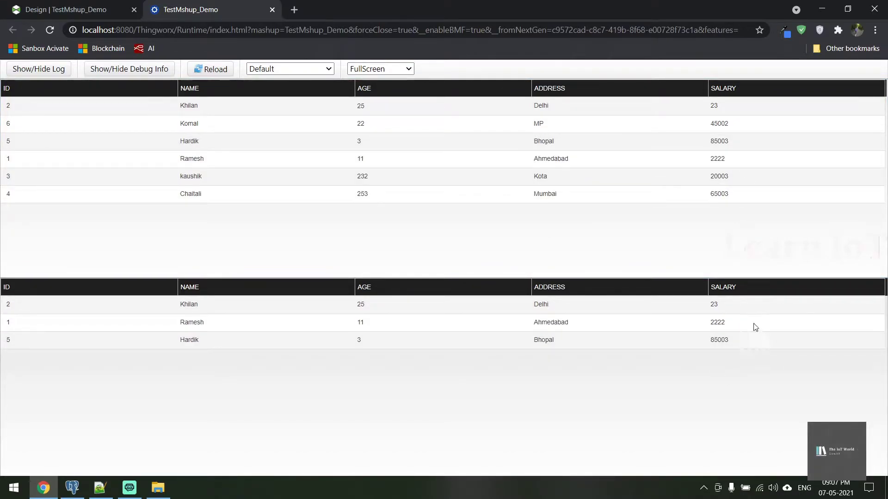
left_click(482, 340)
left_click(711, 320)
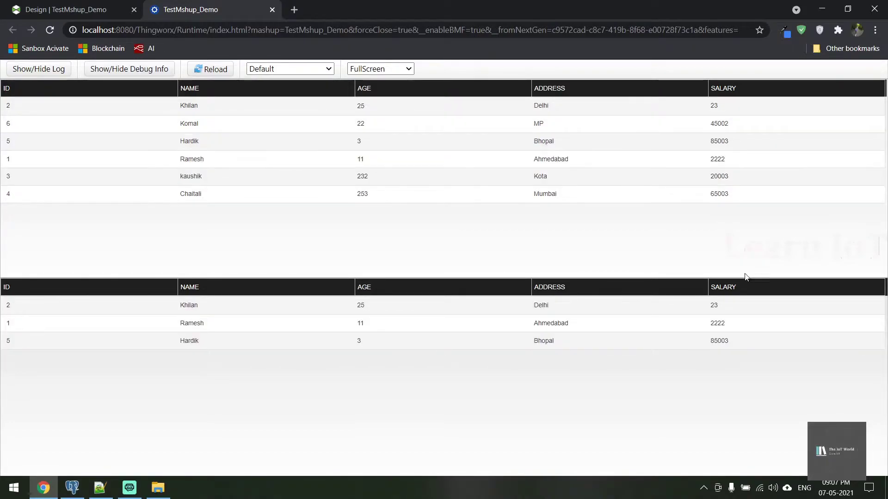
left_click(717, 161)
left_click(355, 329)
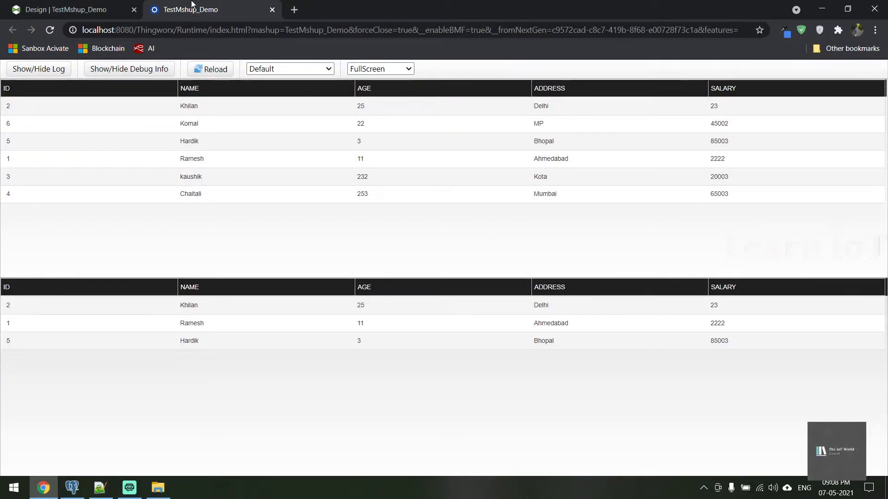
Create a SQL (Command) service named UpdateDBTable on the PostgresDBConnection thing.
left_click(76, 1)
left_click(330, 72)
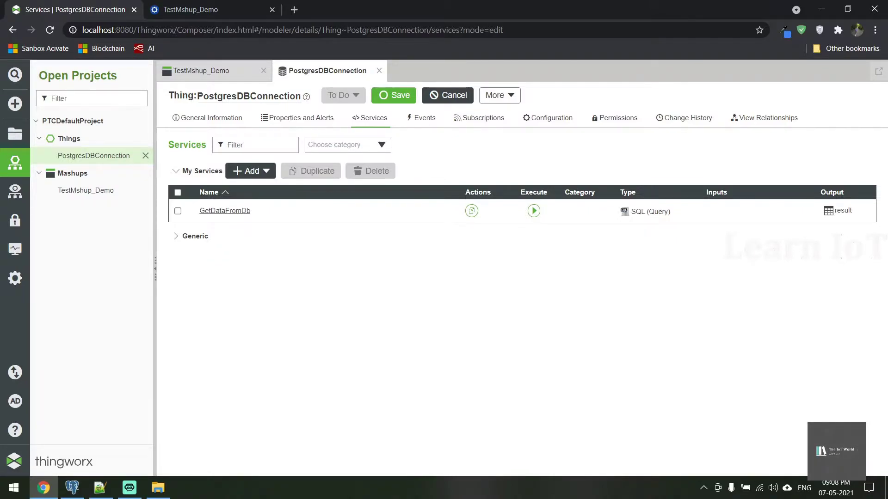
left_click(252, 171)
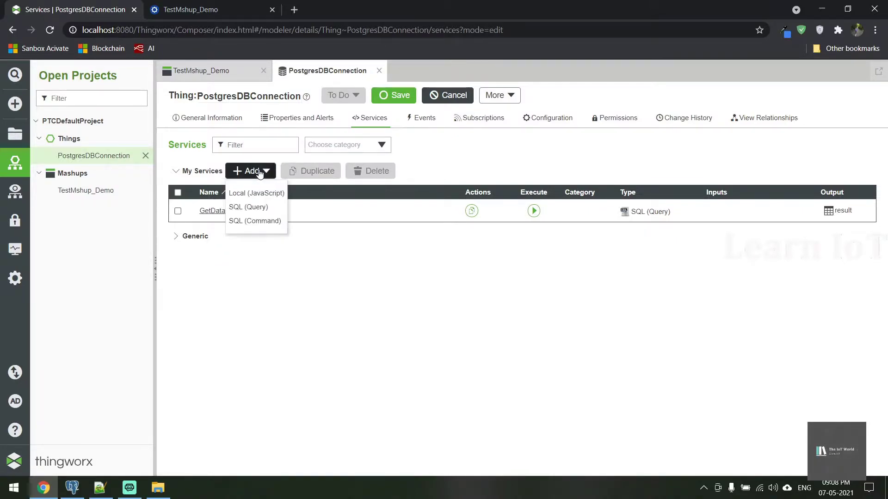
left_click(258, 221)
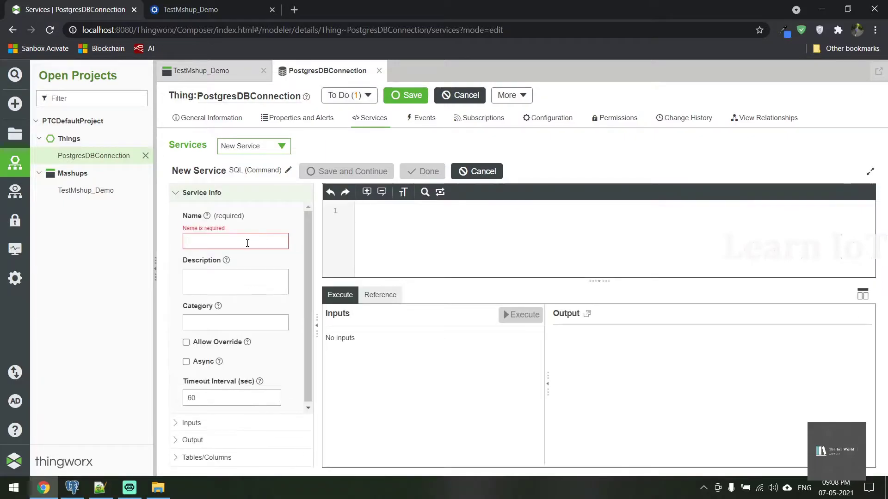
type("Update")
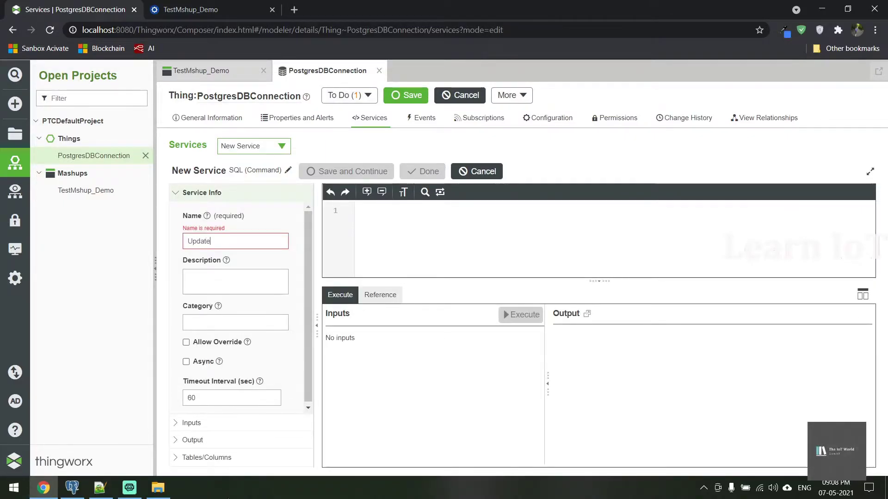
type("DBD")
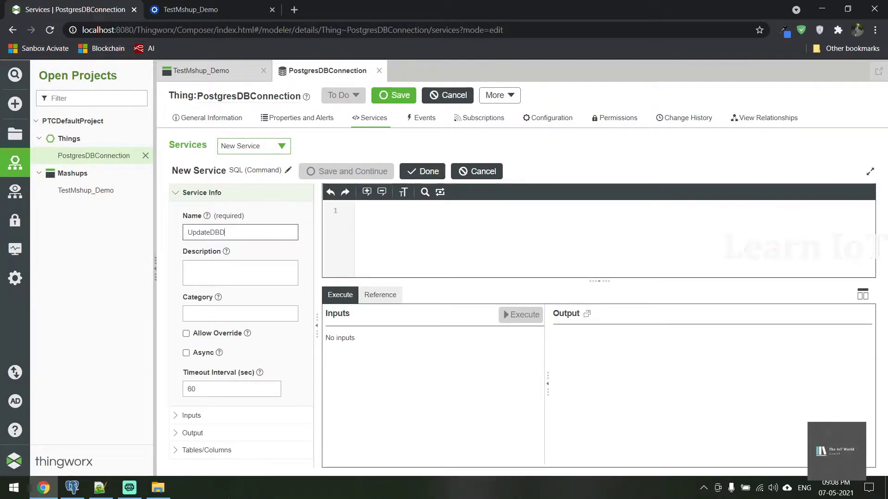
key("BackSpace")
type("Table")
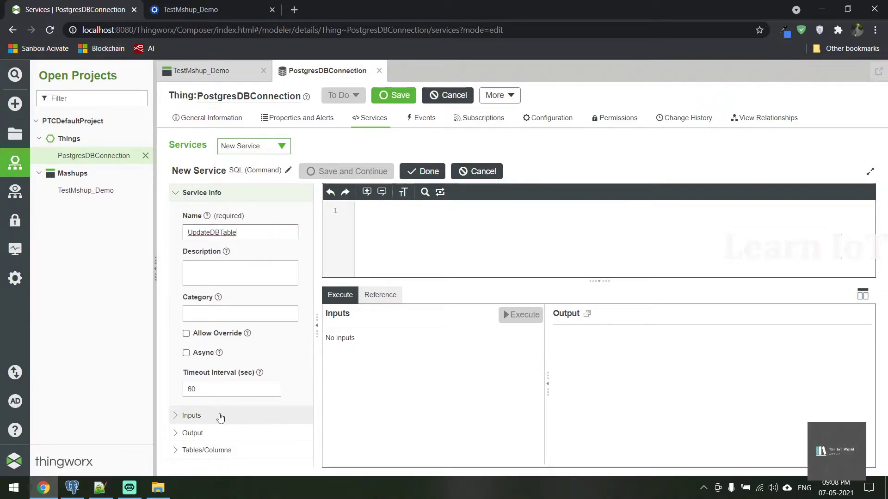
Start a new service input named age, checking the editable columns in the running mashup.
left_click(215, 415)
left_click(197, 230)
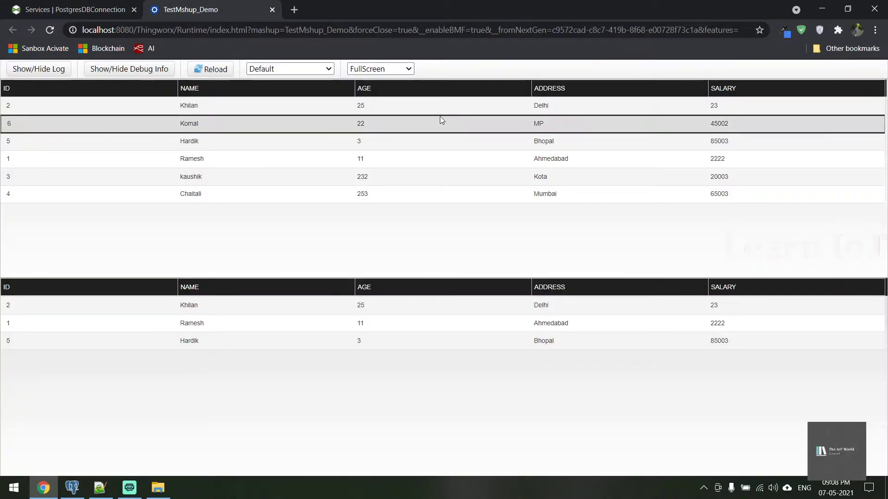
left_click(435, 109)
left_click(435, 109)
left_click(88, 9)
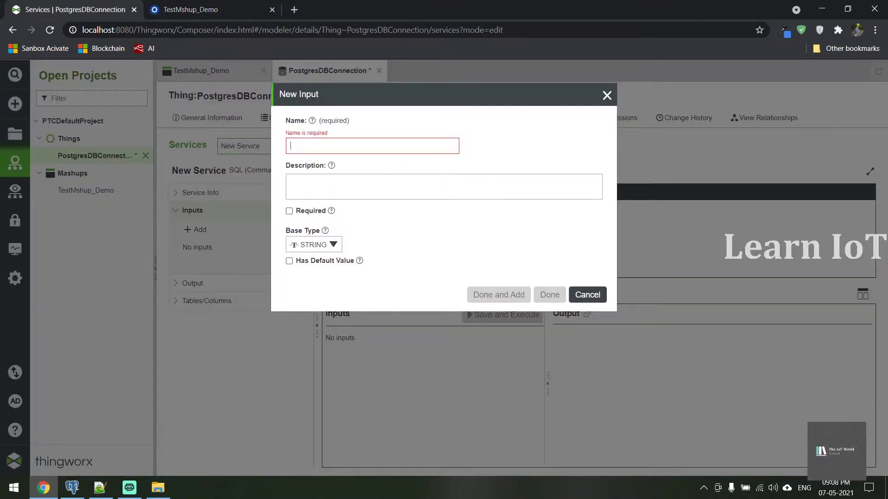
type("age")
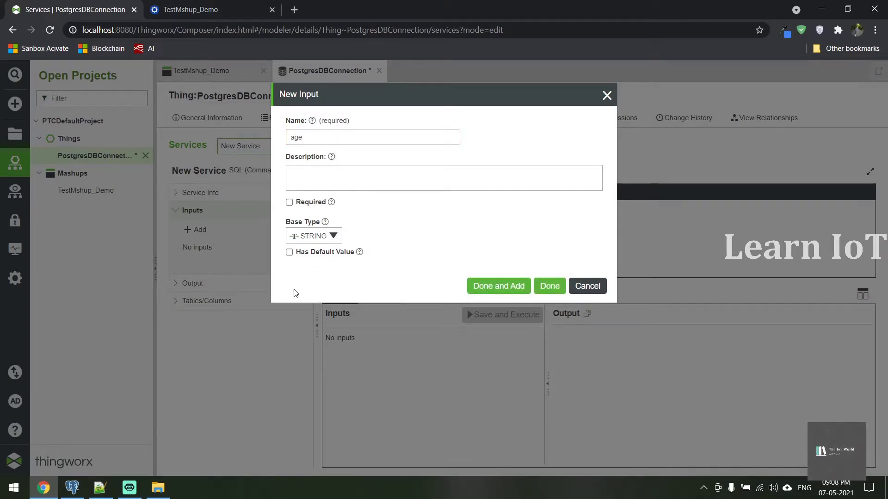
Check the SALARY column in the running mashup, set the age input's base type to INTEGER and add it.
left_click(318, 237)
left_click(191, 10)
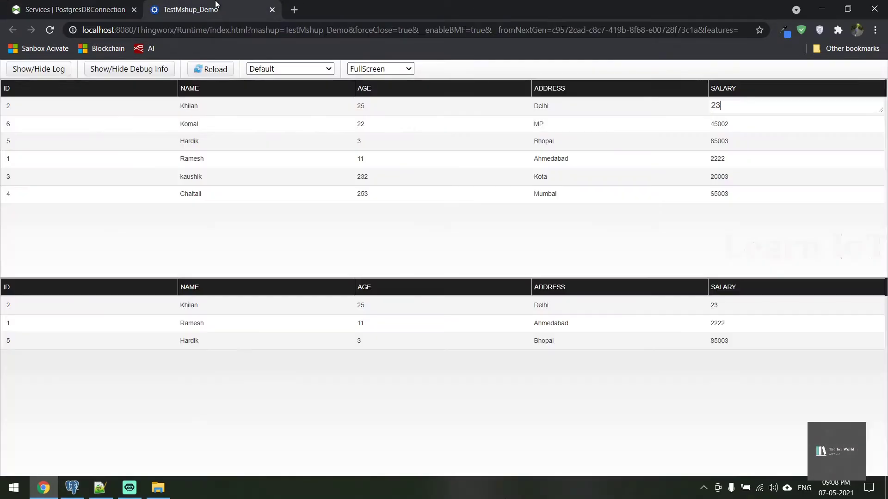
left_click(728, 111)
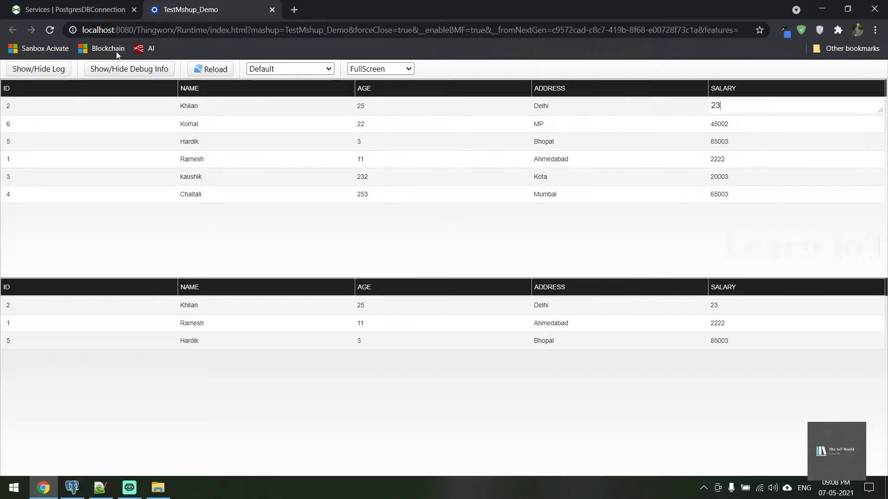
left_click(111, 9)
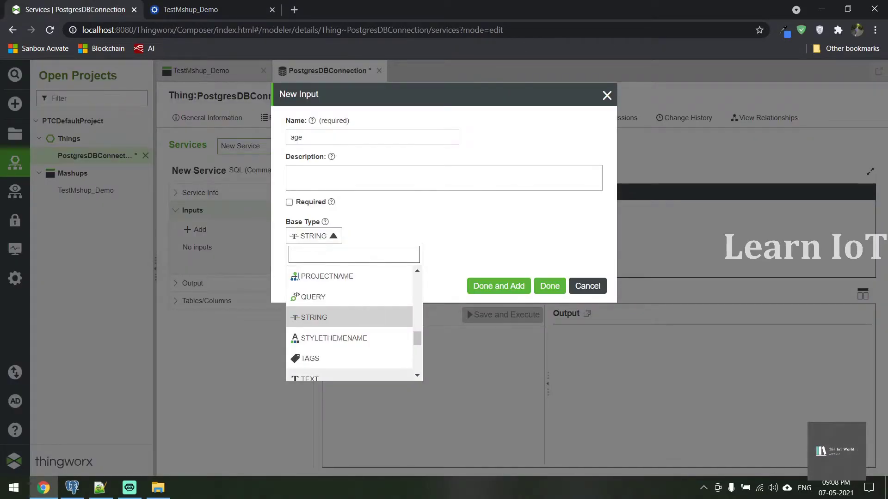
type("inte")
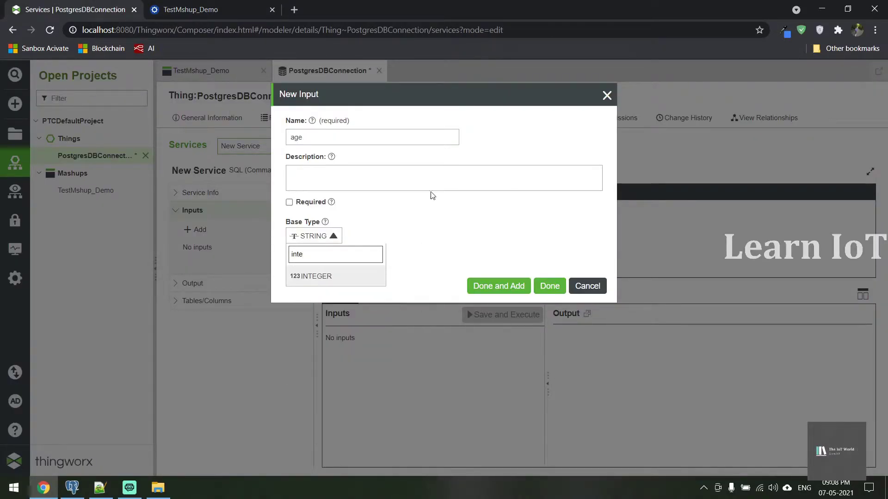
left_click(338, 280)
left_click(508, 384)
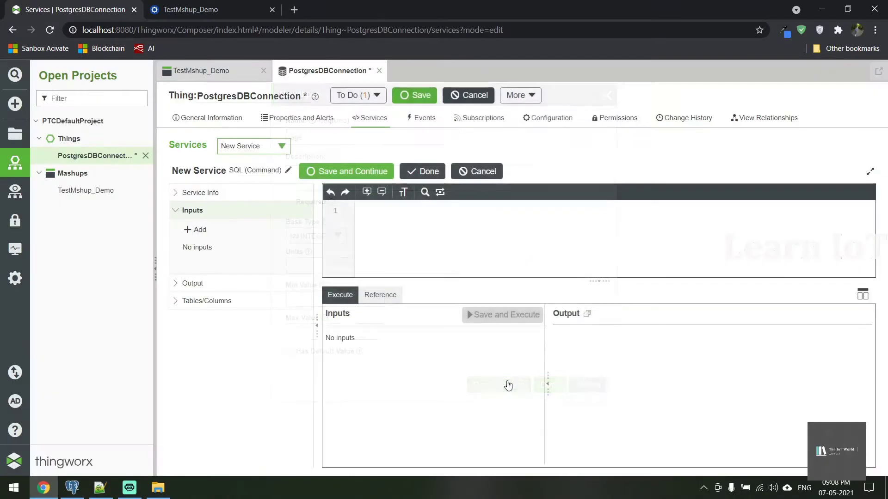
Add a second service input named salary with base type INTEGER.
type("salary")
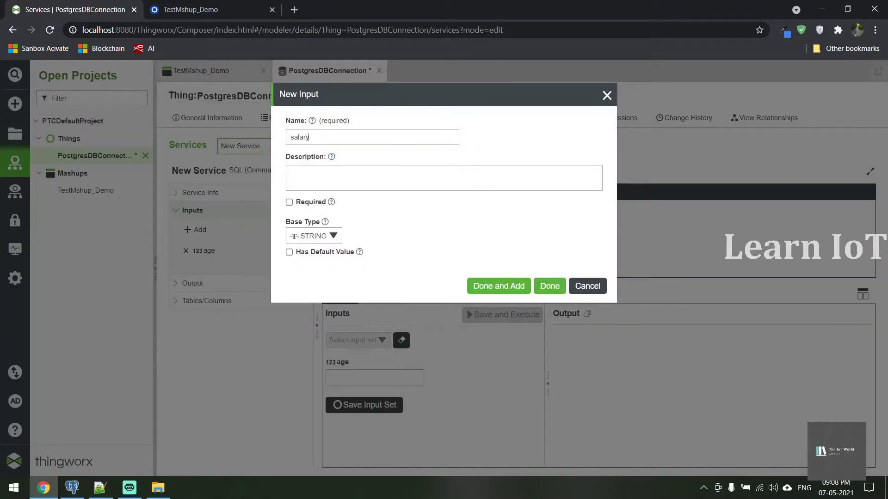
left_click(317, 236)
type("in")
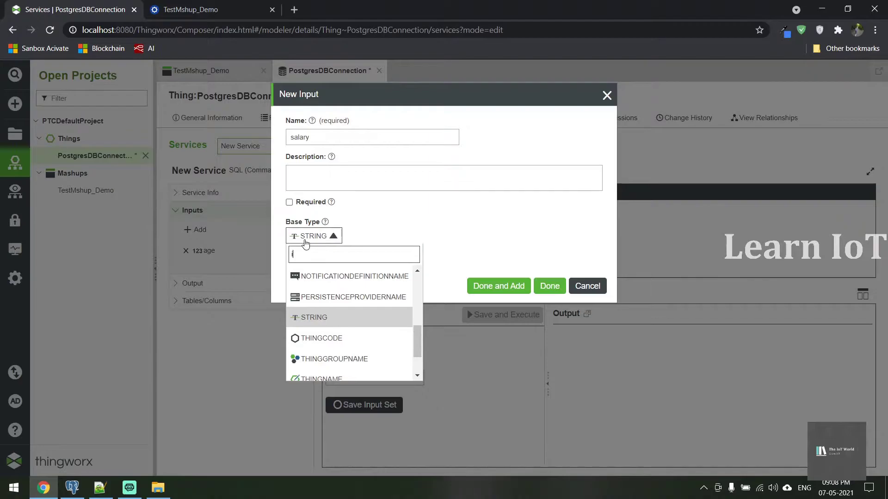
left_click(375, 277)
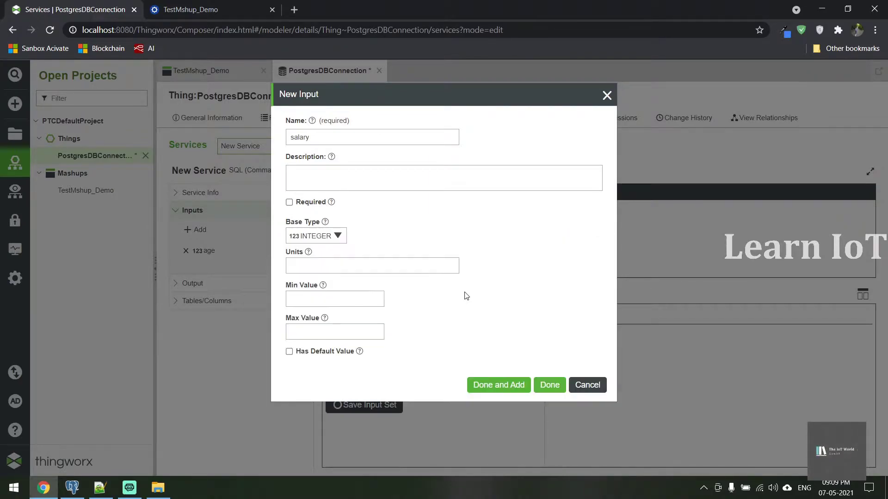
left_click(501, 391)
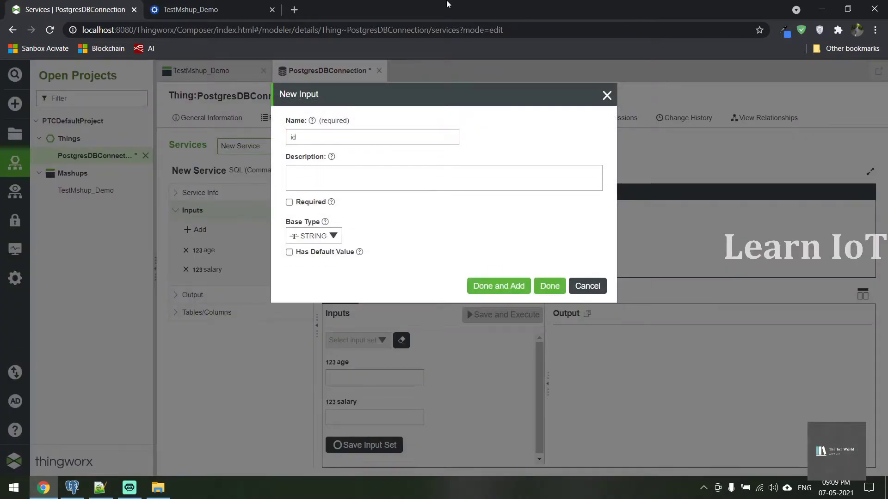
Add a third service input named id with base type INTEGER and finish adding inputs.
left_click(323, 242)
type("int")
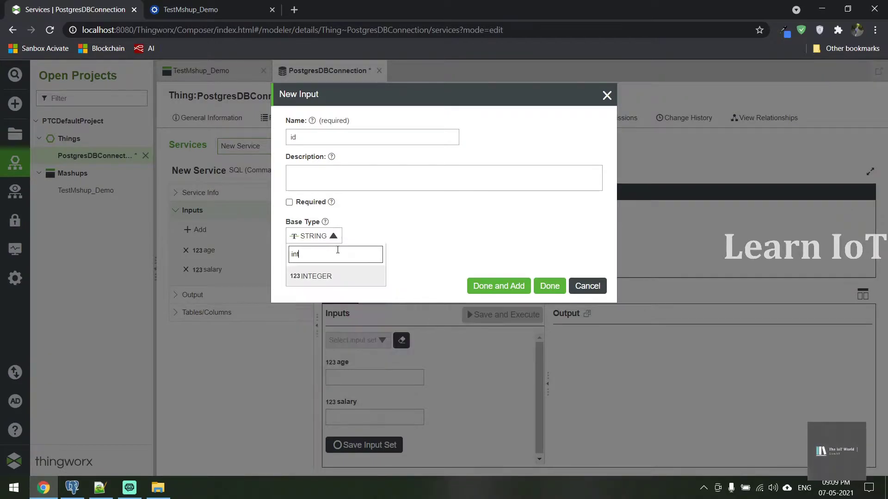
left_click(319, 276)
left_click(549, 385)
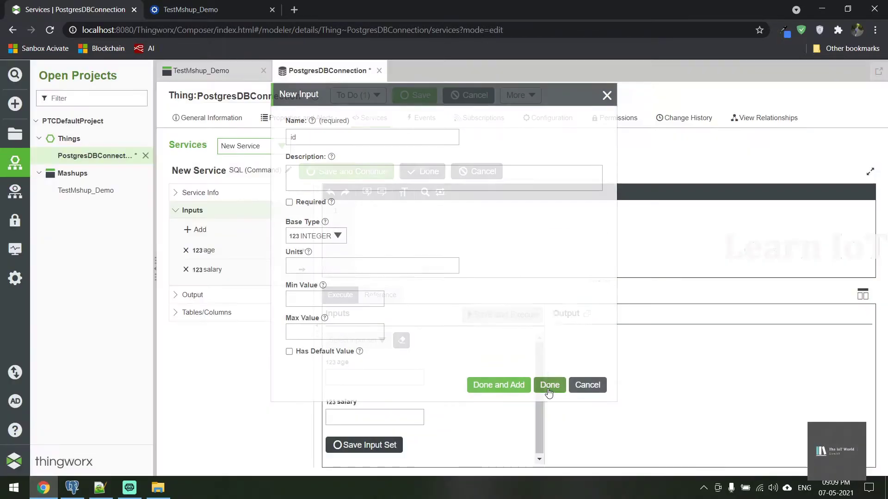
Begin the new service's SQL command with UPDATE public."CUSTOMERS".
left_click(389, 243)
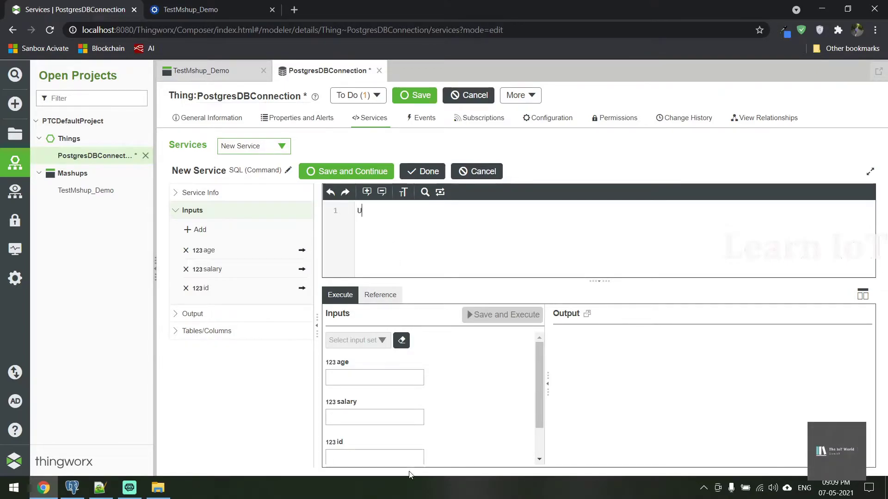
type("UPDAE")
key("BackSpace")
type("TE ")
type("public.")
type("\"\"")
type("cu")
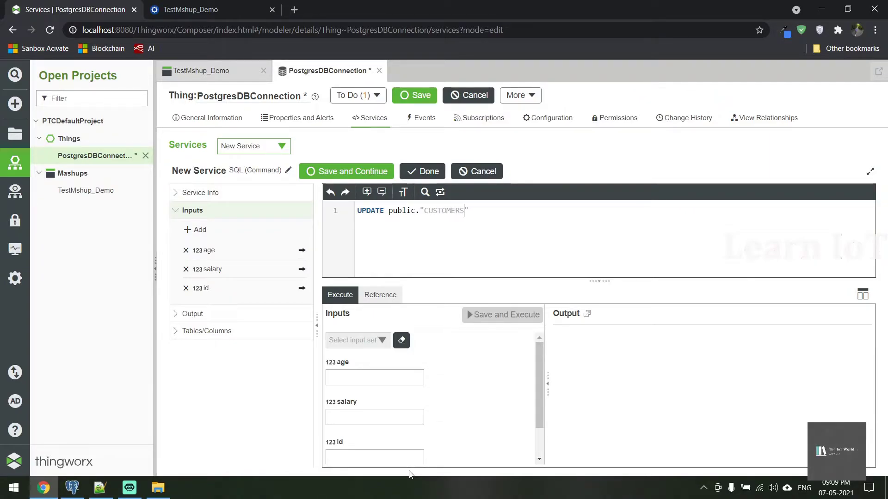
Add a SET clause assigning the age input to "AGE" and the salary input to "SALARY".
type("s\"\" =")
left_click(302, 251)
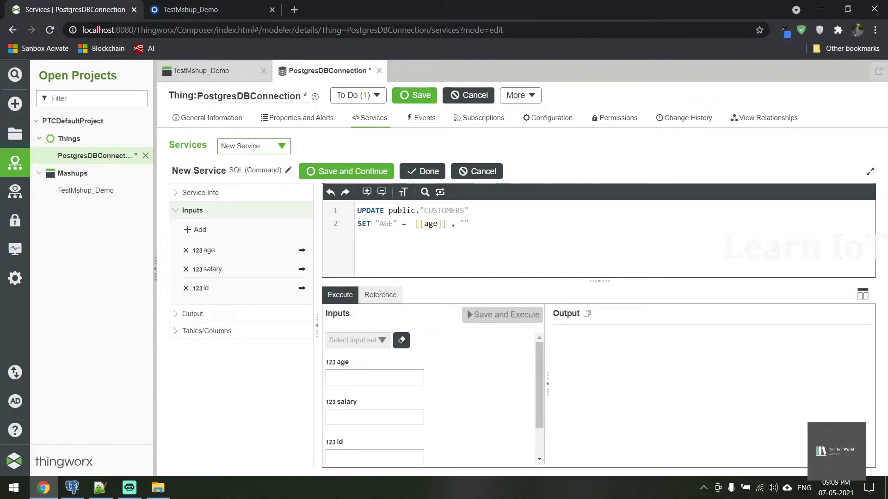
type("\"SALARY")
left_click(301, 269)
Check the CUSTOMERS column names in pgAdmin, complete the query with WHERE "ID" = [[id]] and save the service.
left_click(72, 487)
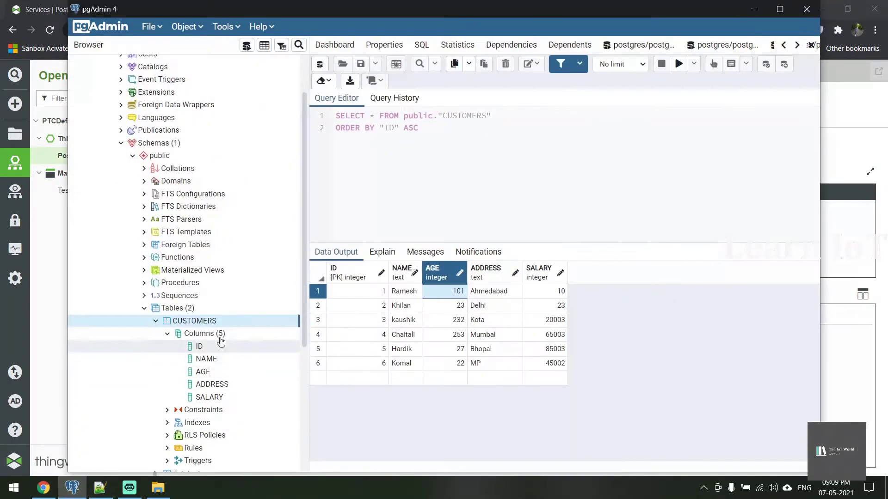
left_click(204, 371)
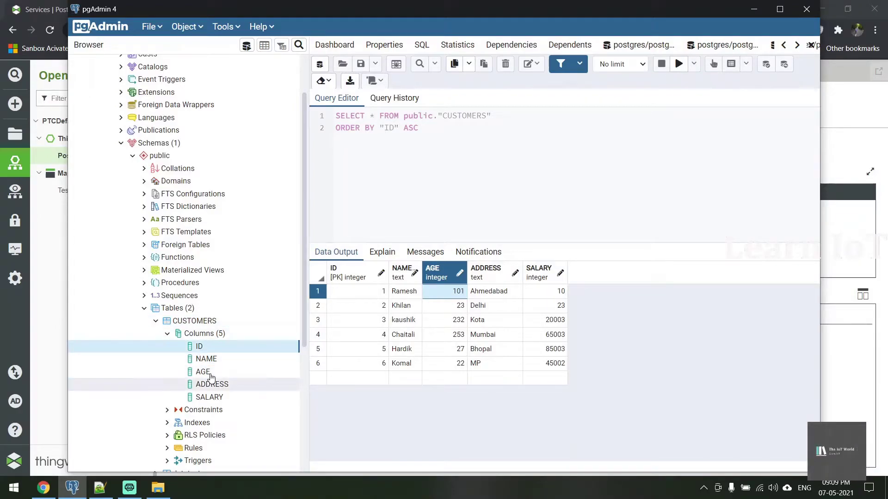
left_click(199, 347)
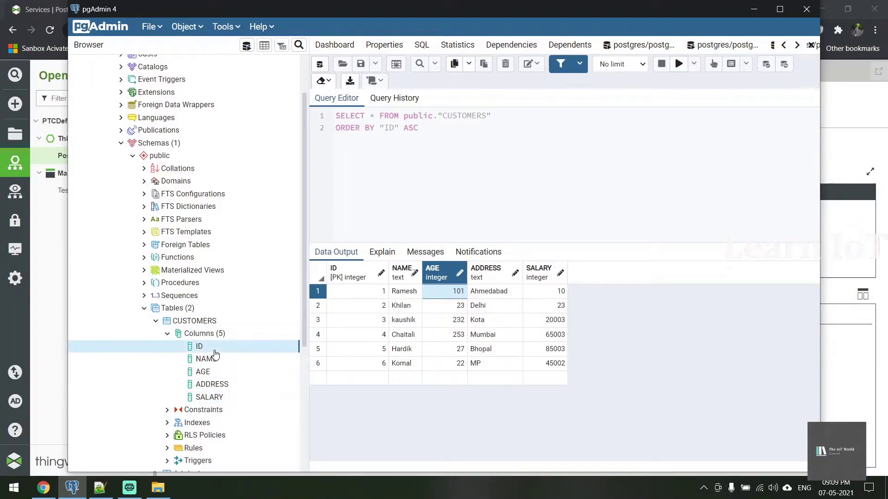
left_click(754, 10)
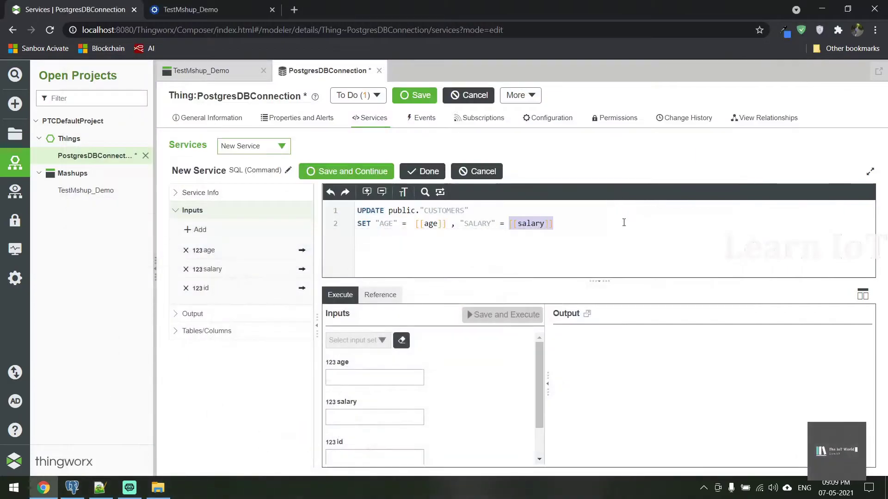
type("HERE \"ID\" =")
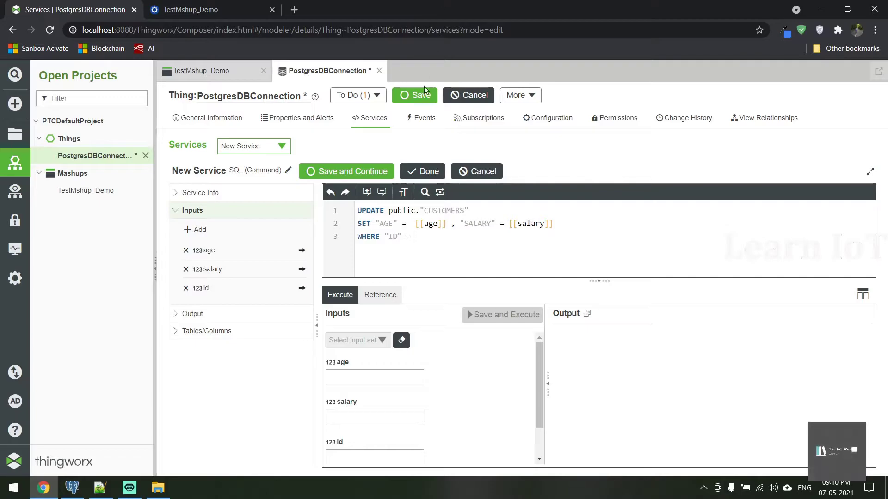
left_click(304, 289)
left_click(425, 172)
left_click(404, 97)
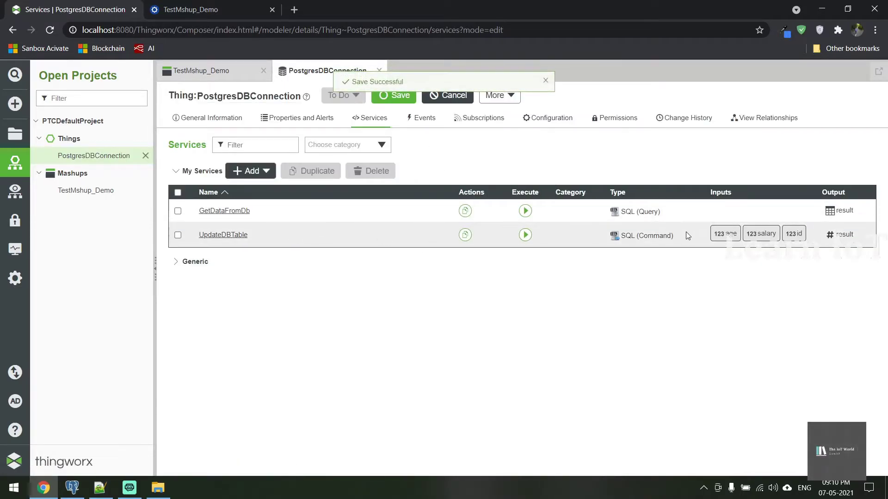
Execute the UpdateDBTable service with age 2, salary 2 and id 2.
left_click(533, 237)
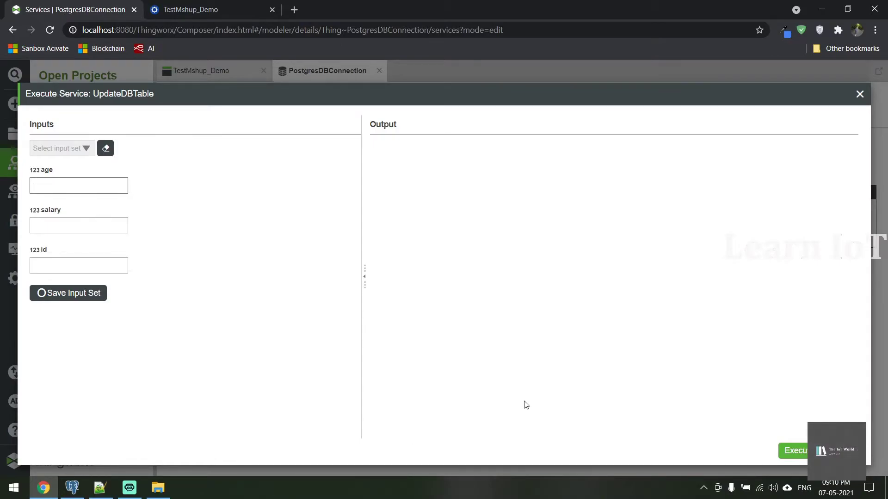
type("2000")
key("BackSpace")
key("Tab")
key("Tab")
type("2")
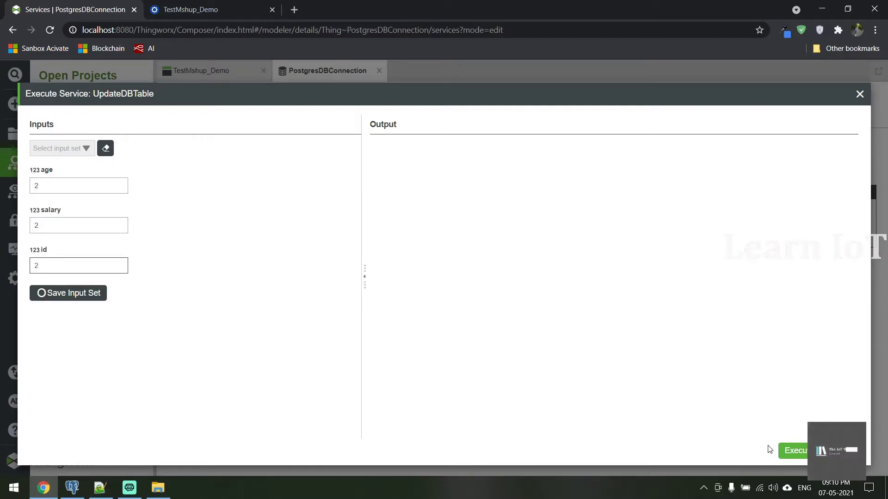
left_click(790, 451)
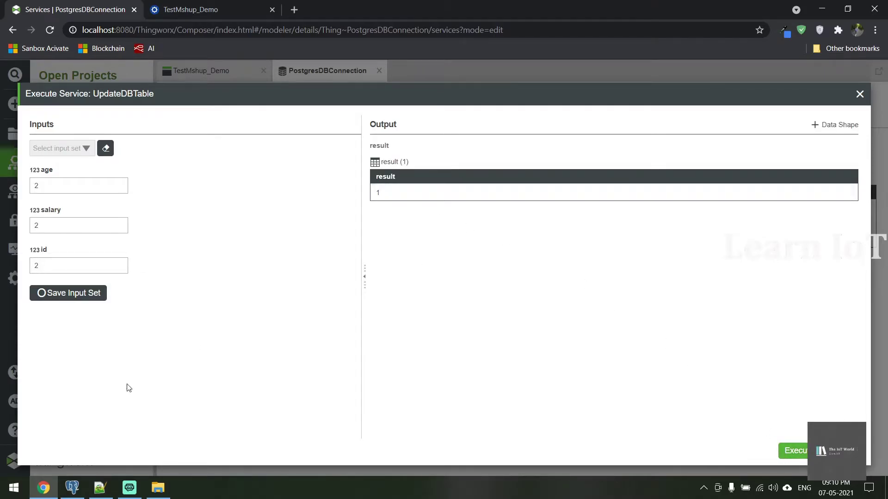
Switch to pgAdmin and rerun the CUSTOMERS query to check the row with ID 2, then close the service execution dialog.
left_click(72, 487)
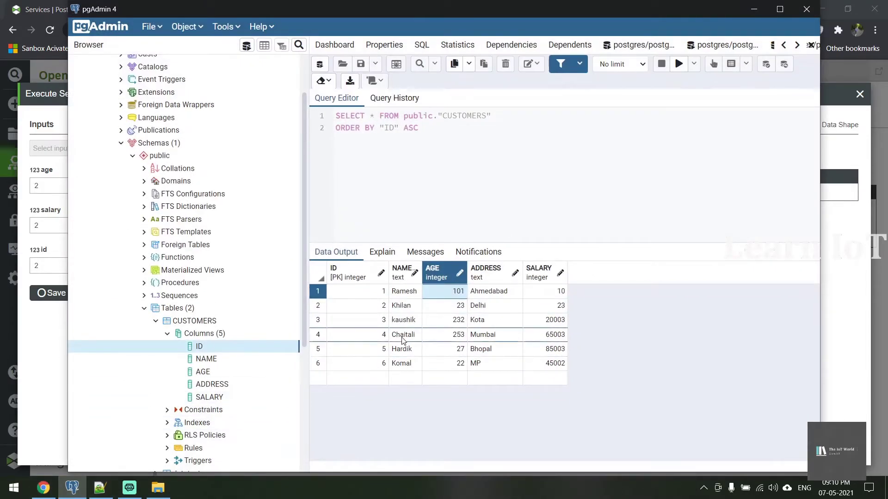
left_click(369, 306)
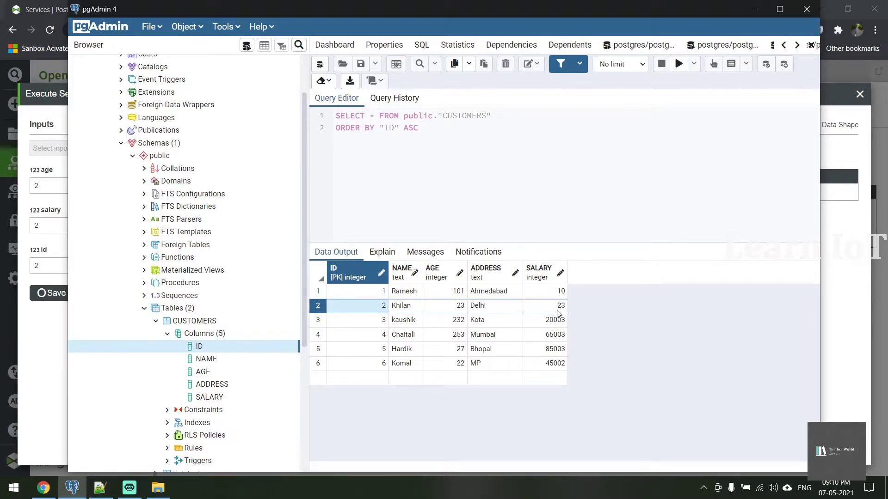
left_click(679, 63)
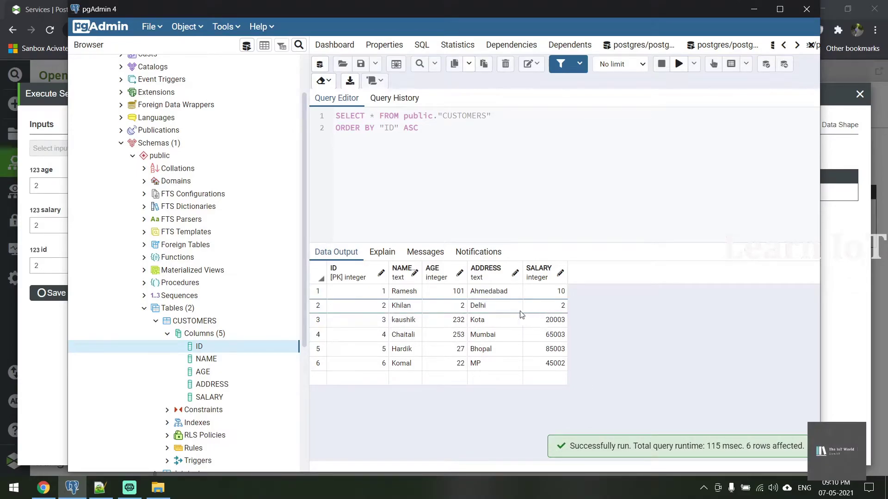
left_click(753, 9)
key("Escape")
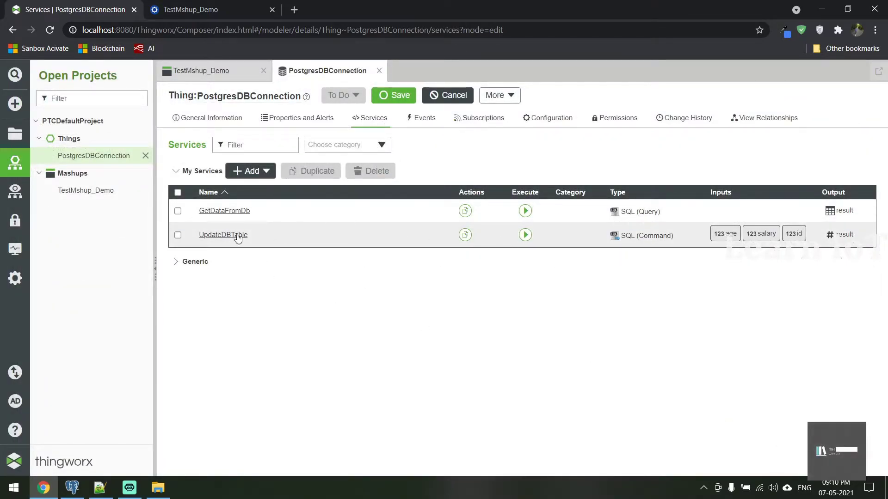
Review the UpdateDBTable query alongside the edited rows in the running mashup and return to the services list.
left_click(217, 235)
key("ctrl+Tab")
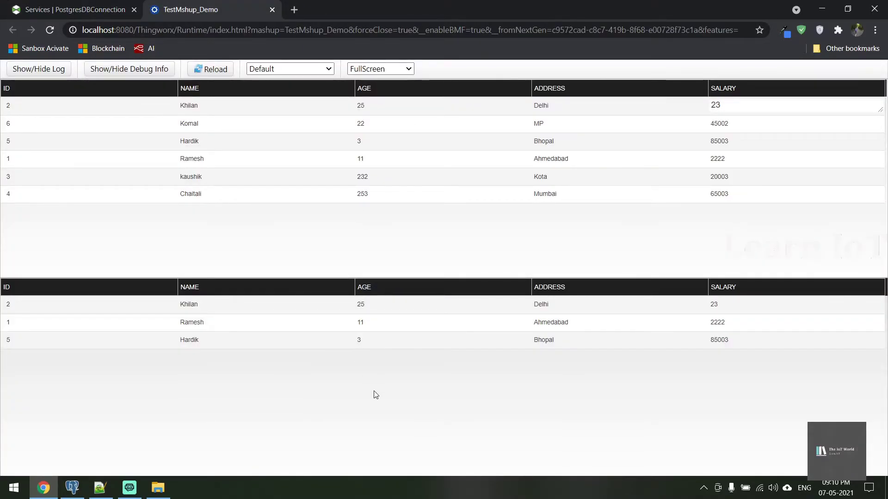
key("ctrl+Tab")
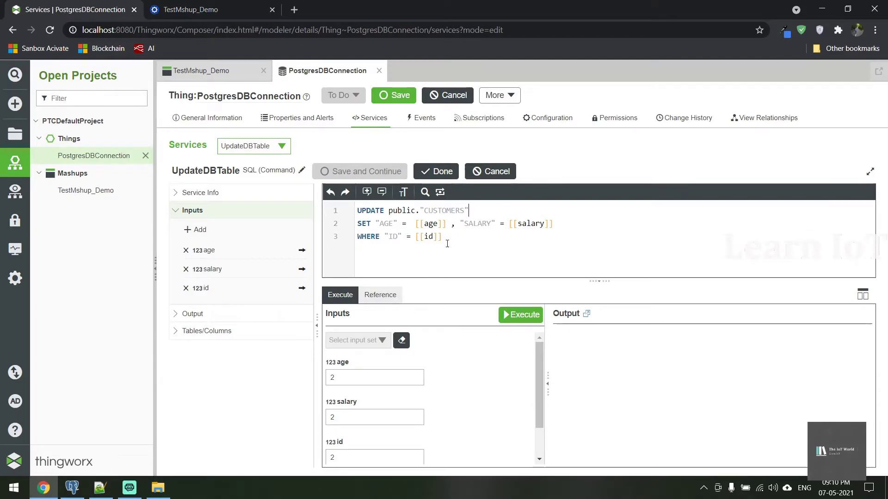
left_click(434, 172)
Create a new local JavaScript service named UpdateDBTable_JS.
left_click(250, 171)
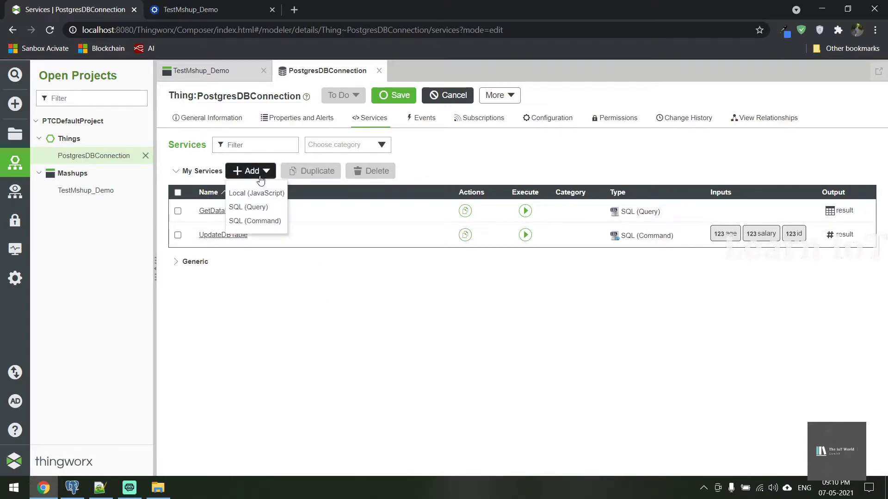
left_click(255, 193)
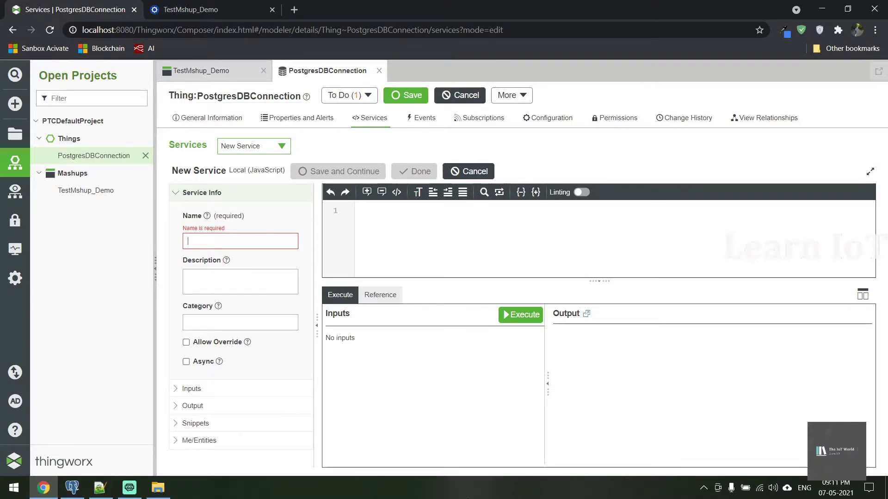
type("UpdateTa")
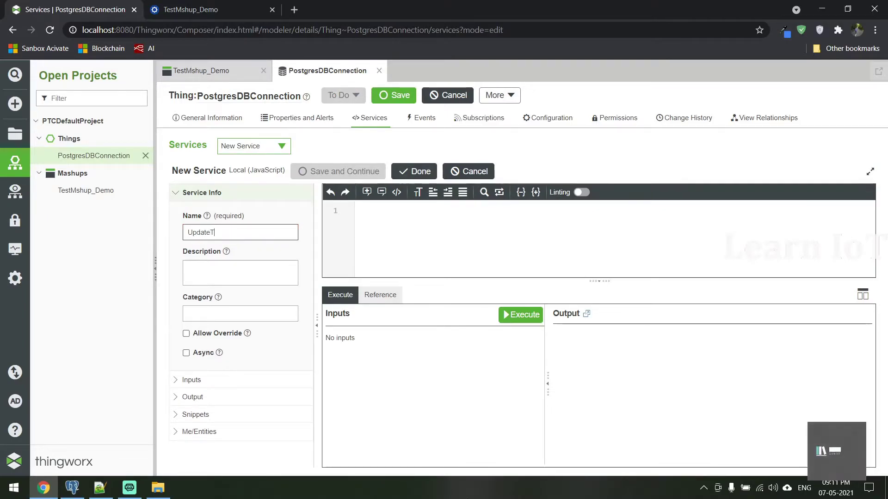
key("BackSpace")
key("BackSpace")
type("DBTable")
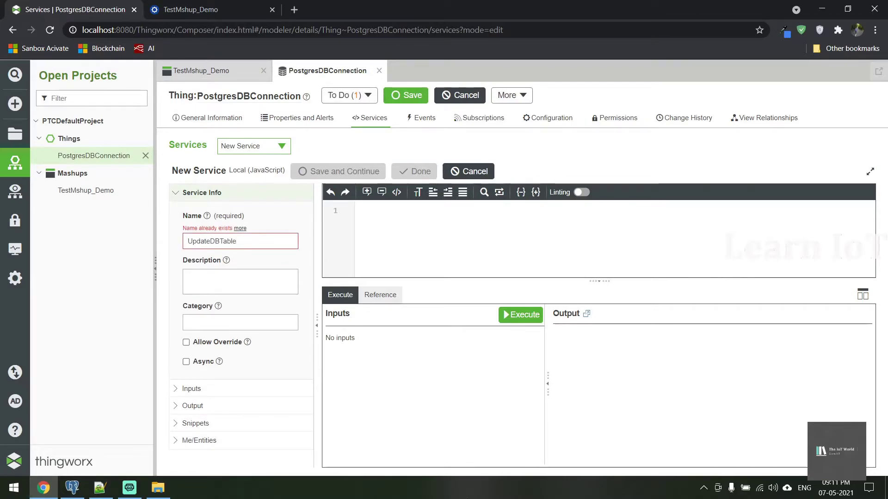
type("_JS")
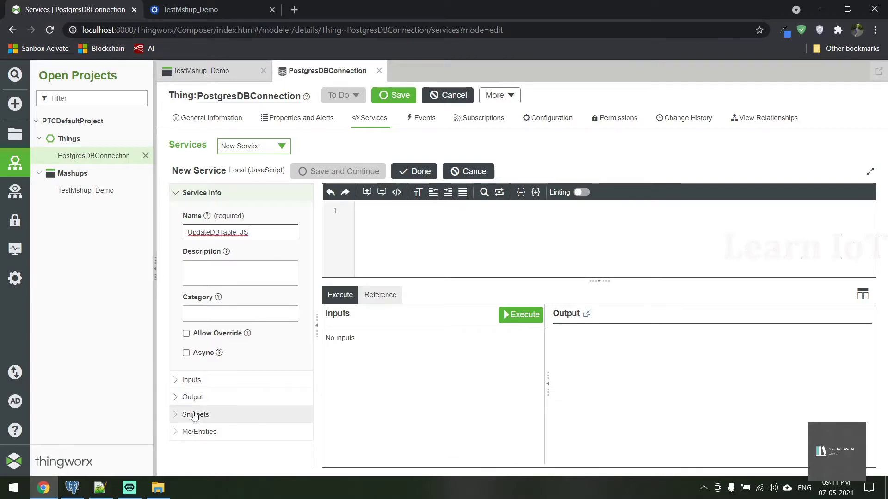
Add an input named editedInfoTable with base type INFOTABLE and data shape TestDatashape_Demo.
left_click(193, 380)
left_click(190, 230)
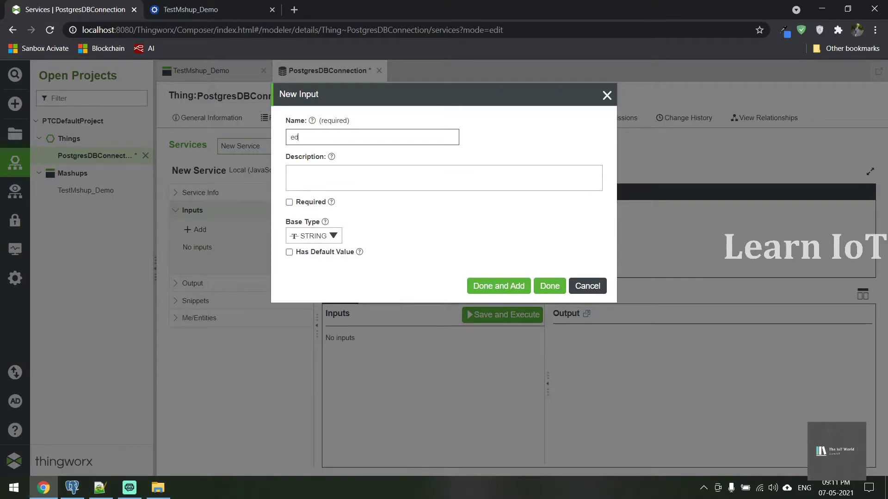
type("editedInfoTable")
left_click(313, 236)
scroll(333, 330, "down", 2)
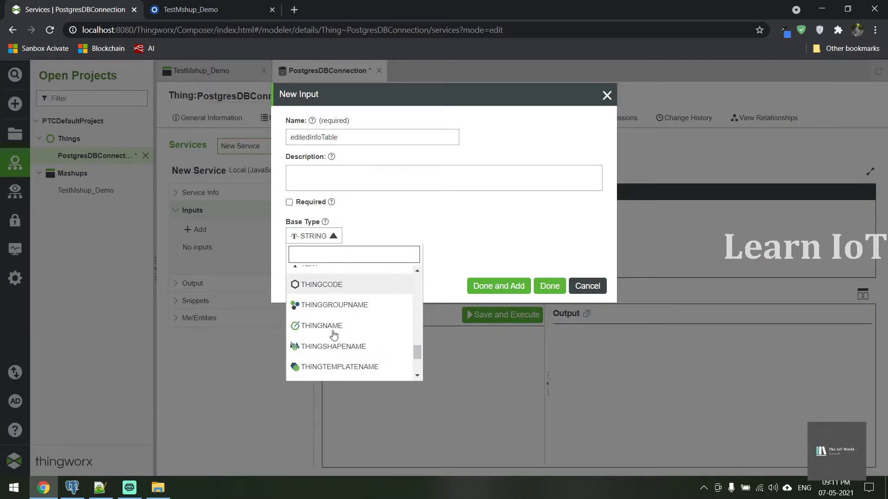
type("itedIn")
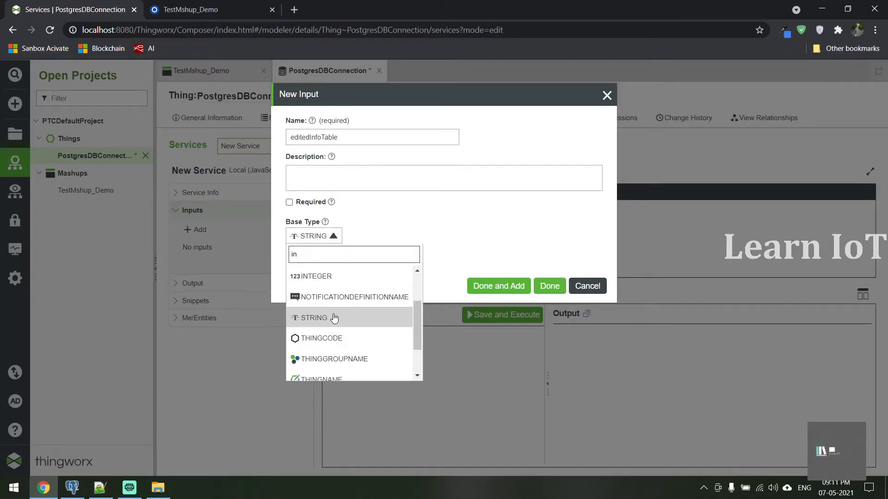
type("f")
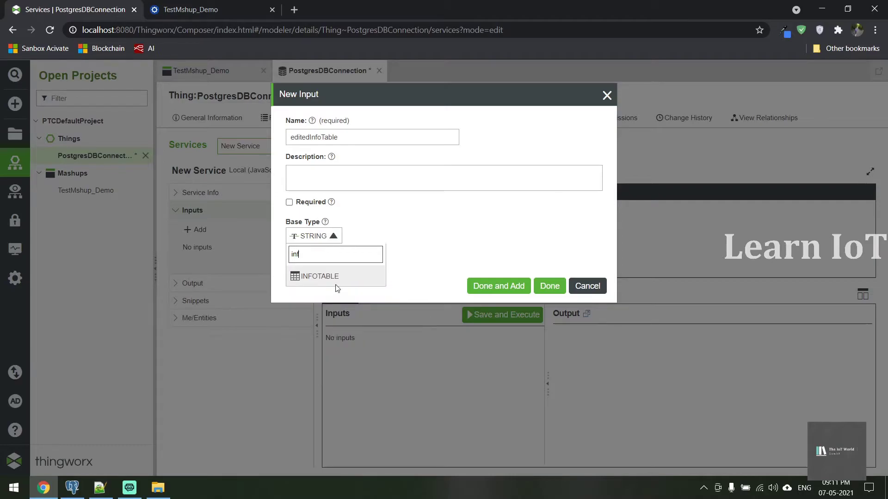
left_click(337, 283)
left_click(451, 270)
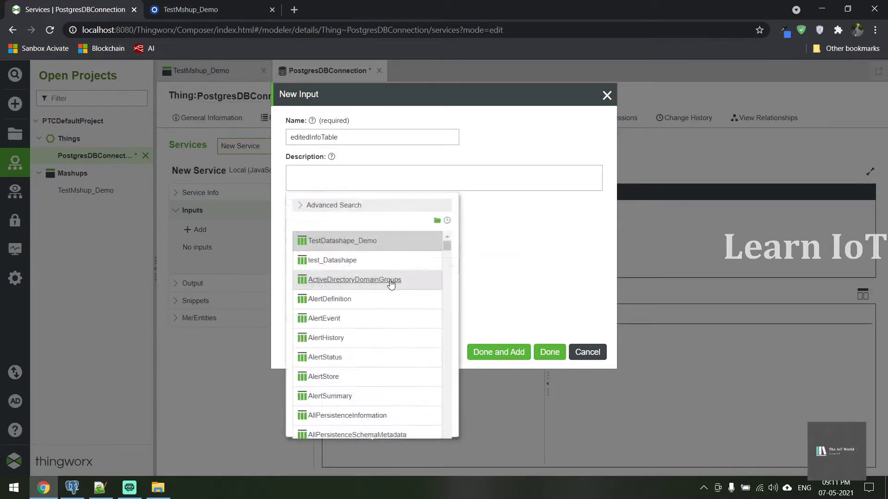
left_click(342, 282)
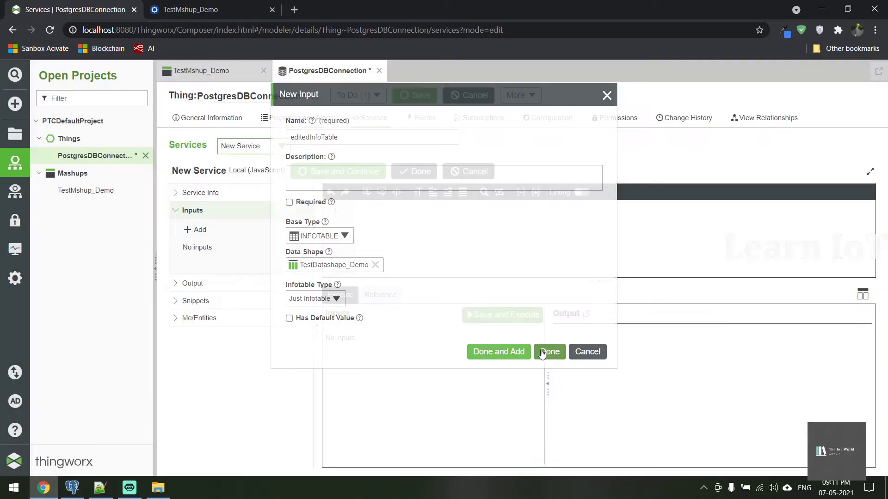
left_click(549, 351)
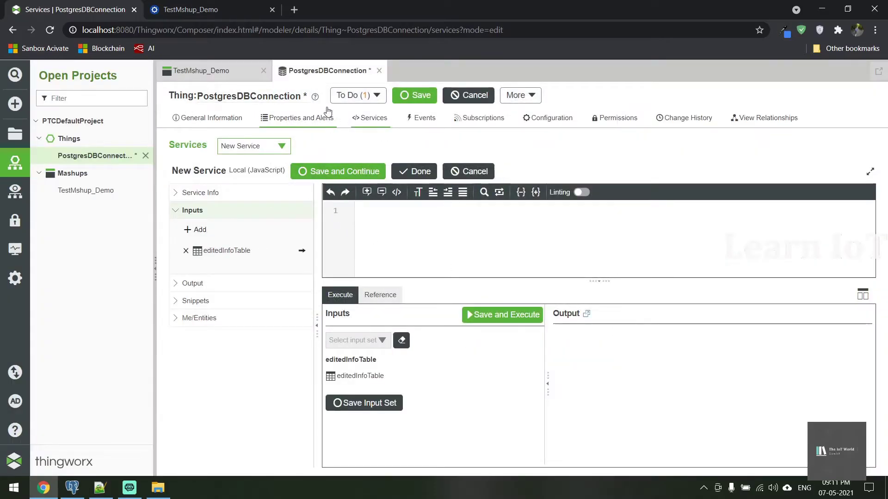
Save the Thing with the new service and reopen UpdateDBTable_JS with a taller script area.
left_click(411, 172)
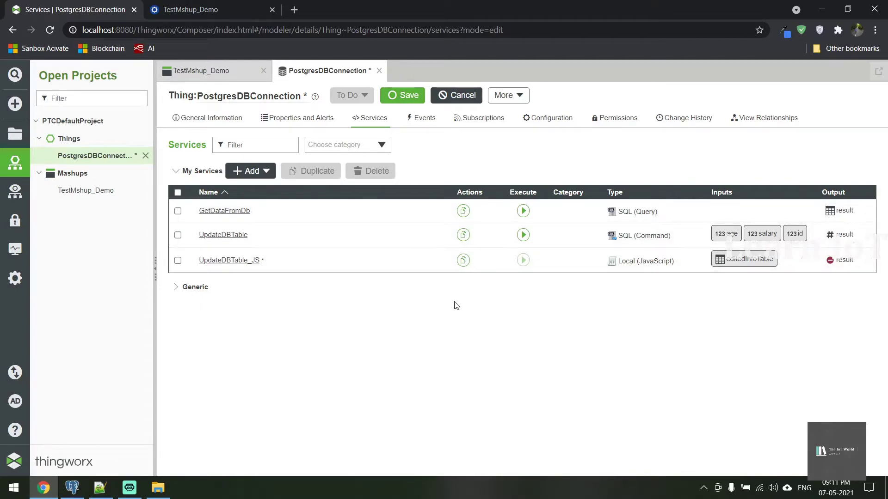
left_click(388, 96)
left_click(232, 260)
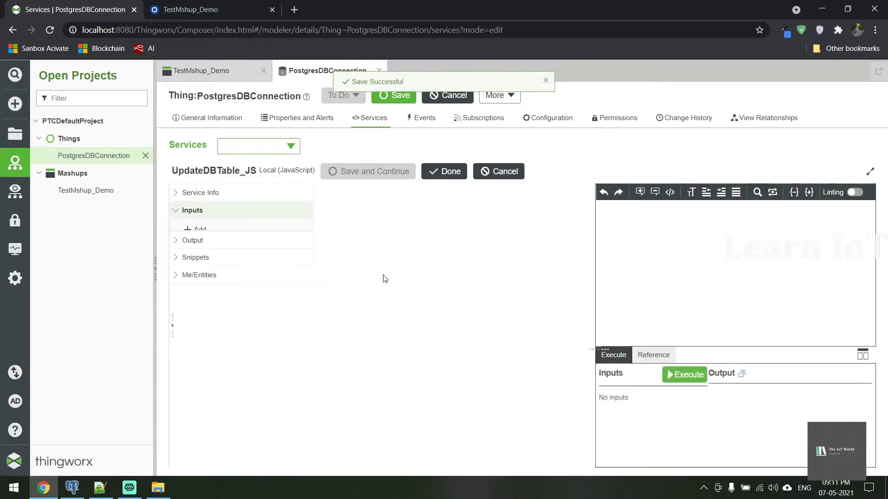
left_click_drag(777, 280, 772, 338)
Start the UpdateDBTable_JS script with a for each statement that iterates rowsvalues in the editedInfoTable input.
left_click(406, 267)
type("for ")
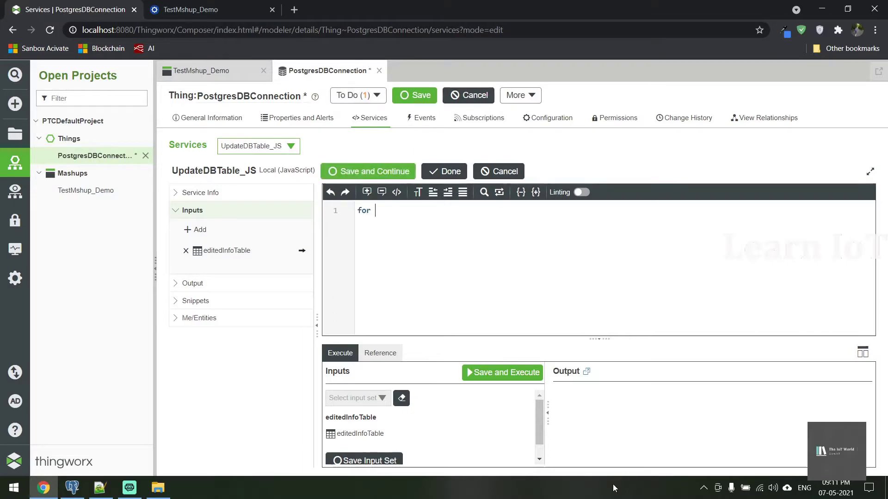
type("each")
type(" ()")
type("ro")
type("wsva")
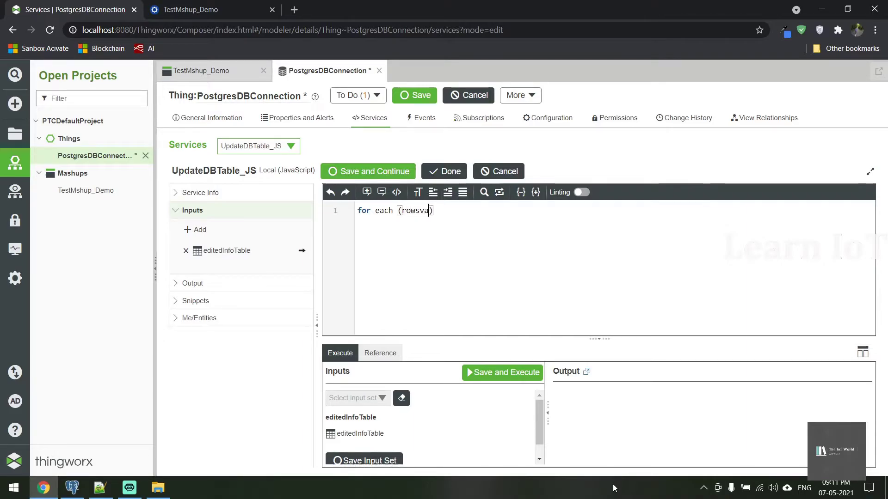
type("lues in")
left_click(303, 251)
key("Right")
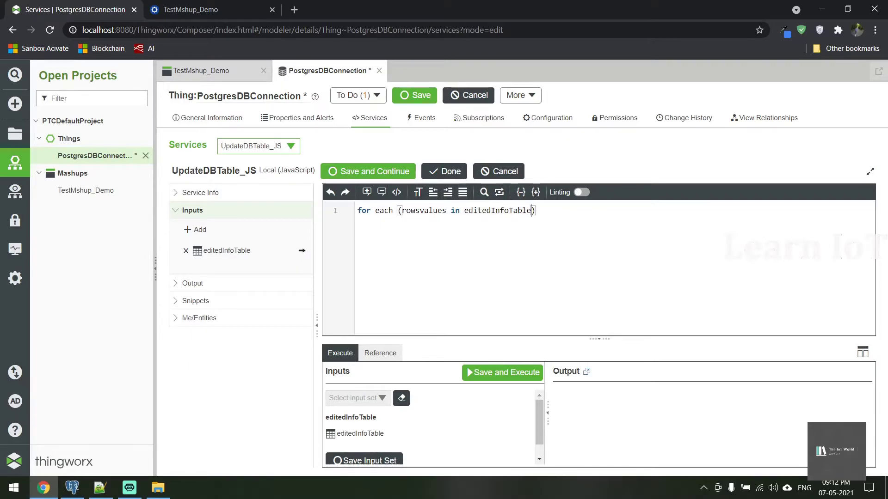
Complete the loop header so it iterates editedInfoTable.rows, and add an empty braced body below it.
key("End")
key("Return")
type("{")
key("Return")
type("}")
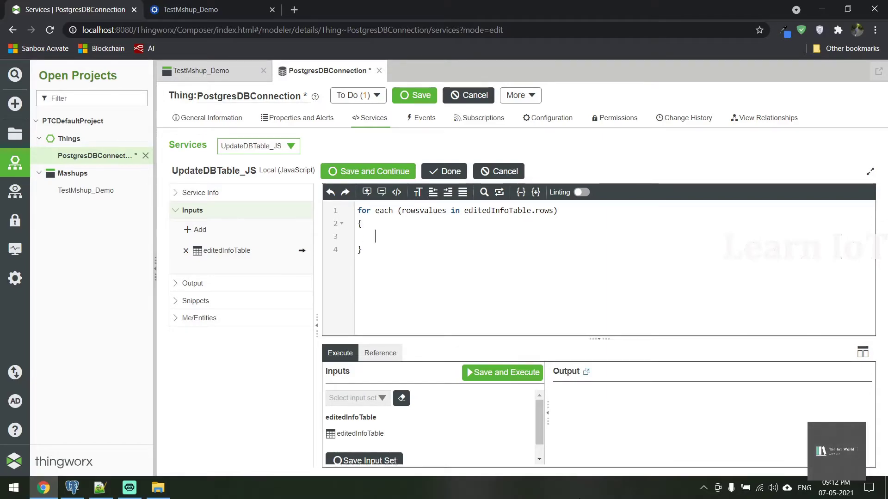
key("Return")
type("for")
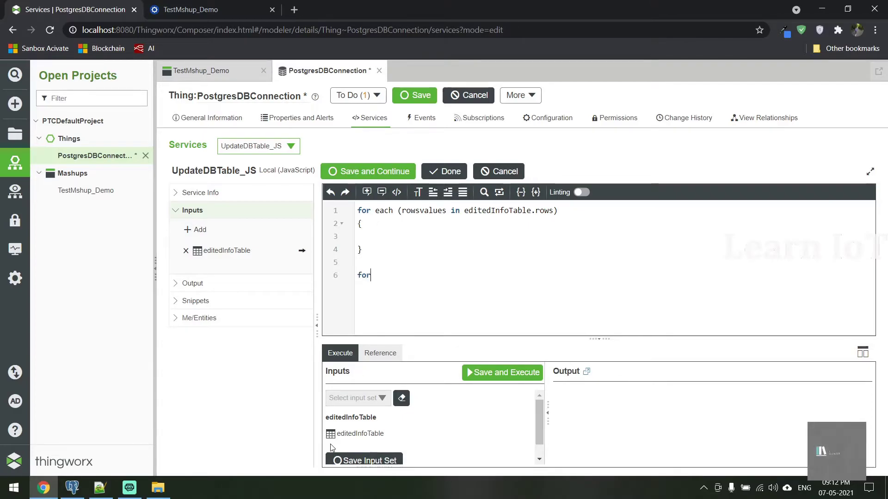
type(" (var ")
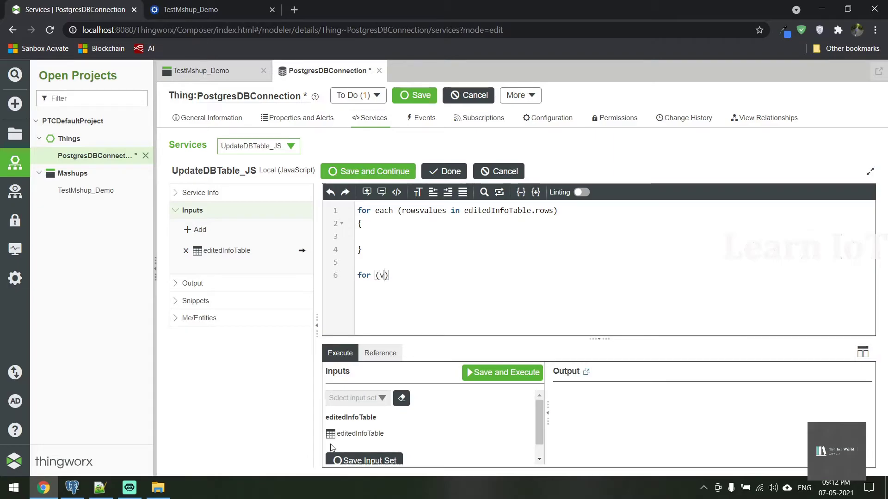
type("i =0; i <")
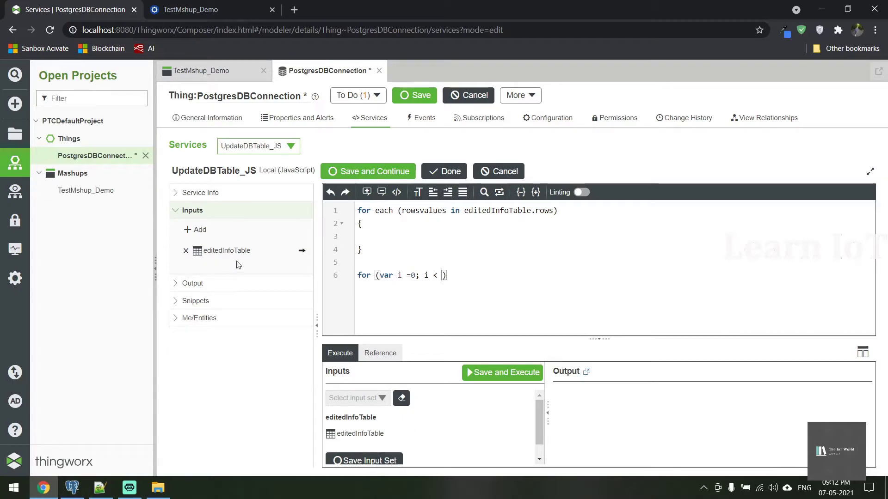
left_click(301, 250)
type(".length; i++)")
key("Return")
type("{")
key("Return")
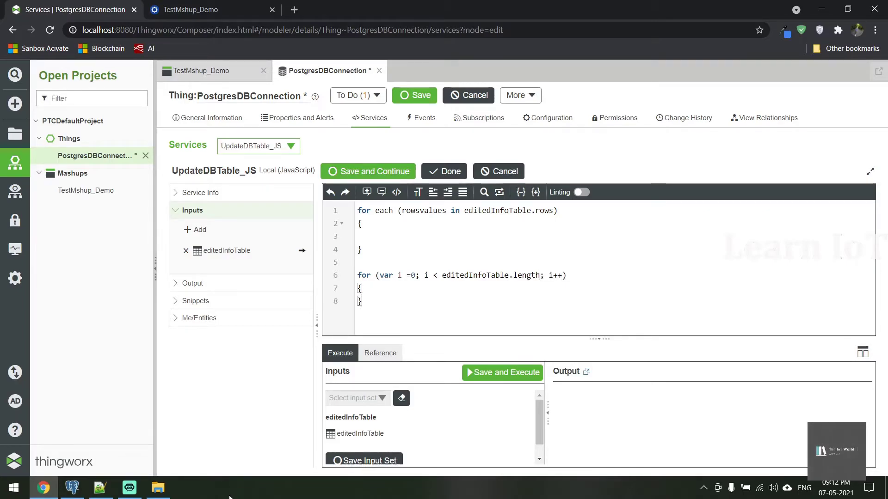
left_click_drag(376, 303, 356, 276)
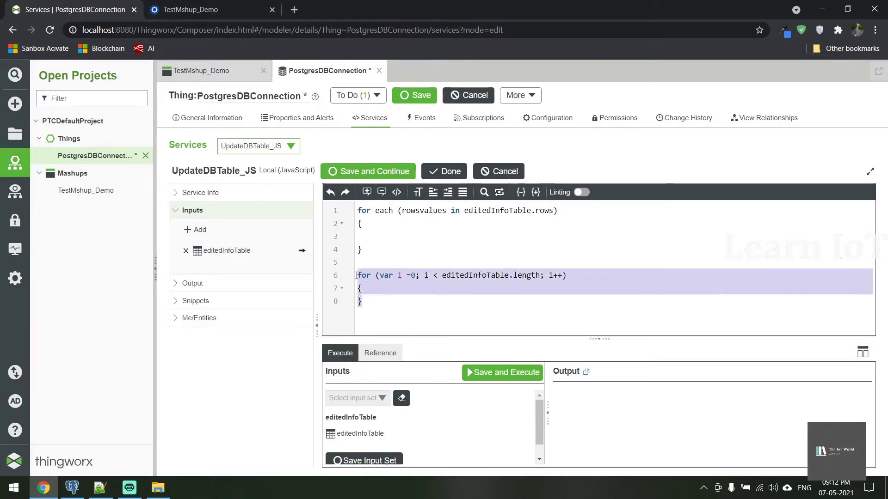
key("BackSpace")
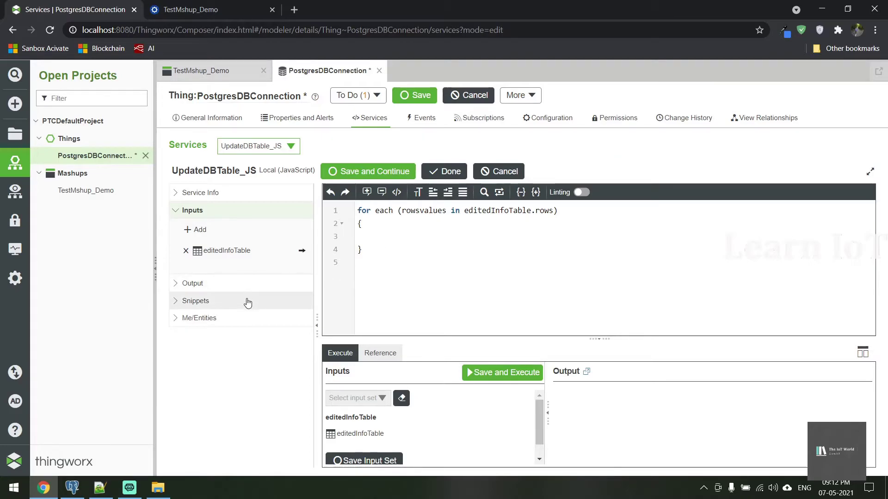
Insert a call to this Thing's UpdateDBTable service inside the loop body and declare its result with var.
left_click(225, 319)
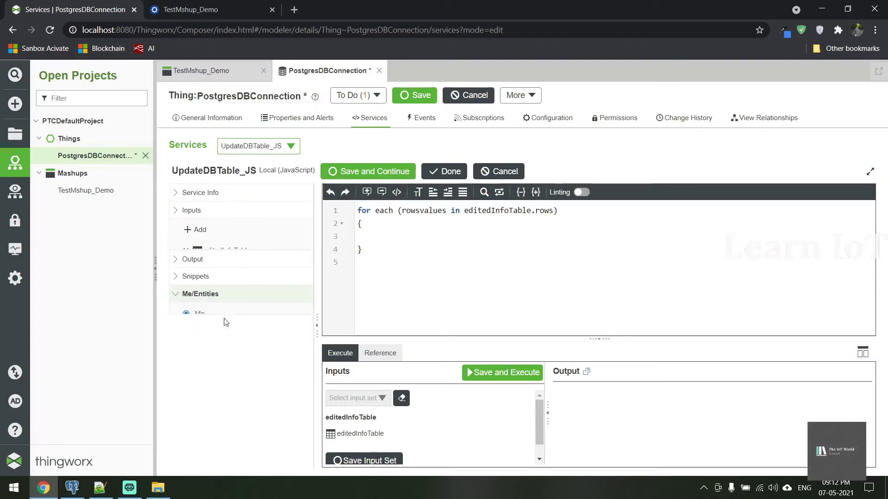
left_click(216, 337)
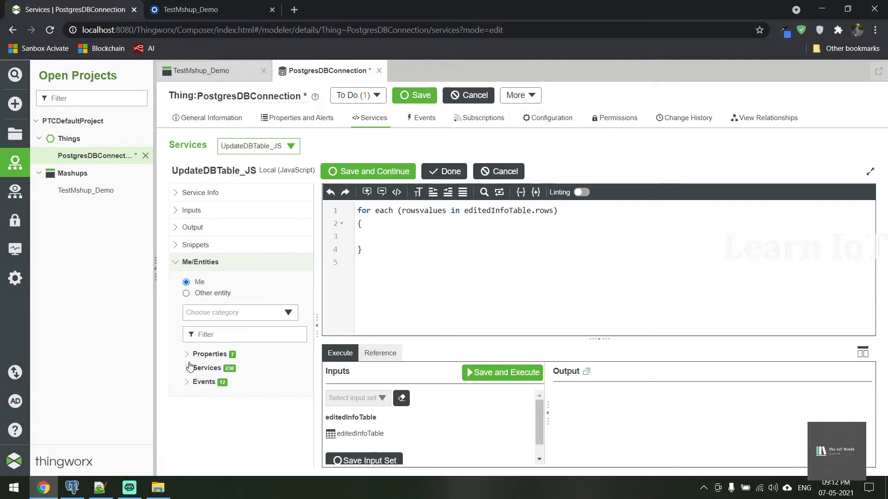
left_click(187, 368)
scroll(240, 387, "down", 1)
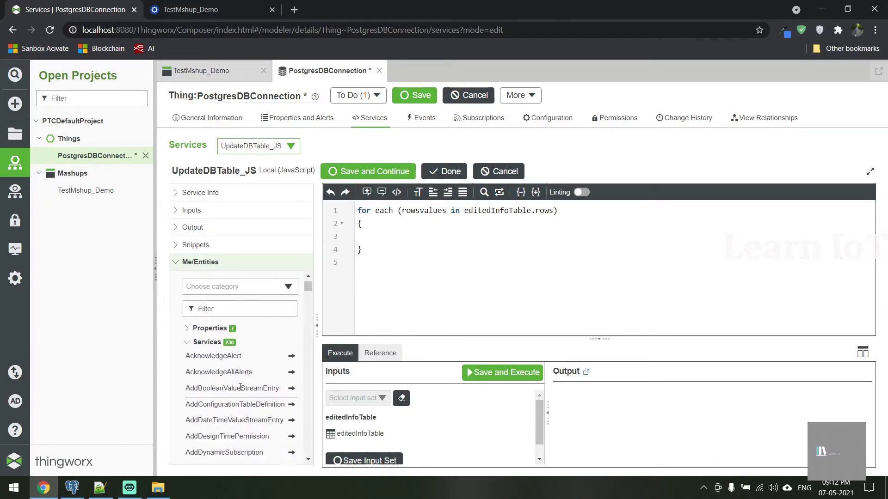
scroll(233, 351, "up", 1)
left_click(229, 313)
left_click(228, 313)
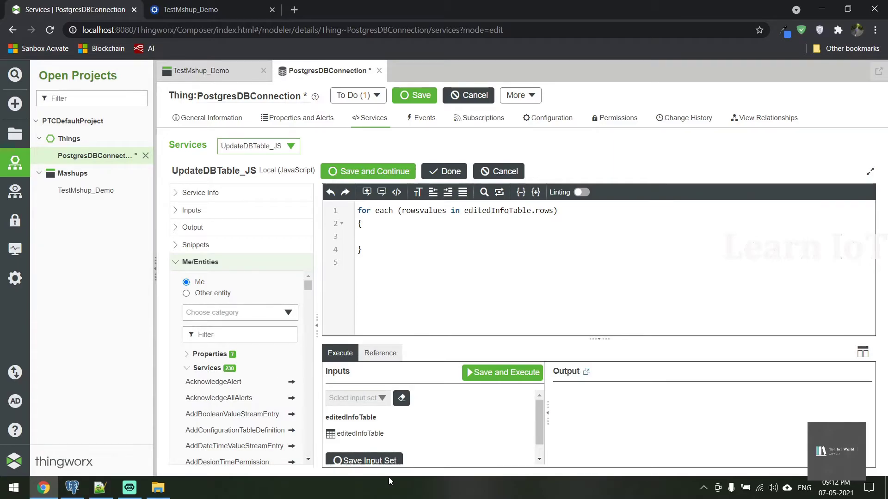
type("update")
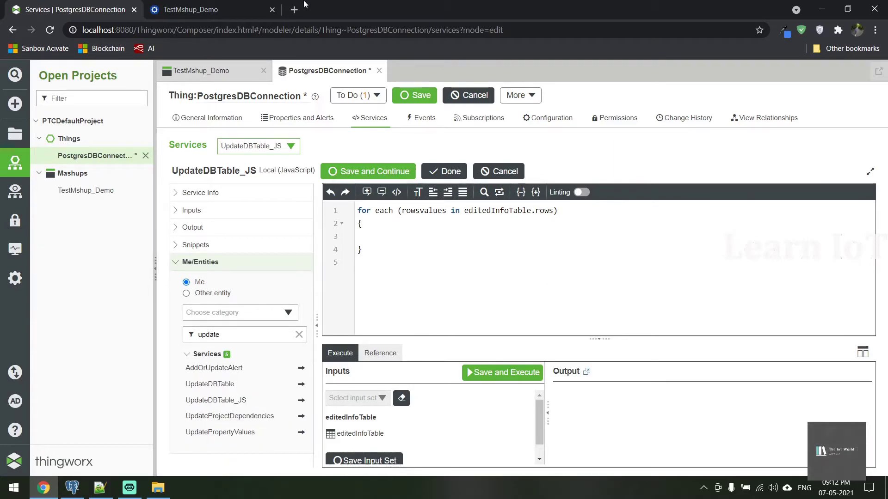
left_click(386, 227)
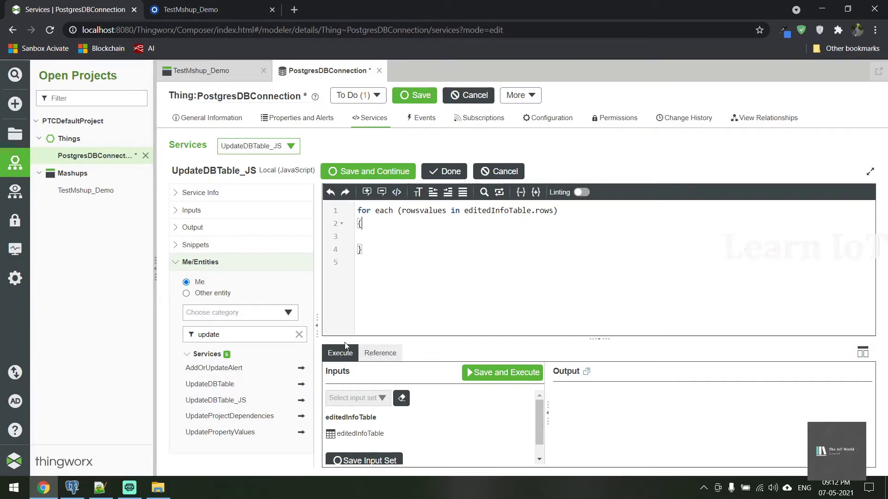
left_click(301, 383)
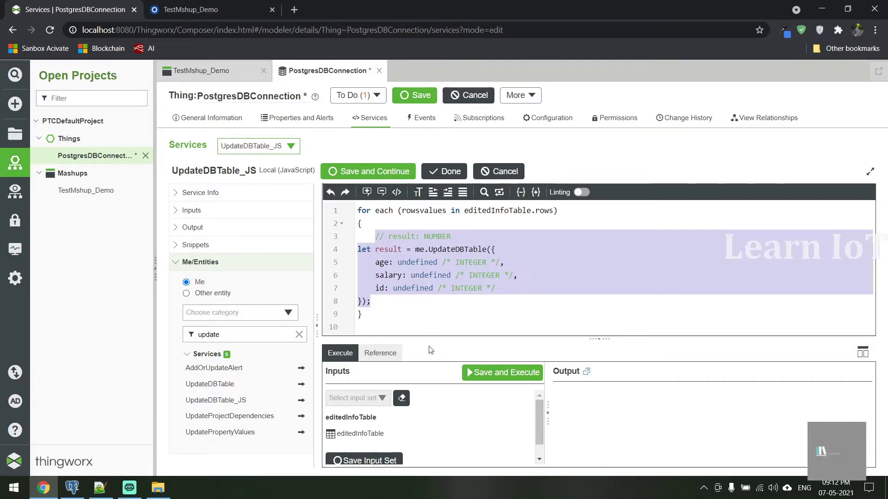
double_click(363, 249)
type("var")
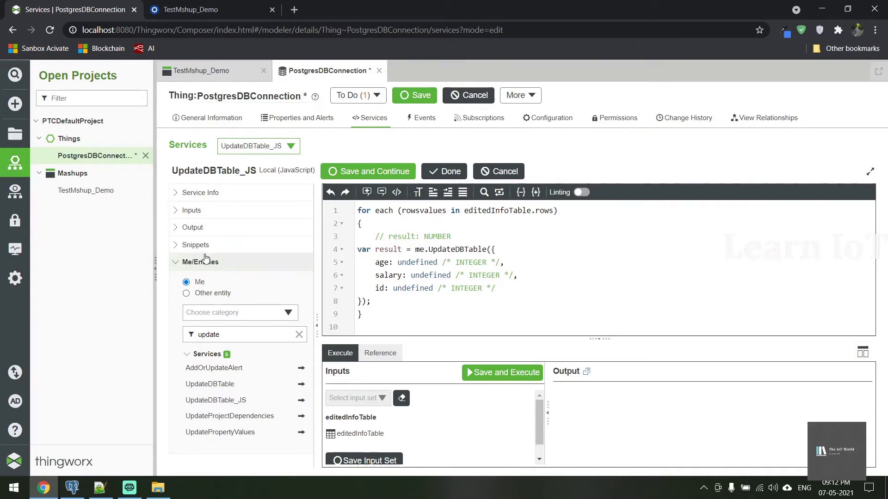
Set the service's output base type to NUMBER.
left_click(194, 227)
left_click(240, 330)
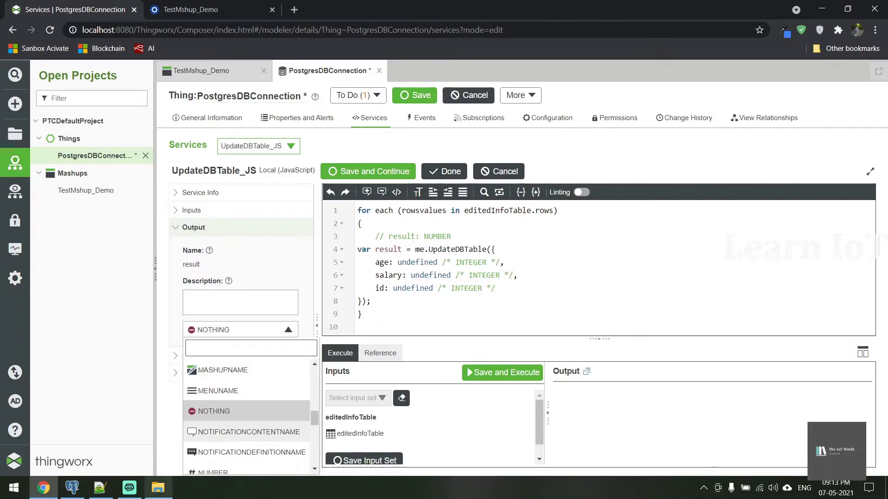
mouse_move(145, 496)
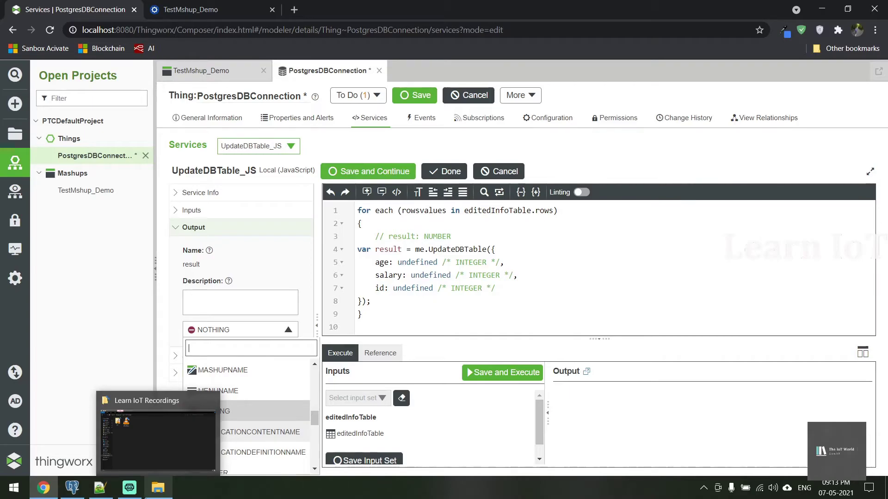
type("nu")
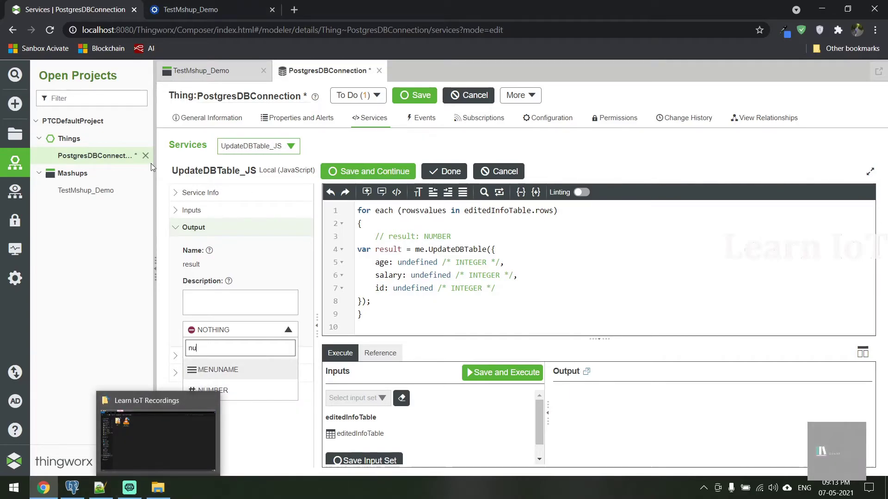
left_click(239, 389)
Set the age argument of the UpdateDBTable call to rowsvalues.AGE.
double_click(418, 262)
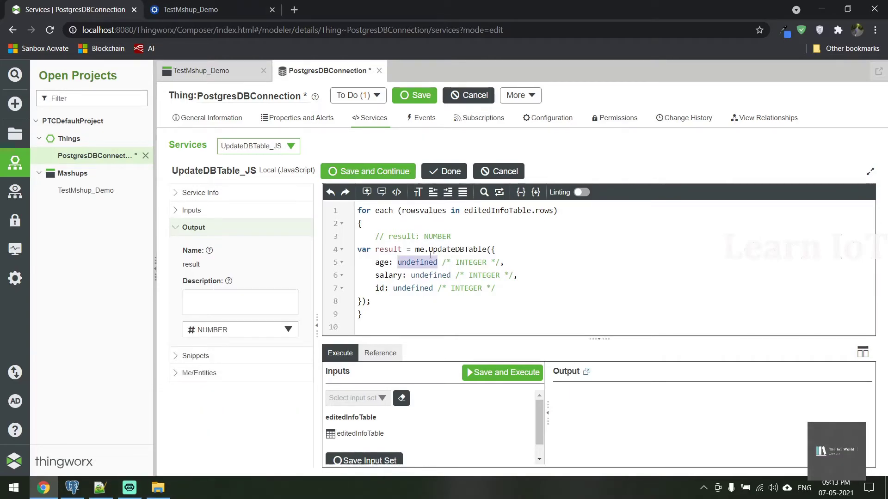
double_click(439, 209)
left_click(434, 210)
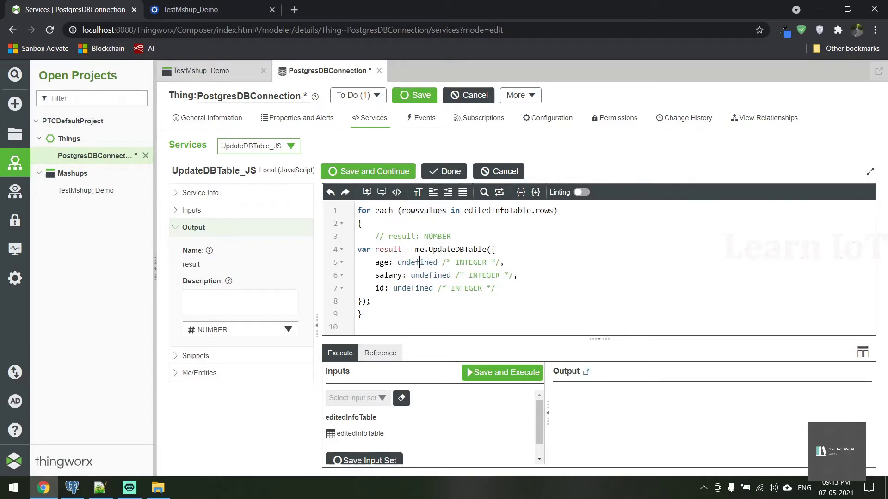
double_click(417, 211)
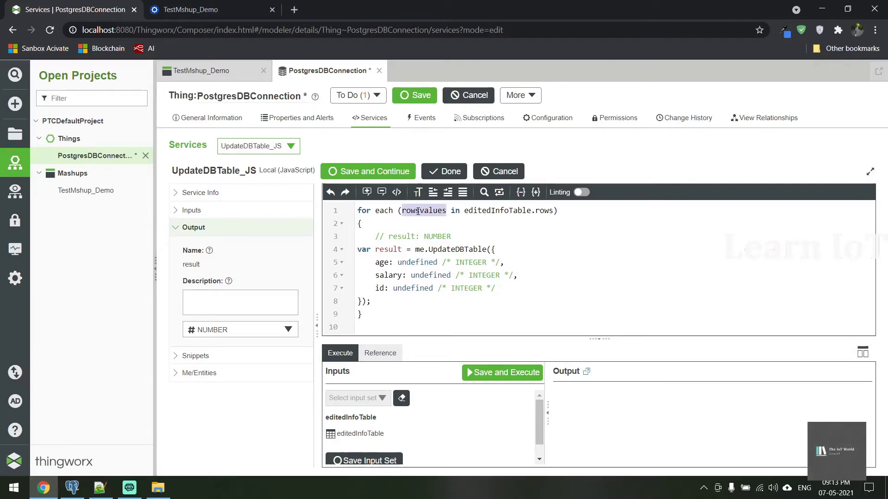
key("ctrl+c")
double_click(418, 262)
key("ctrl+v")
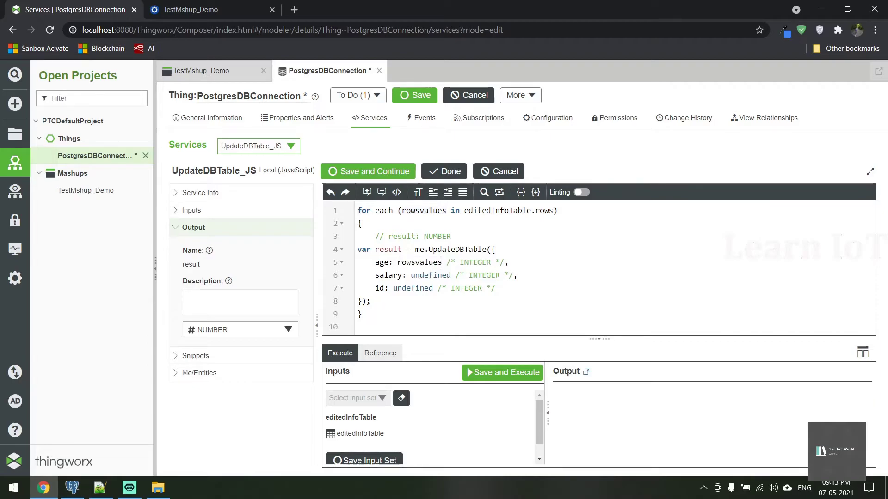
type(".ro")
key("BackSpace")
key("BackSpace")
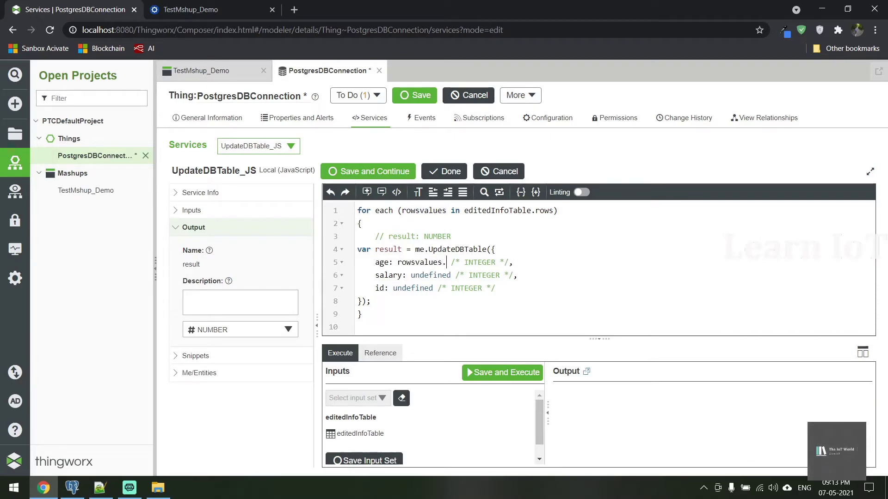
type("AGE")
Set the salary argument to rowsvalues.SALARY and the id argument to rowsvalues.ID.
double_click(417, 275)
type("rowsvalues.SALARY")
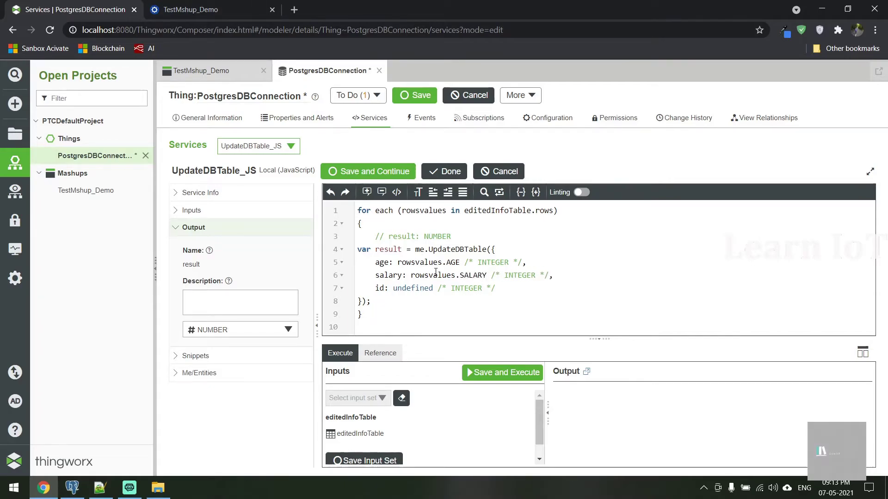
double_click(427, 274)
double_click(413, 288)
key("ctrl+v")
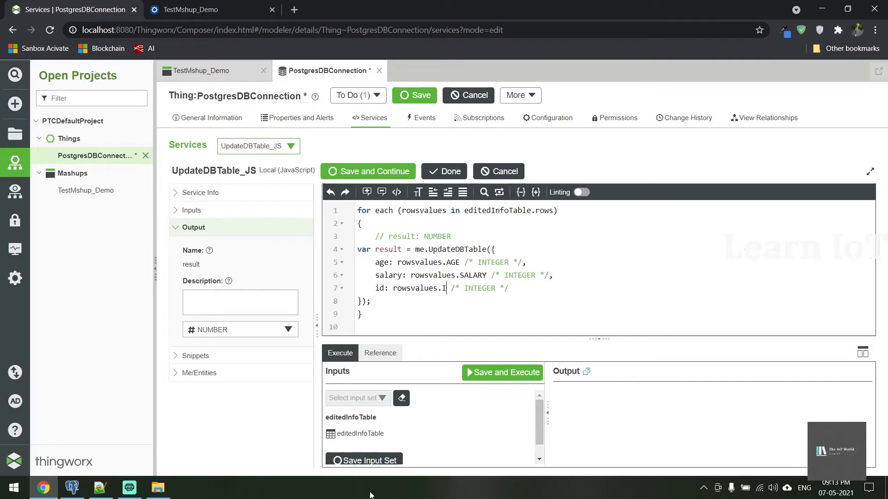
Auto-format the whole script and save the service while keeping it open for editing.
key("ctrl+a")
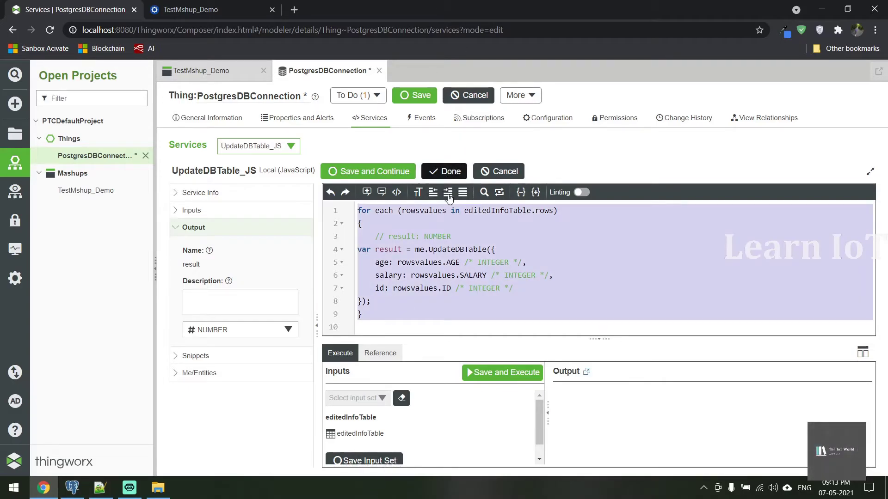
left_click(464, 194)
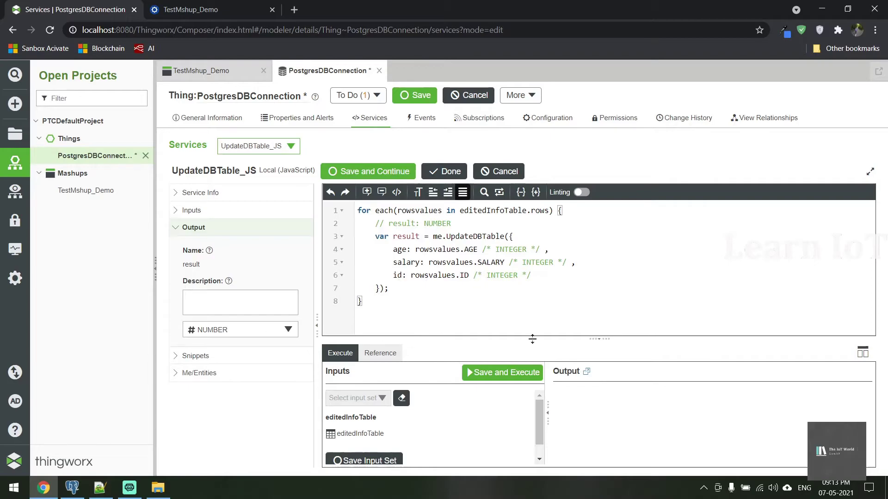
left_click(369, 172)
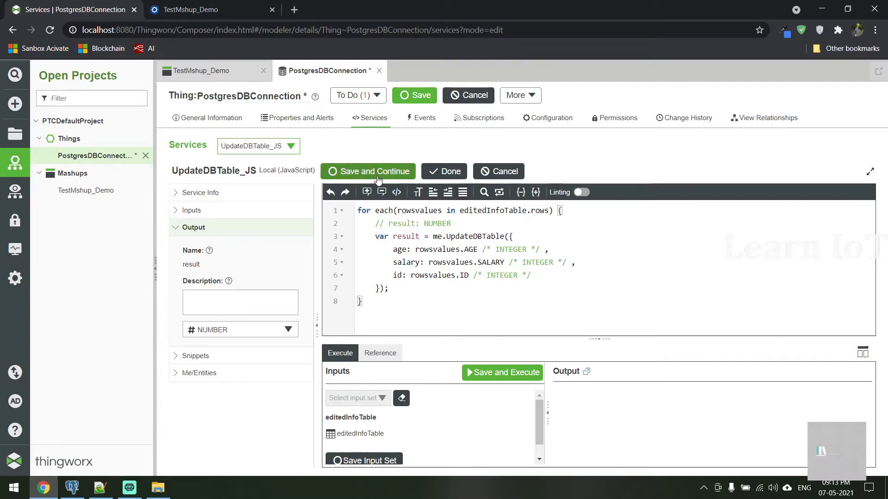
Start a test row in the service's editedInfoTable input with ID 3 and NAME asds.
left_click(354, 433)
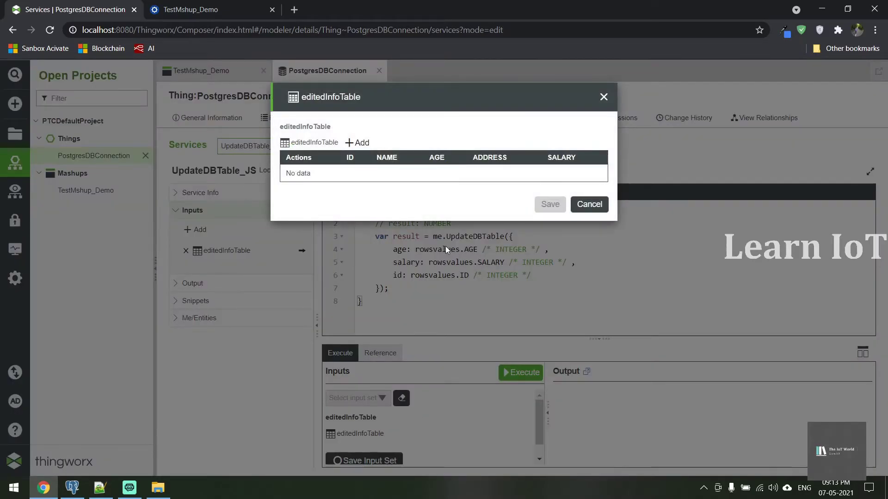
left_click(357, 141)
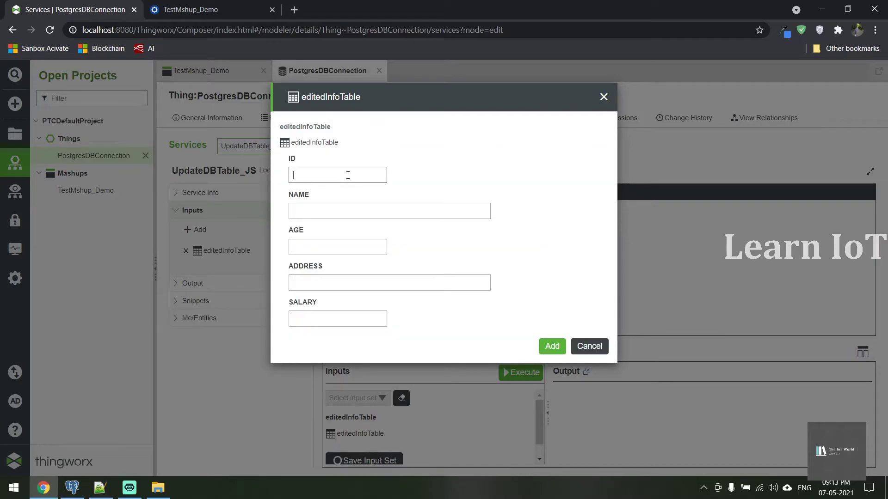
type("3")
left_click(339, 208)
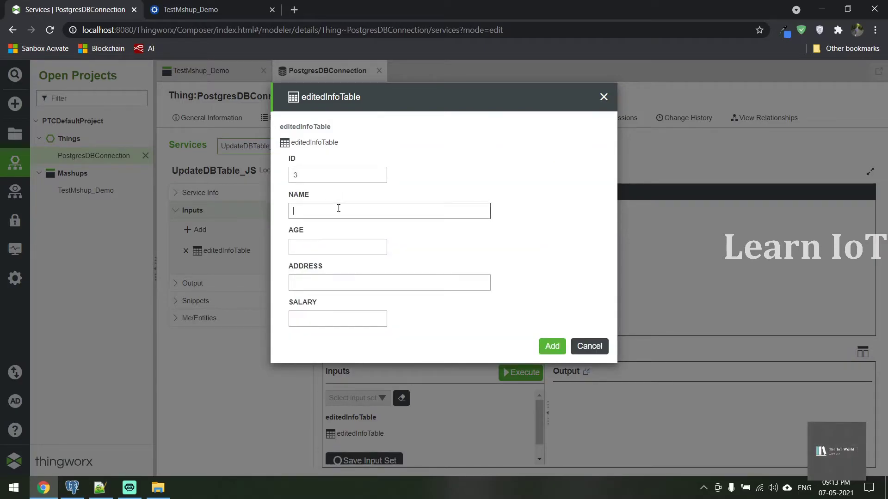
left_click(327, 245)
left_click(327, 209)
type("asds")
Complete the test row with AGE 3, ADDRESS asda and SALARY 3, save it, and execute UpdateDBTable_JS.
left_click(315, 249)
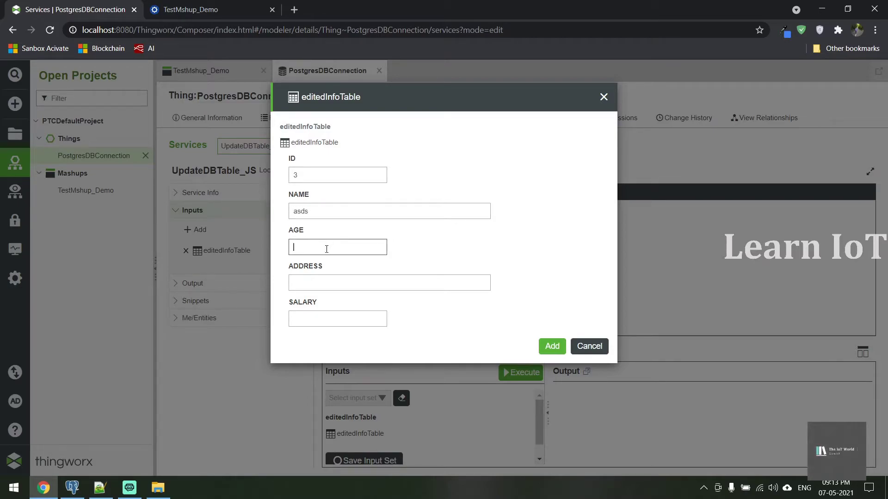
left_click(319, 280)
left_click(308, 318)
type("3")
left_click(551, 346)
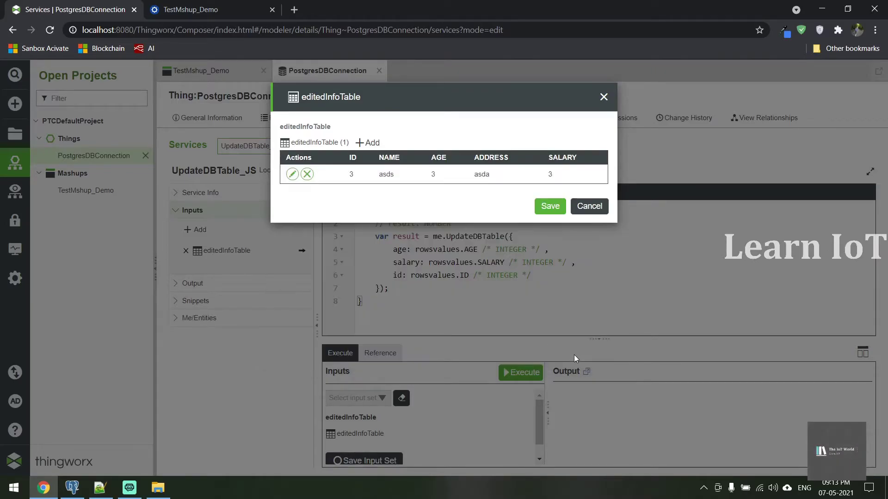
left_click(561, 211)
left_click(521, 372)
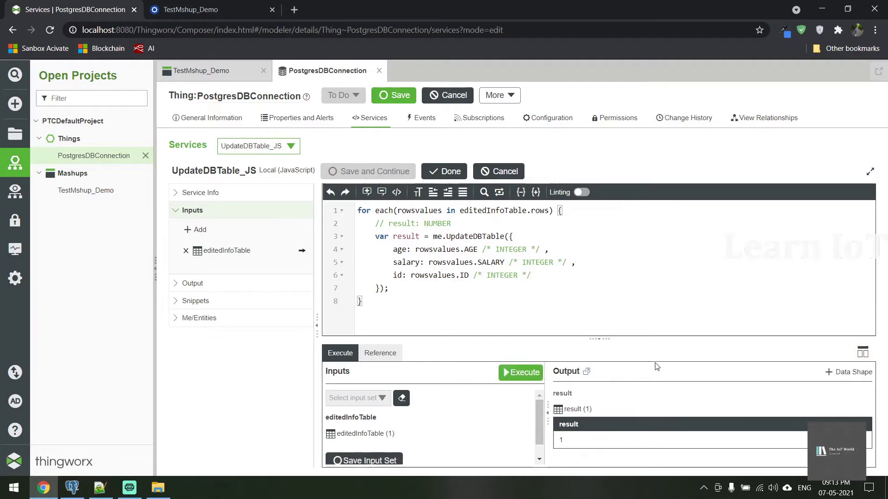
left_click_drag(633, 337, 633, 310)
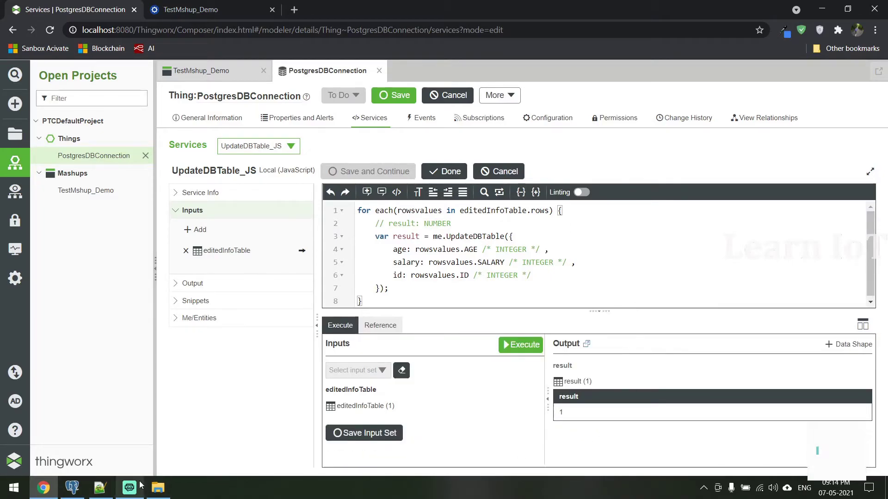
Switch to pgAdmin and rerun the CUSTOMERS query to check the row with ID 3, and return to the TestMshup_Demo mashup in ThingWorx.
left_click(74, 491)
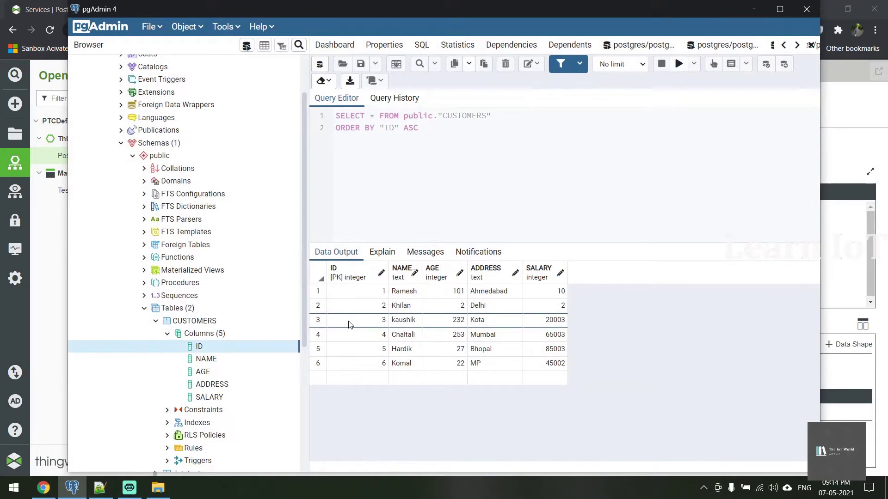
left_click(316, 322)
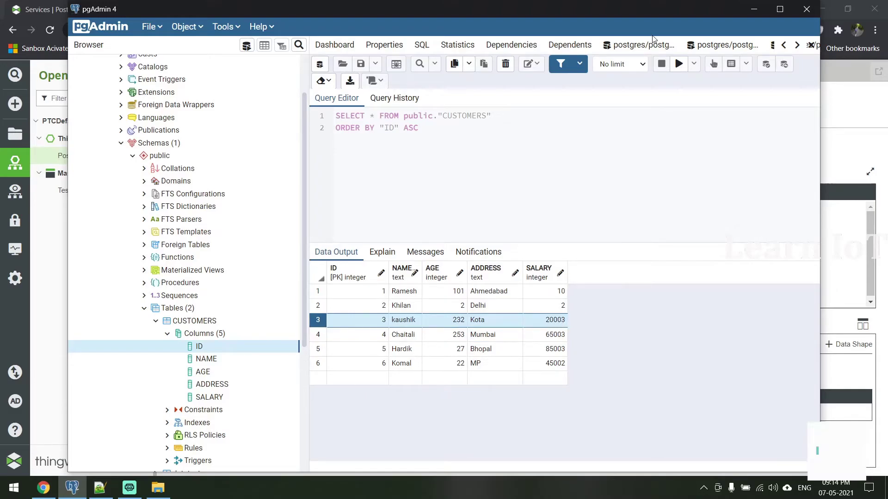
left_click(678, 64)
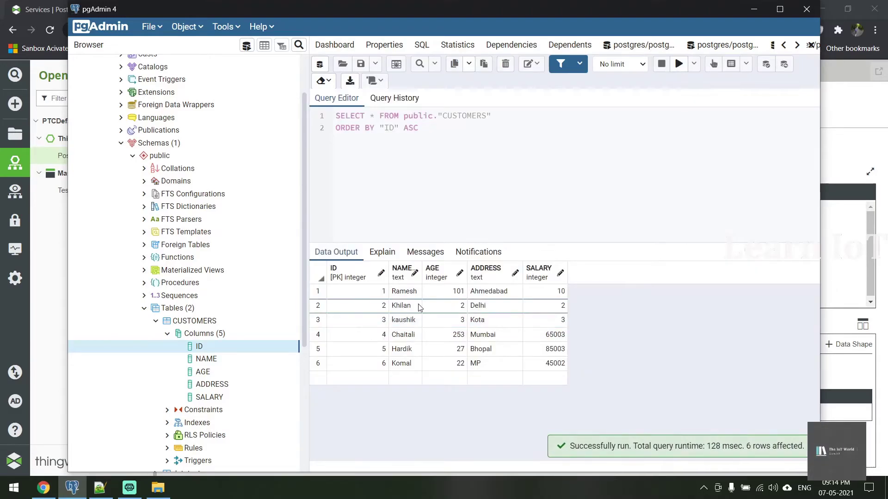
left_click(754, 8)
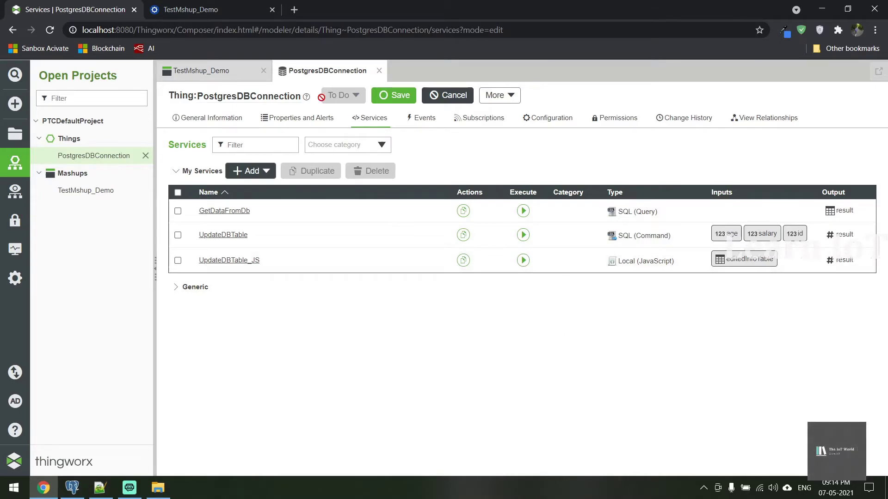
left_click(218, 71)
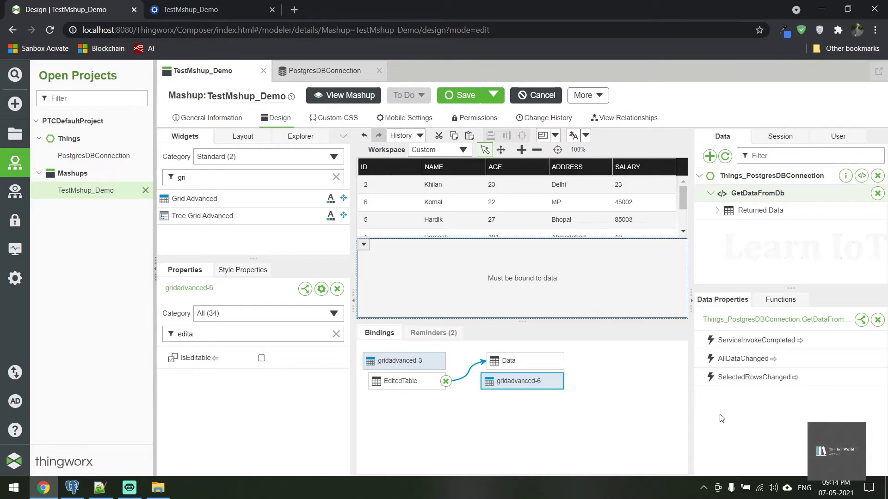
Add the UpdateDBTable service of PostgresDBConnection to the mashup's data.
left_click(860, 177)
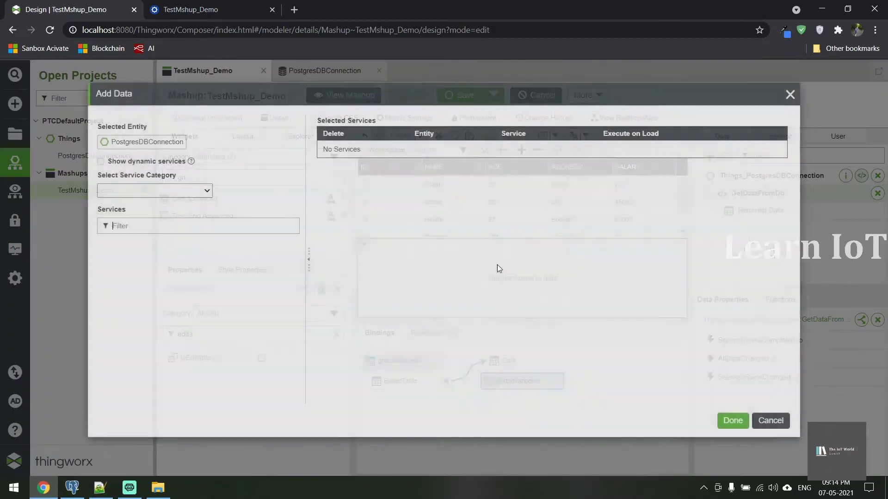
type("update")
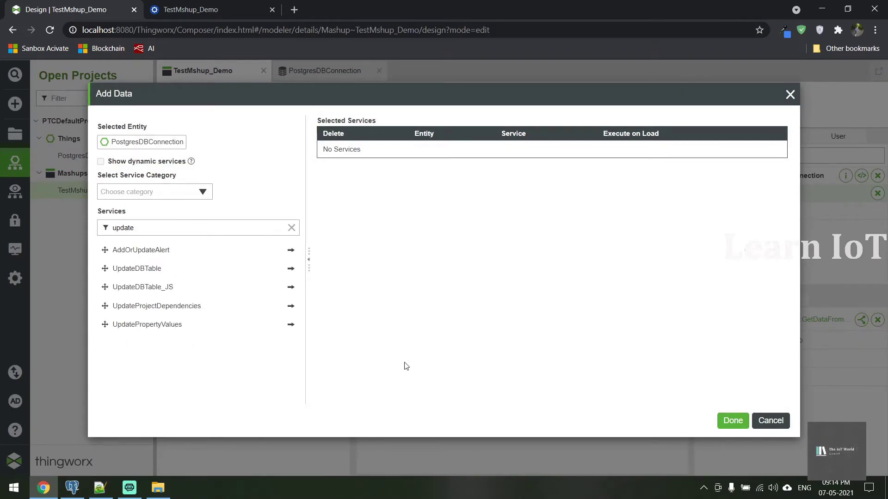
left_click(291, 268)
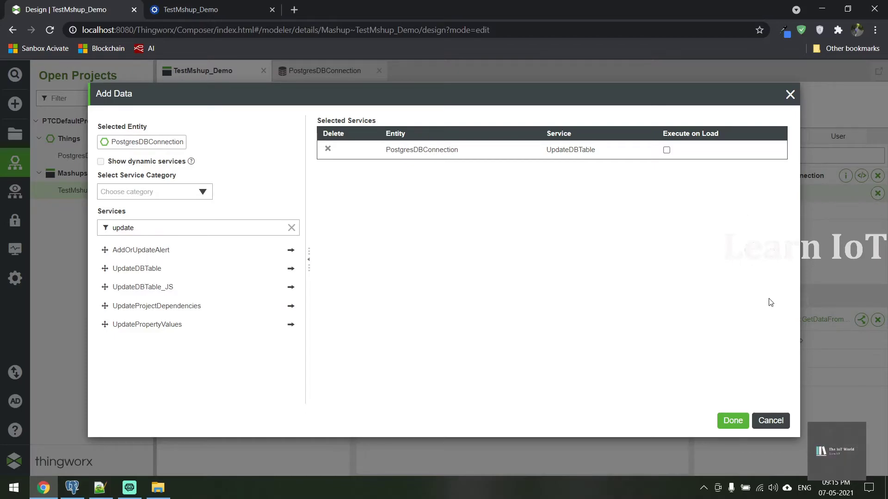
left_click(737, 418)
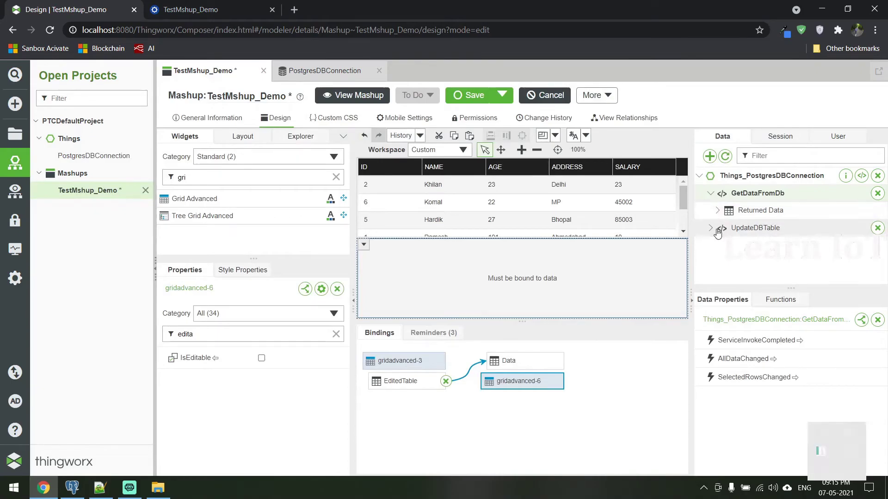
Inspect the UpdateDBTable parameters and remove that service from the mashup's data.
left_click(715, 245)
scroll(749, 231, "down", 1)
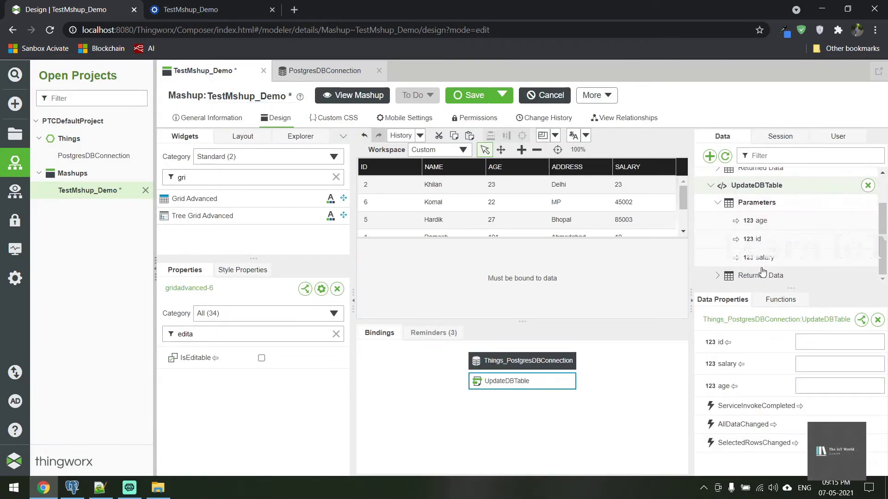
scroll(749, 231, "up", 1)
left_click(743, 245)
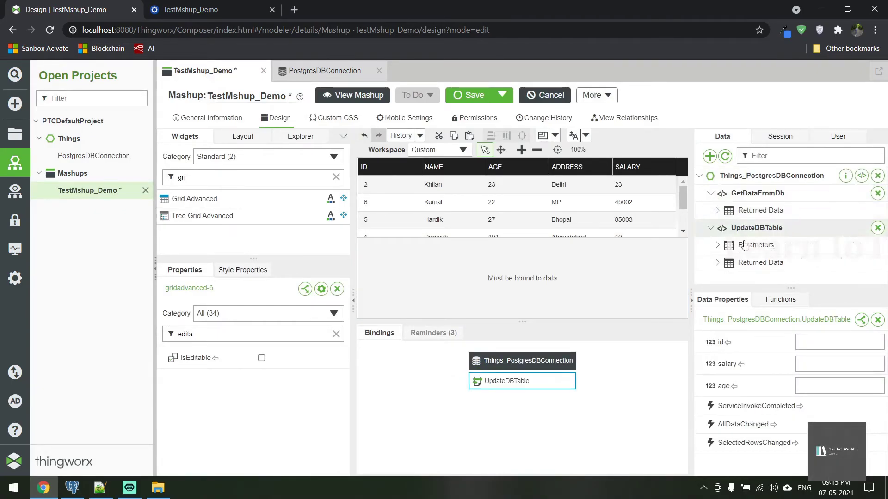
left_click(878, 227)
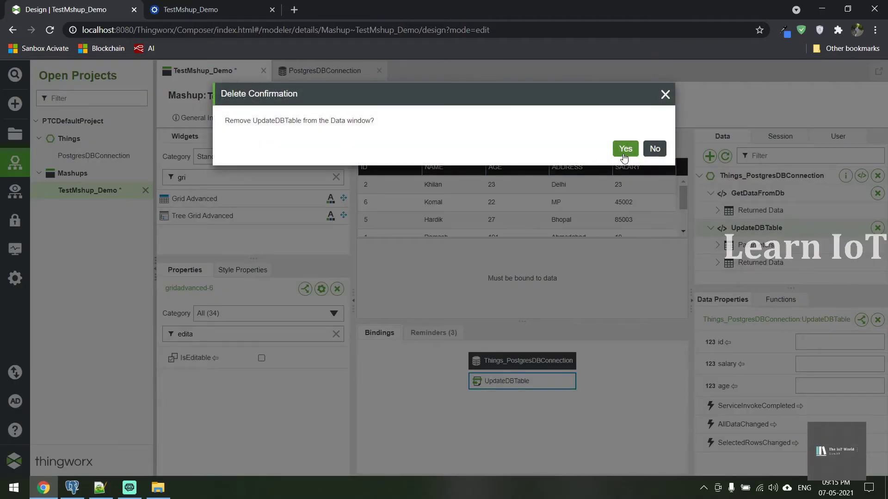
left_click(623, 156)
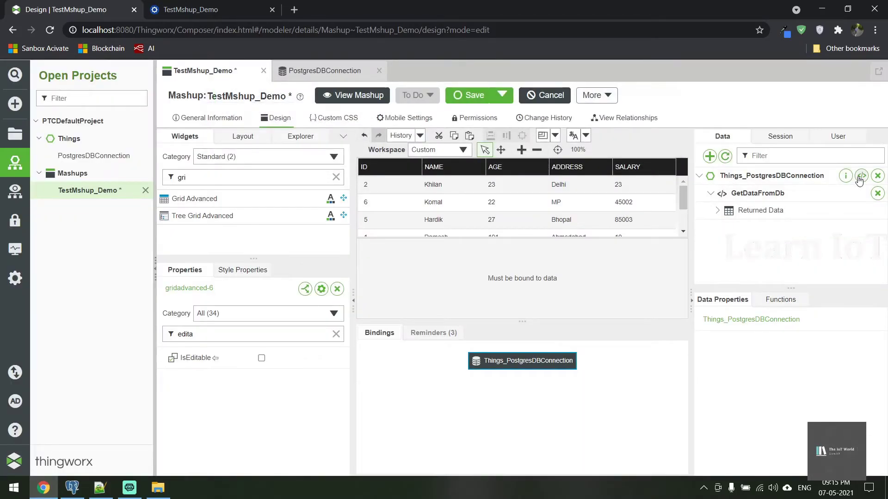
Add the UpdateDBTable_JS service of PostgresDBConnection to the mashup's data.
left_click(861, 175)
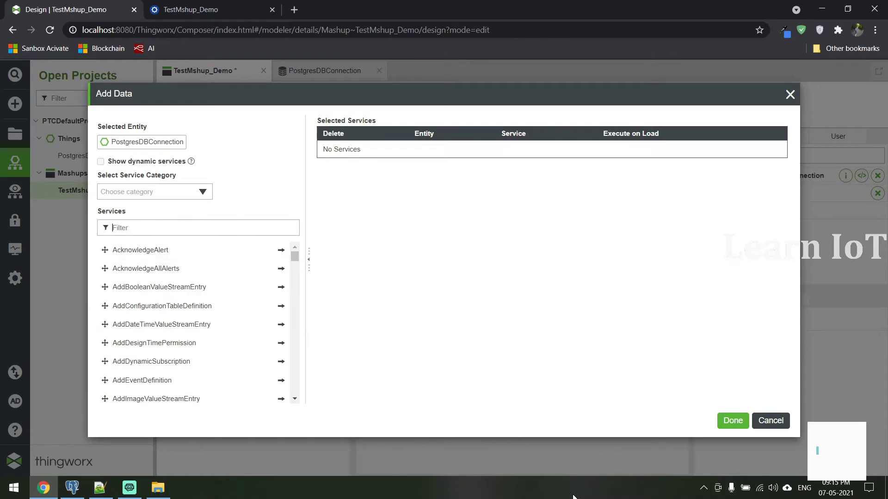
key("BackSpace")
type("update")
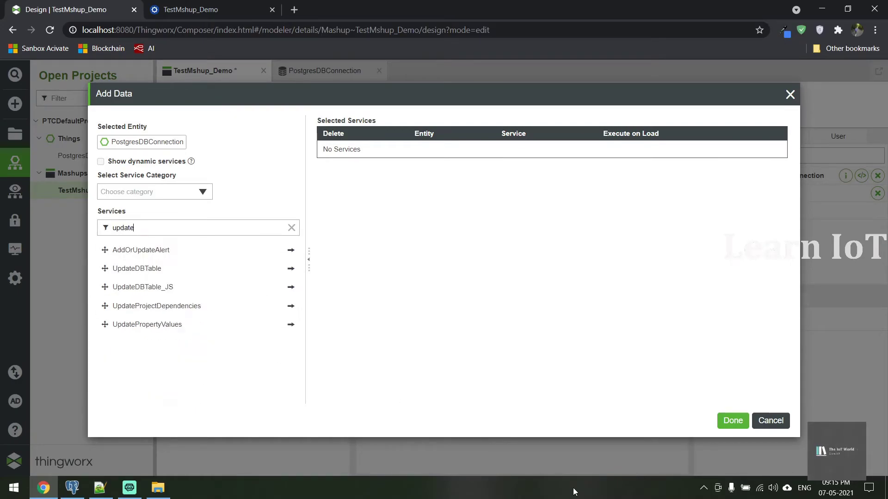
left_click(291, 287)
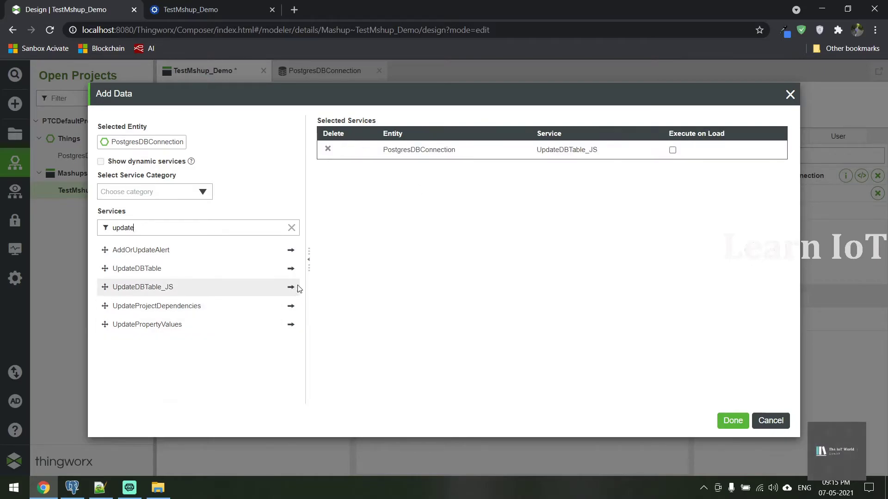
left_click(731, 421)
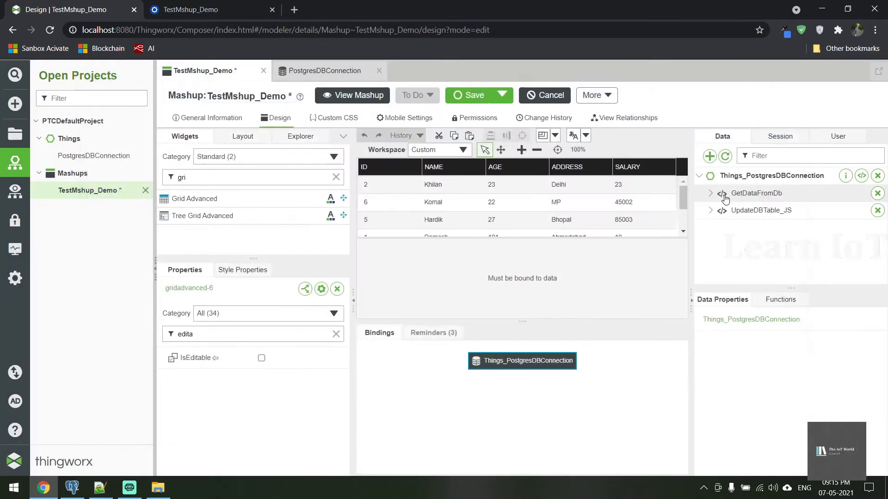
Bind the upper grid's EditedTable to the editedInfoTable parameter of UpdateDBTable_JS and save the mashup.
left_click(711, 211)
left_click(718, 229)
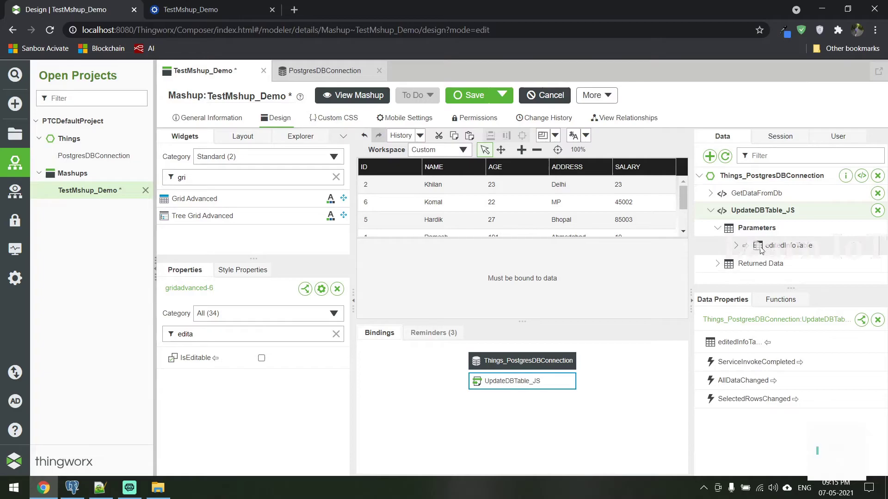
left_click(363, 165)
left_click(363, 166)
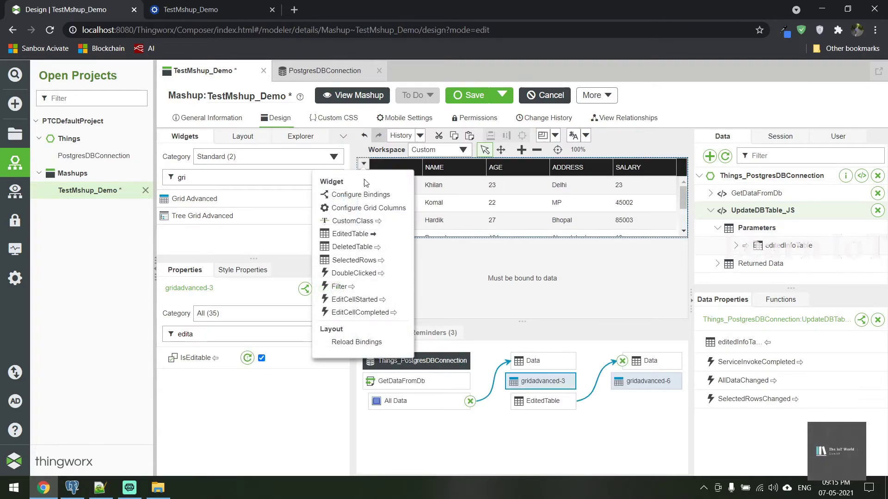
left_click_drag(358, 232, 791, 243)
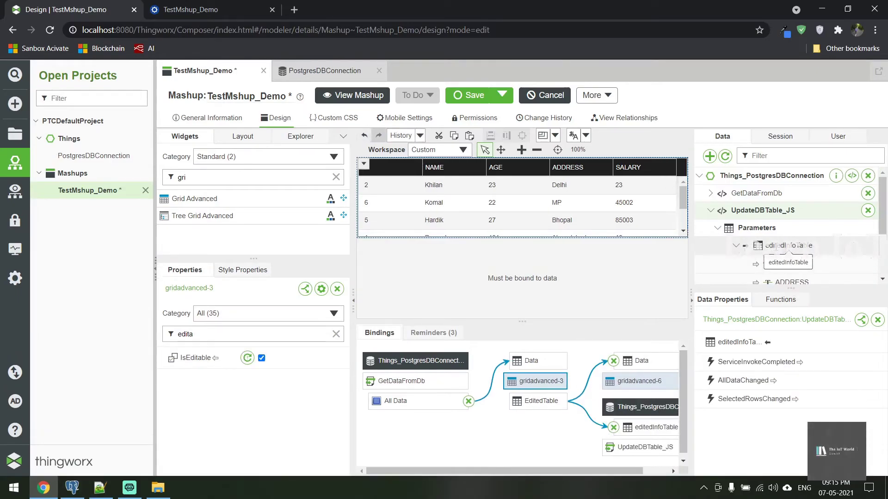
left_click(737, 247)
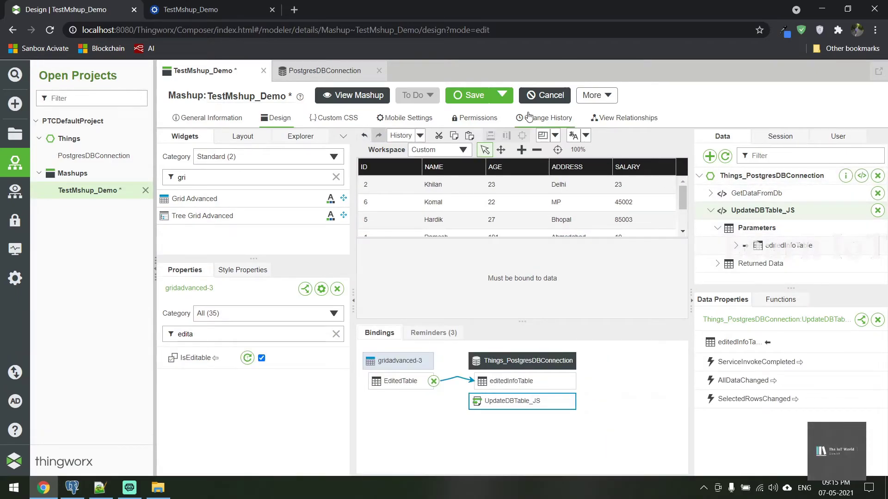
left_click(471, 95)
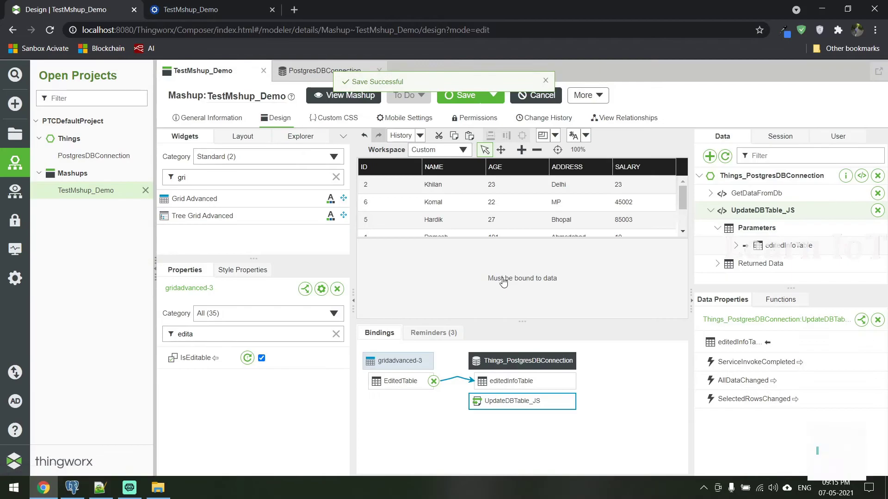
Add a container below the upper grid, between the two grids.
left_click(495, 281)
left_click(493, 224)
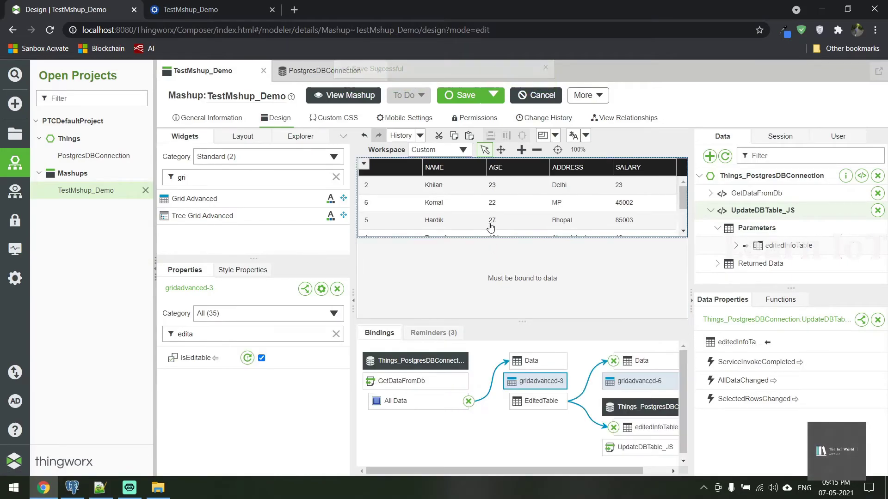
left_click(223, 138)
left_click(317, 188)
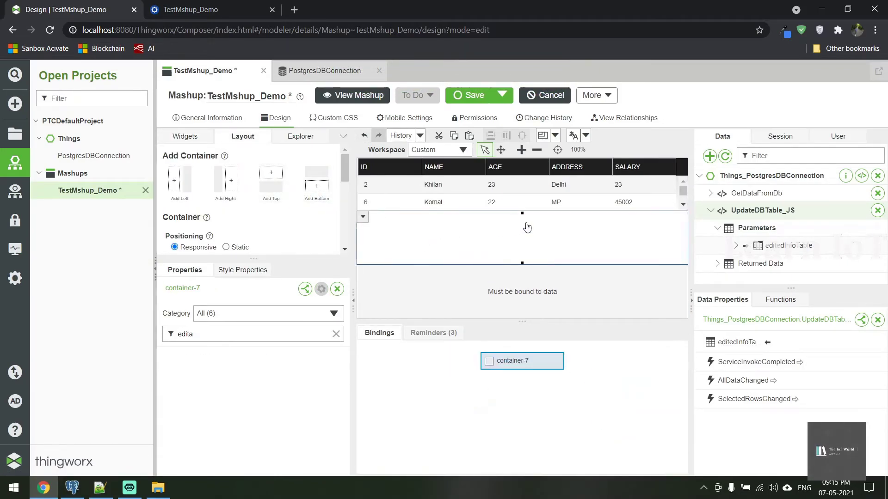
Place a Button widget in the container between the two grids, label it Update DB and save the mashup.
left_click(190, 137)
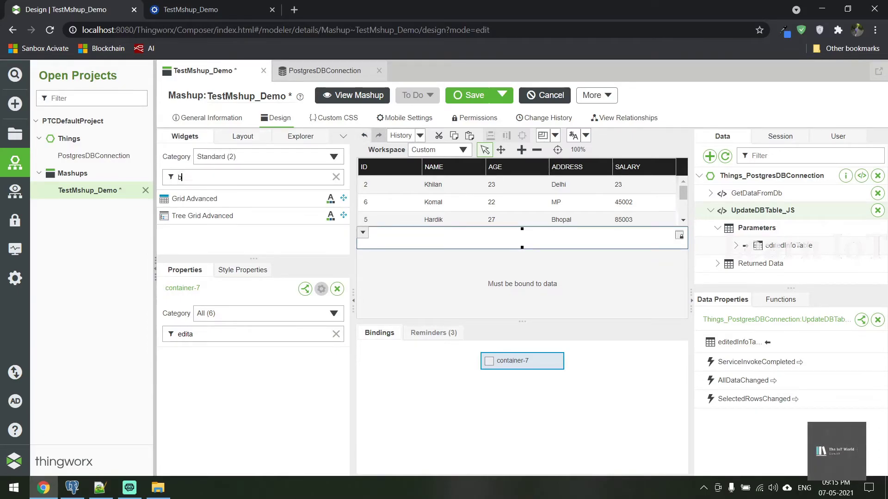
left_click_drag(182, 198, 405, 245)
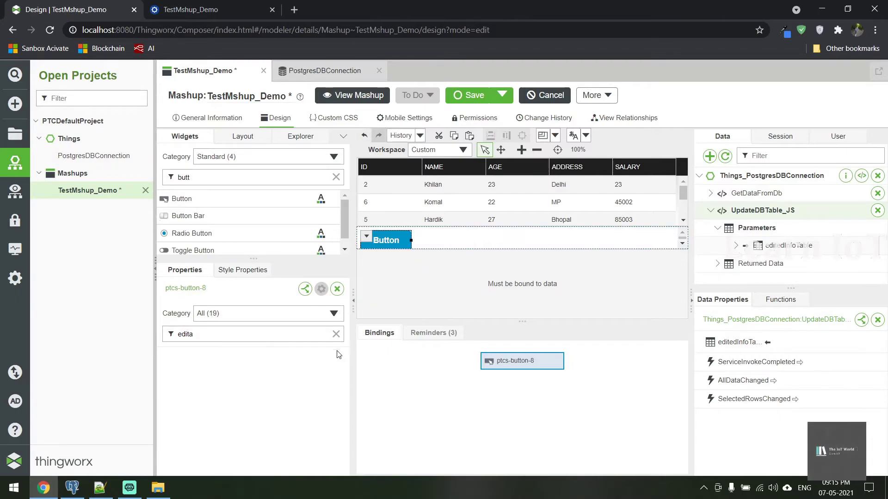
left_click(336, 334)
type("la")
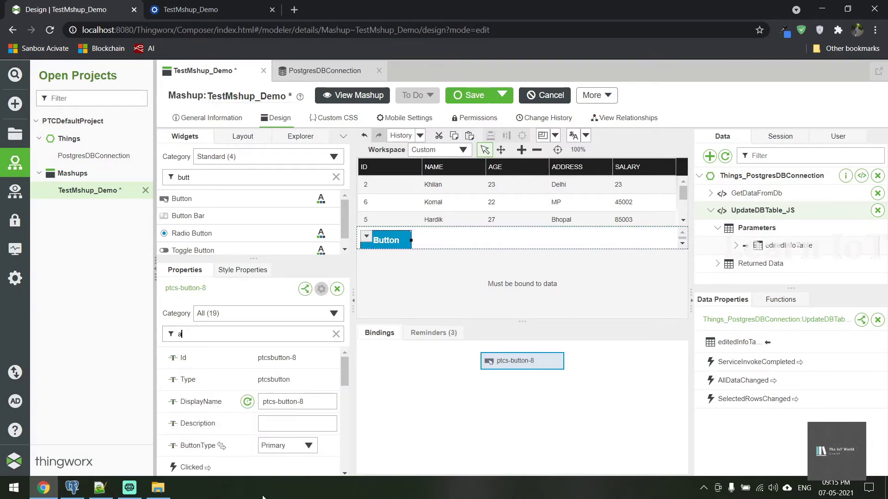
type("be")
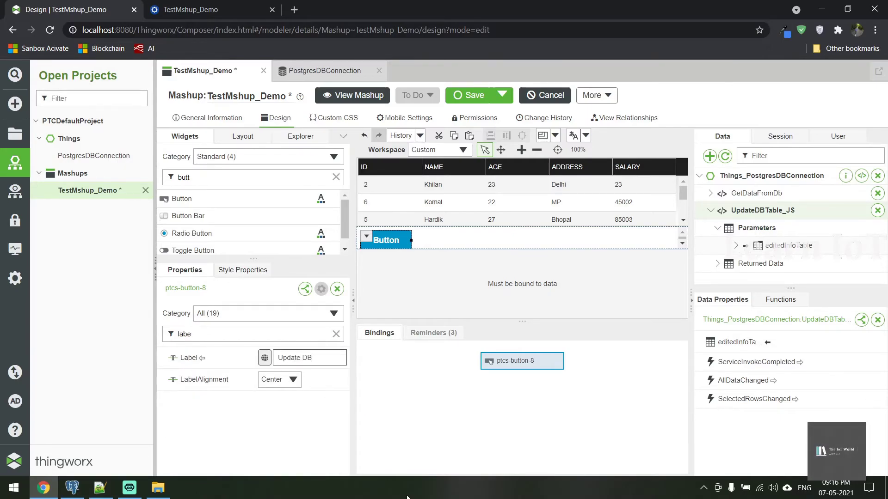
key("Return")
left_click(476, 97)
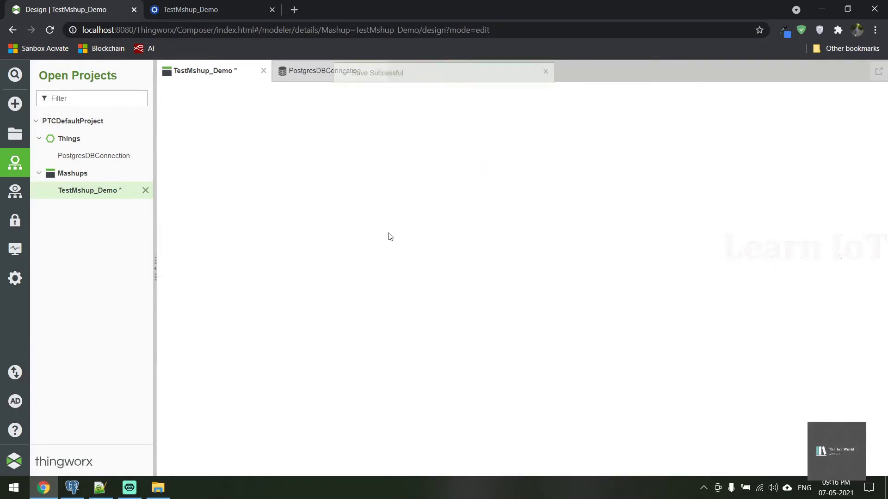
Bind the Update DB button's Clicked event to the UpdateDBTable_JS service and save the mashup.
left_click(366, 236)
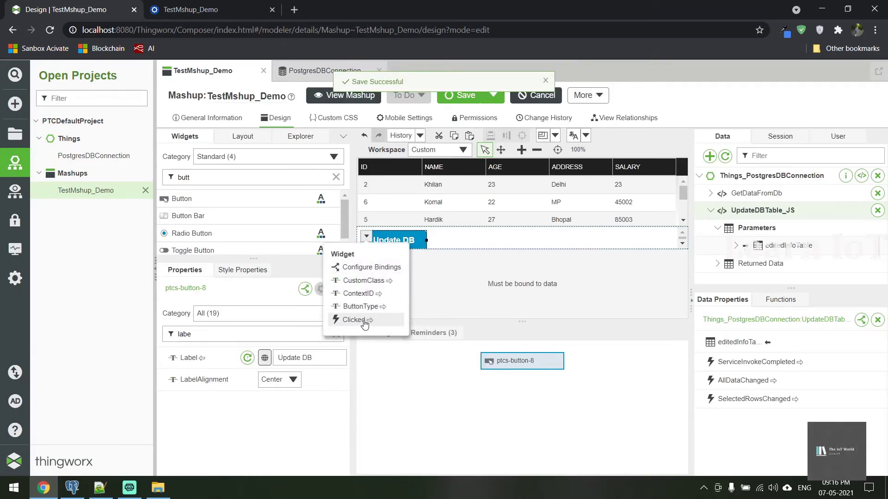
left_click_drag(359, 319, 764, 213)
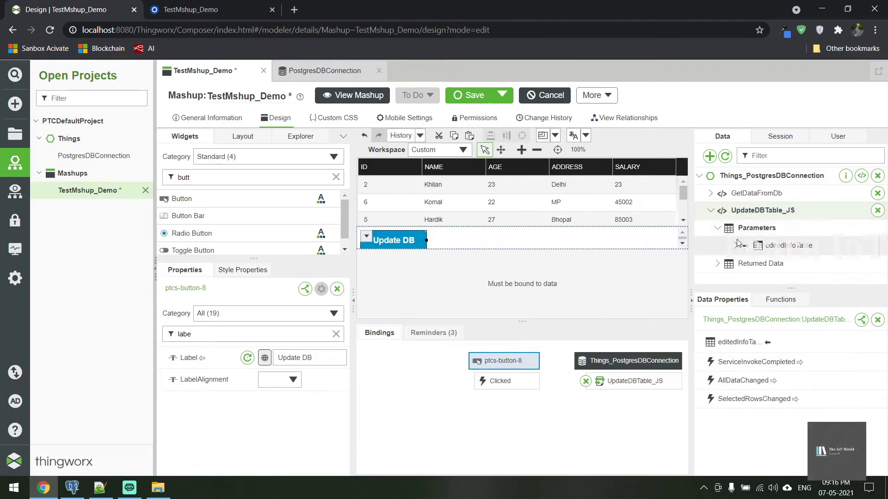
left_click(466, 94)
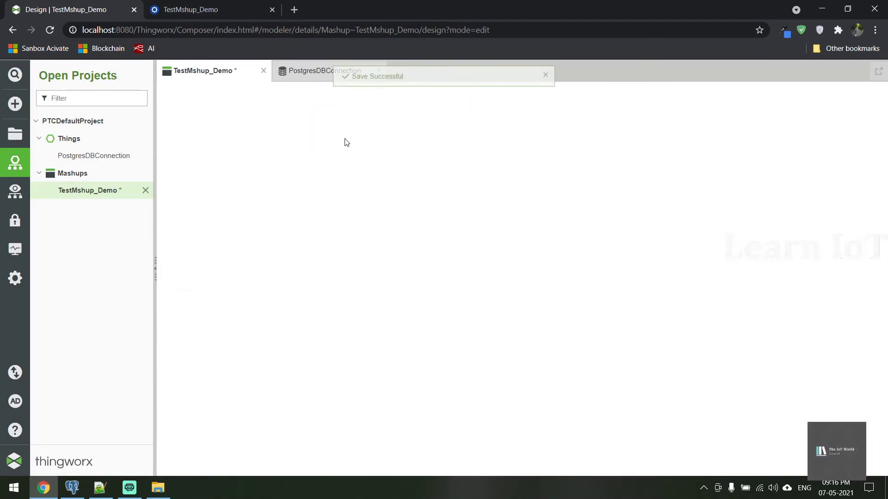
Switch to the running TestMshup_Demo mashup and reload it.
left_click(213, 6)
left_click(227, 78)
left_click(213, 193)
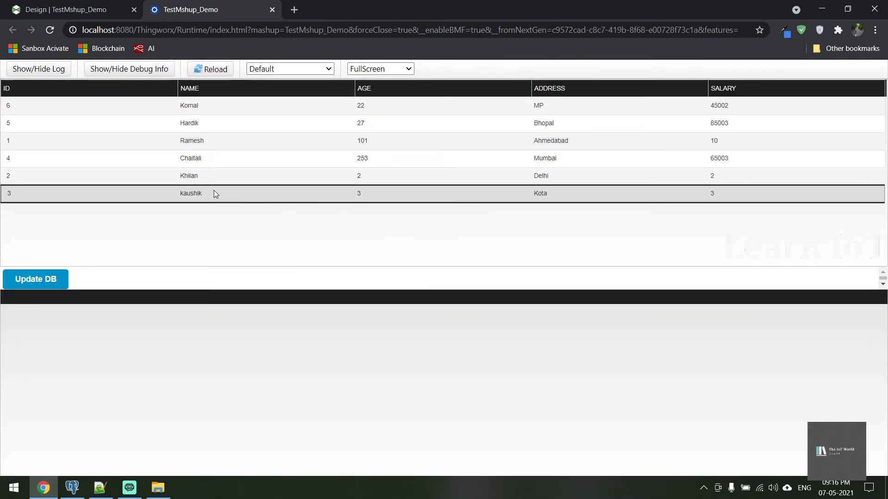
In the upper grid's row with ID 1, set AGE to 111 and SALARY to 1111.
left_click(91, 139)
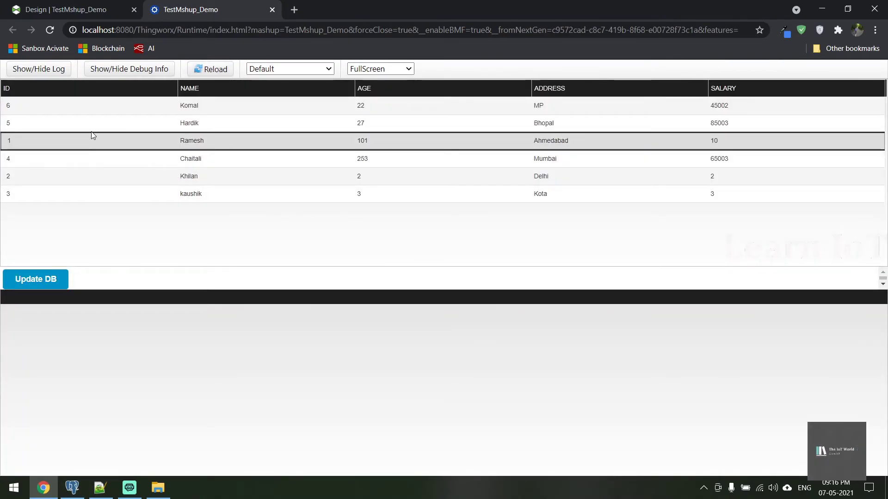
double_click(402, 146)
type("111")
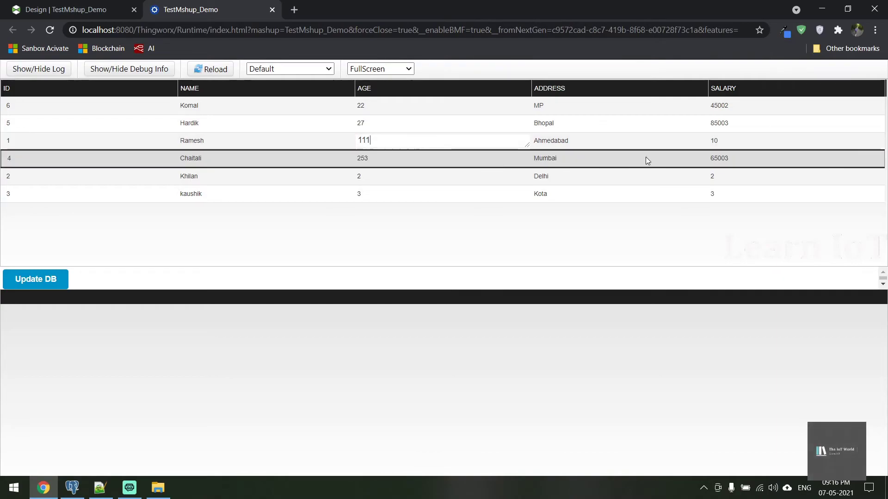
double_click(738, 137)
type("1111")
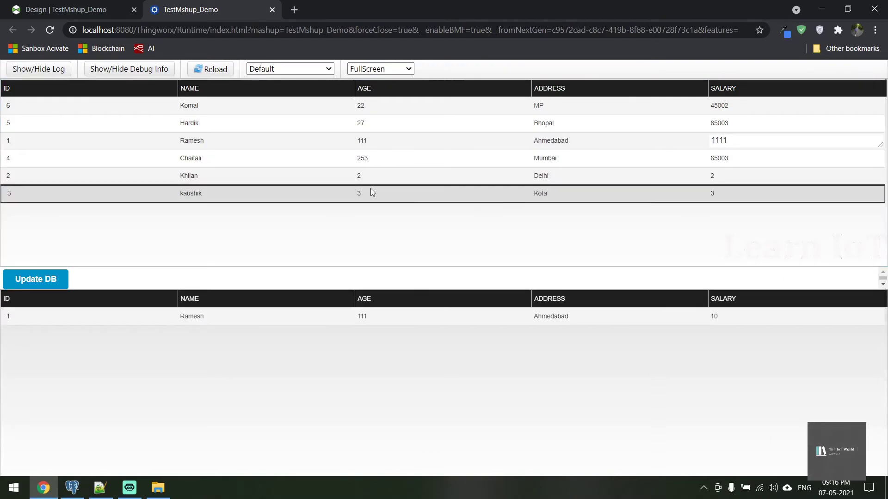
left_click(319, 154)
In the upper grid's row with ID 6, set both AGE and SALARY to 6666.
left_click(326, 104)
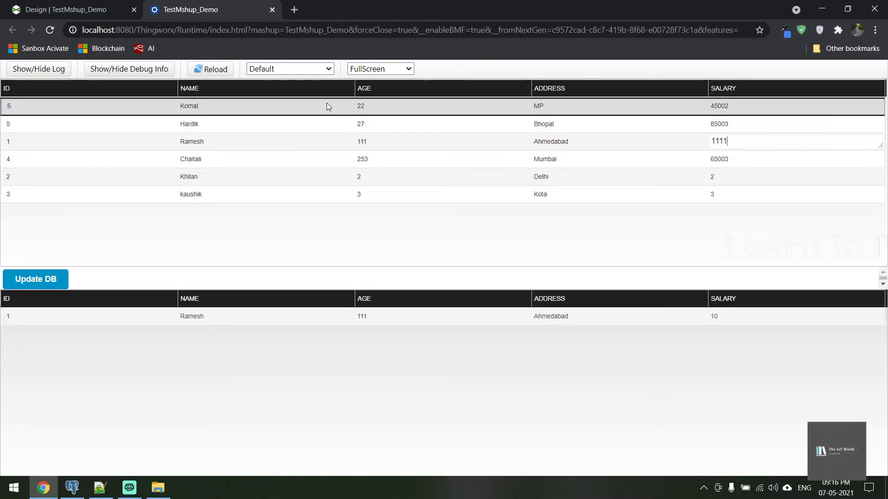
double_click(375, 105)
type("6666")
key("Return")
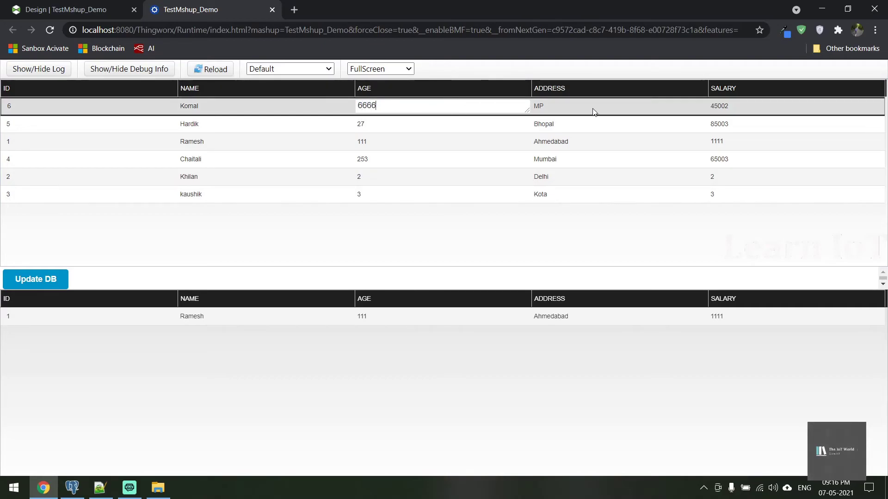
double_click(730, 101)
type("6666")
key("Return")
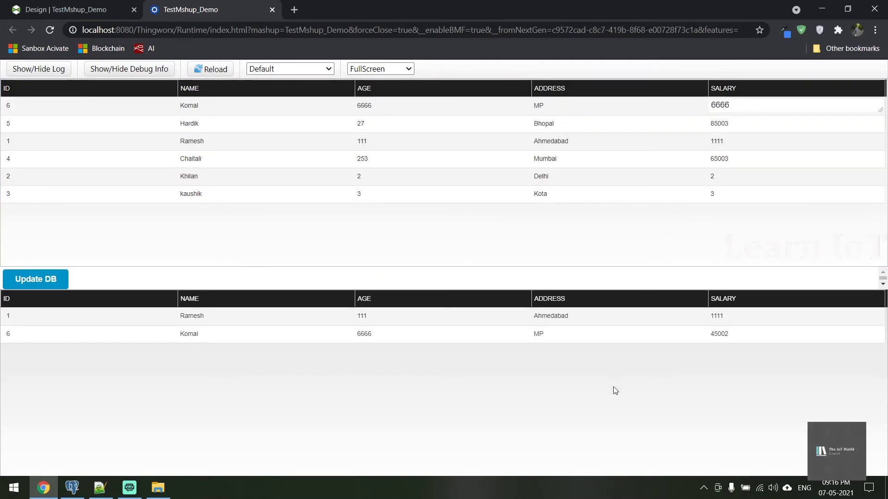
left_click(234, 333)
left_click(213, 194)
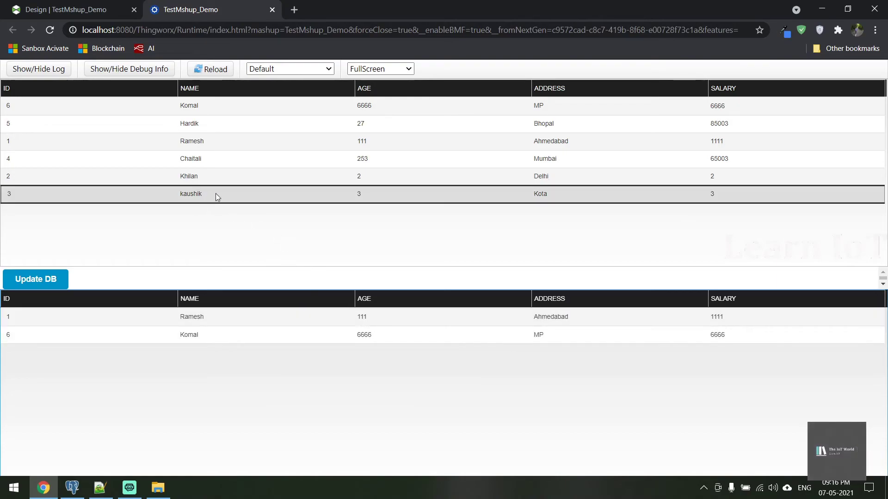
In the upper grid's row with ID 2, set both AGE and SALARY to 222.
left_click(363, 183)
double_click(367, 174)
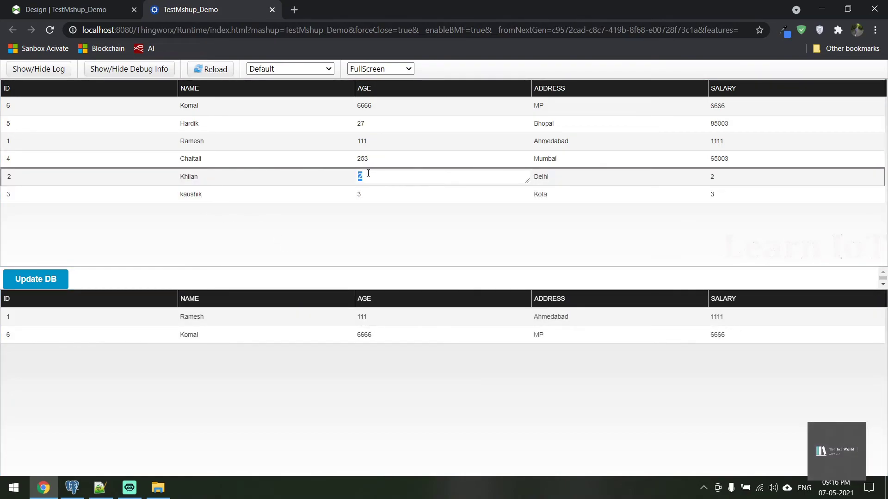
type("222")
key("Return")
double_click(712, 177)
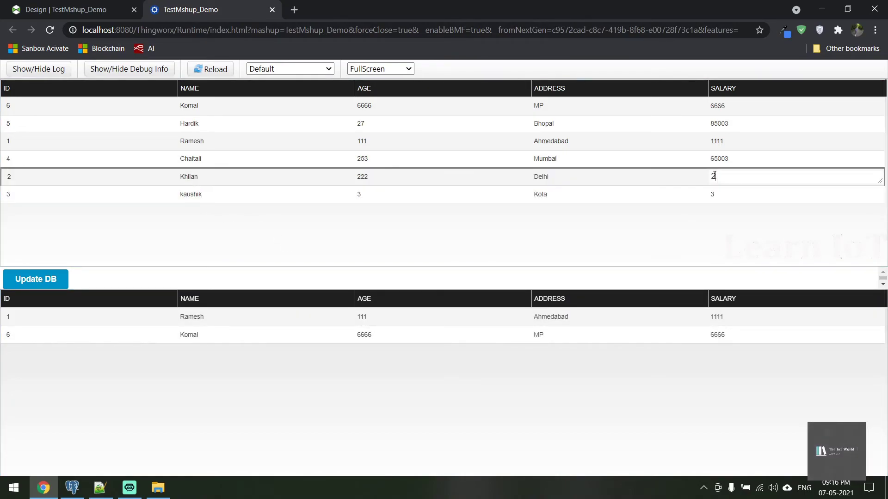
type("222")
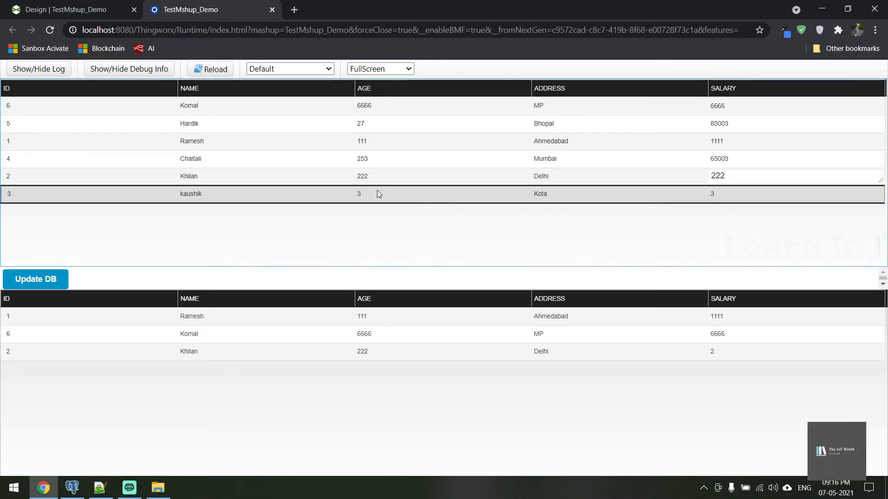
In the upper grid's row with ID 5, set both AGE and SALARY to 5555.
double_click(364, 123)
type("5555")
key("Return")
double_click(742, 120)
type("55")
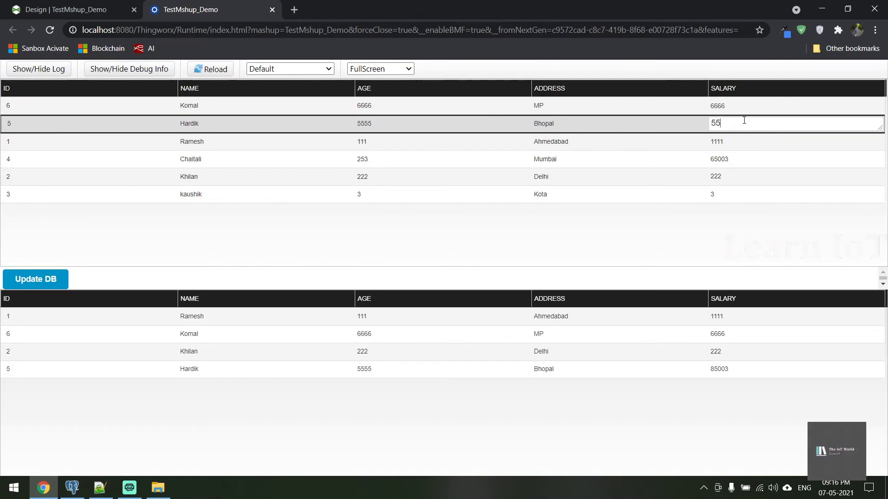
left_click(534, 443)
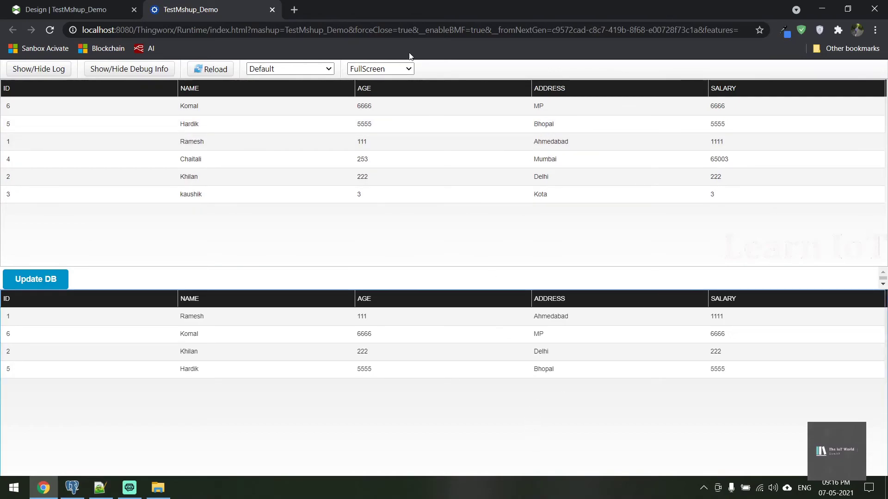
Check the edited rows in the lower grid and write them to the database with Update DB.
left_click(362, 350)
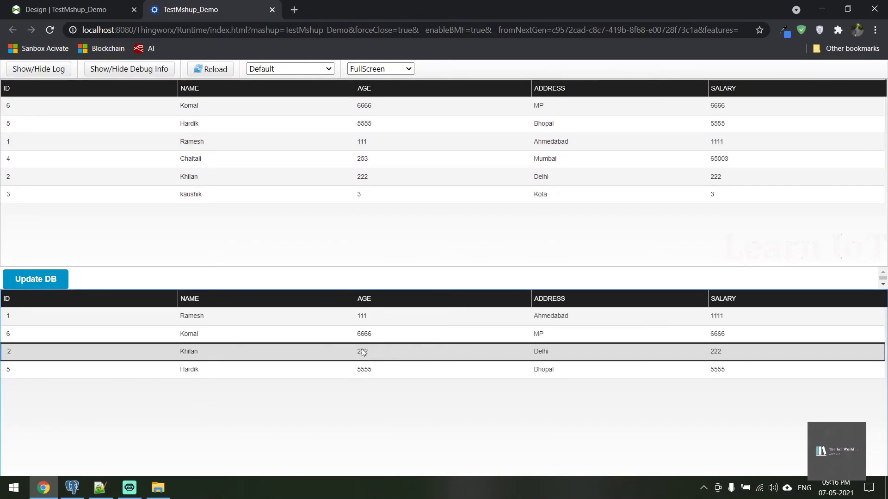
left_click(301, 356)
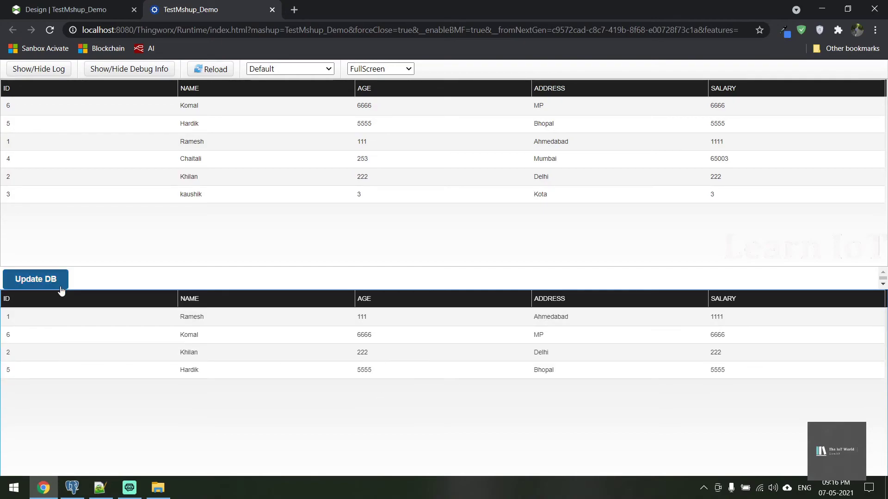
left_click(39, 280)
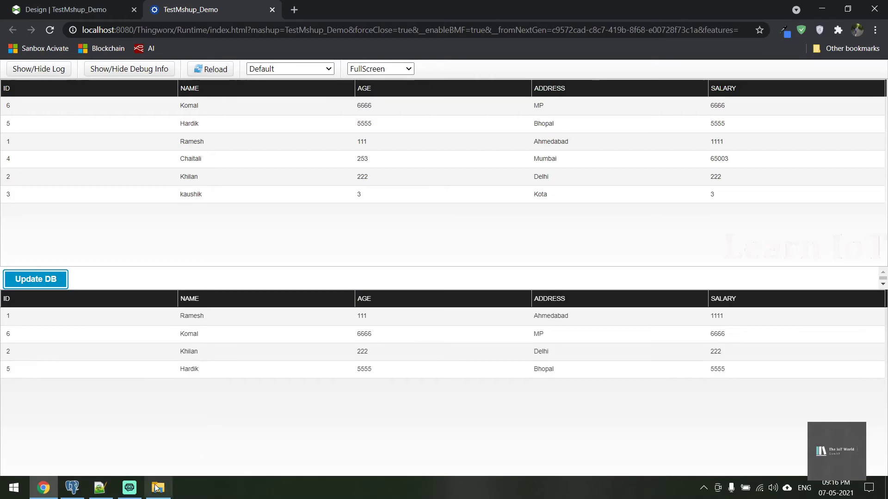
Switch to pgAdmin and rerun the SELECT query on CUSTOMERS to check the AGE and SALARY values.
left_click(72, 487)
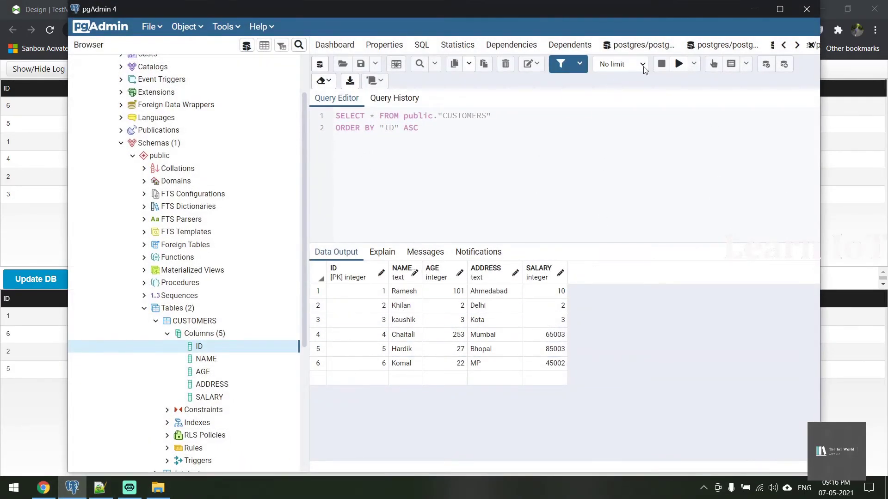
left_click(678, 64)
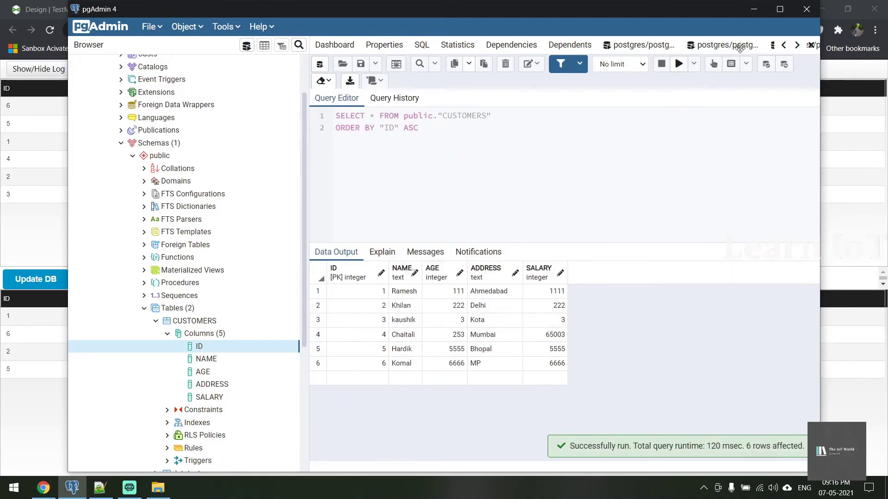
left_click(748, 14)
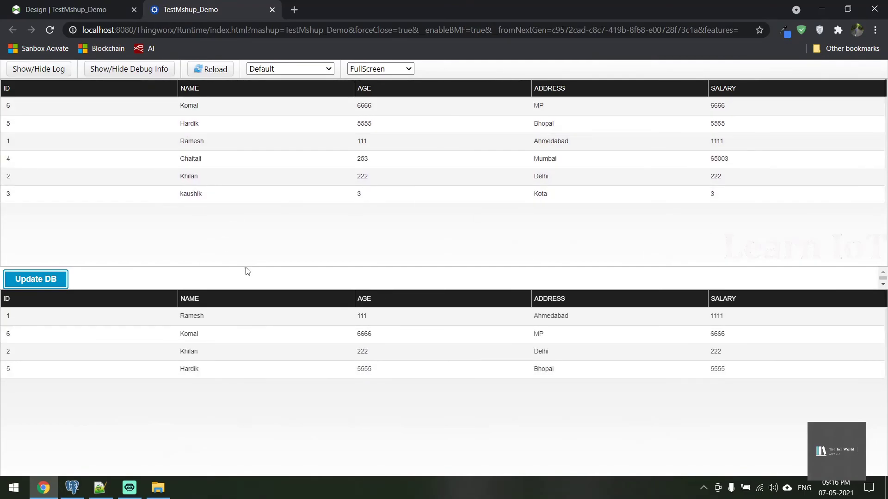
Return to the mashup design in ThingWorx Composer and start a new function of type Status Message.
left_click(63, 6)
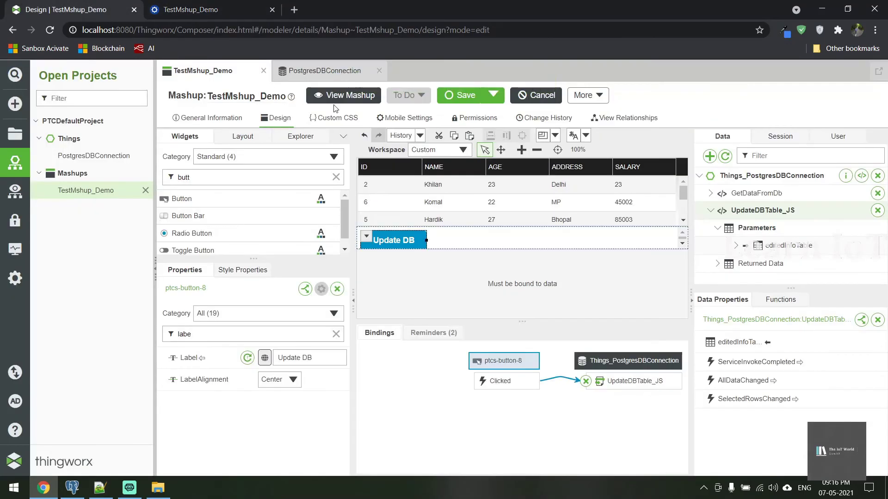
left_click(780, 299)
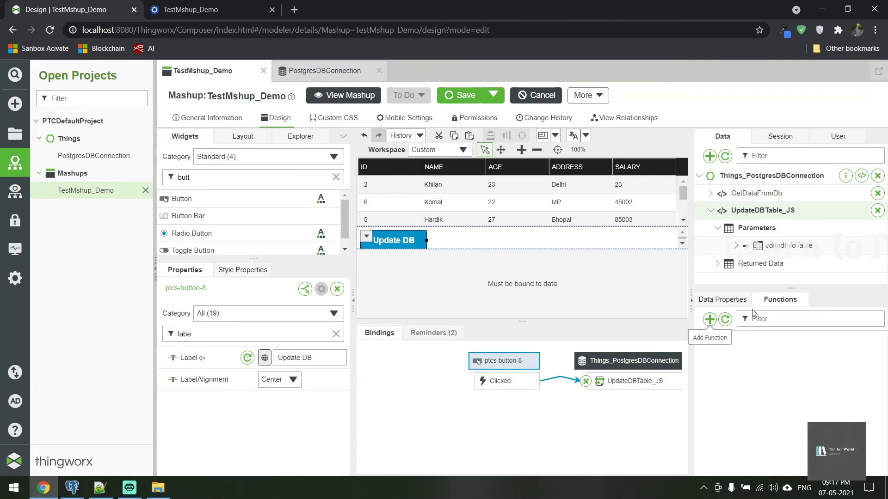
left_click(710, 319)
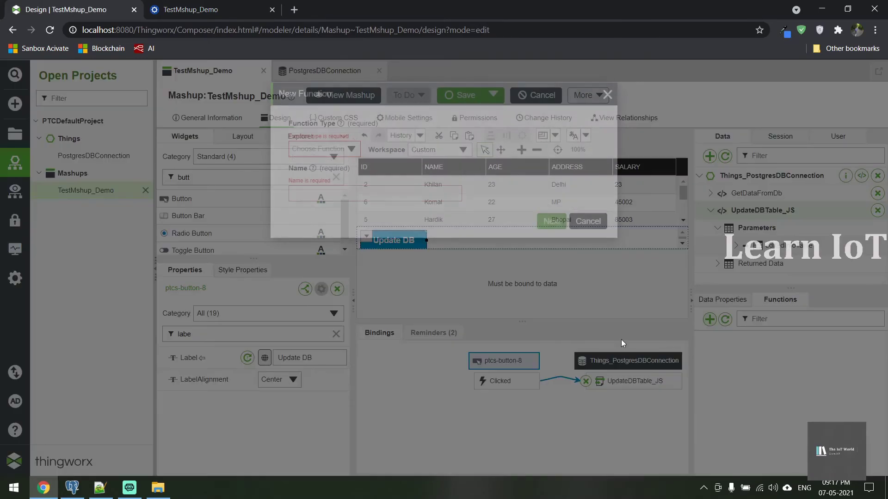
left_click(332, 150)
scroll(326, 260, "down", 1)
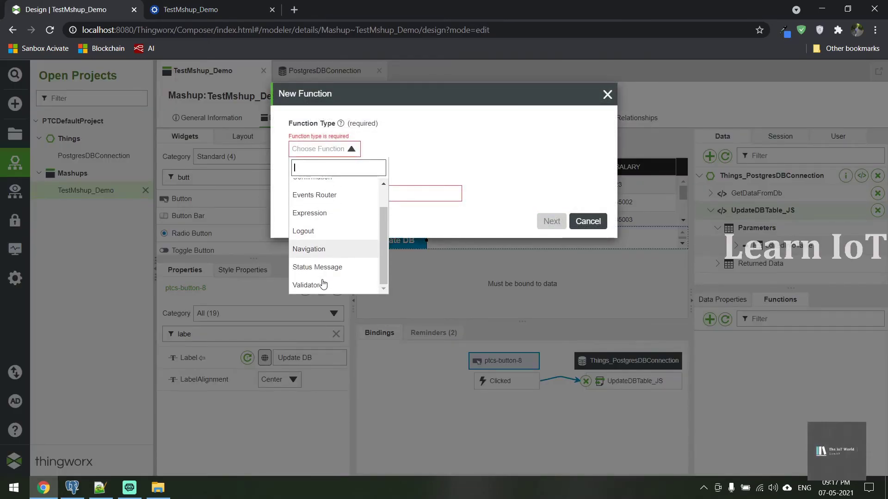
left_click(326, 270)
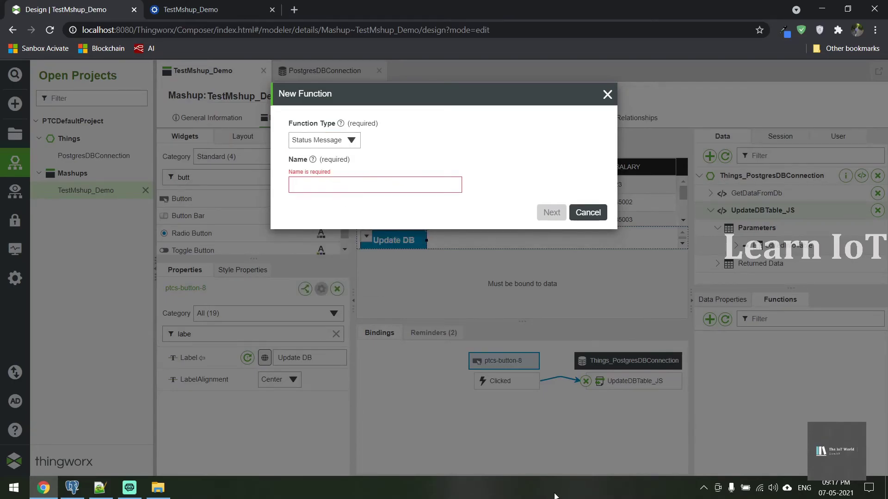
Name the new Status Message function DBUpdated and continue to its message settings.
type("DB Update")
key("BackSpace")
key("BackSpace")
key("BackSpace")
key("BackSpace")
key("BackSpace")
key("BackSpace")
key("BackSpace")
type("U[")
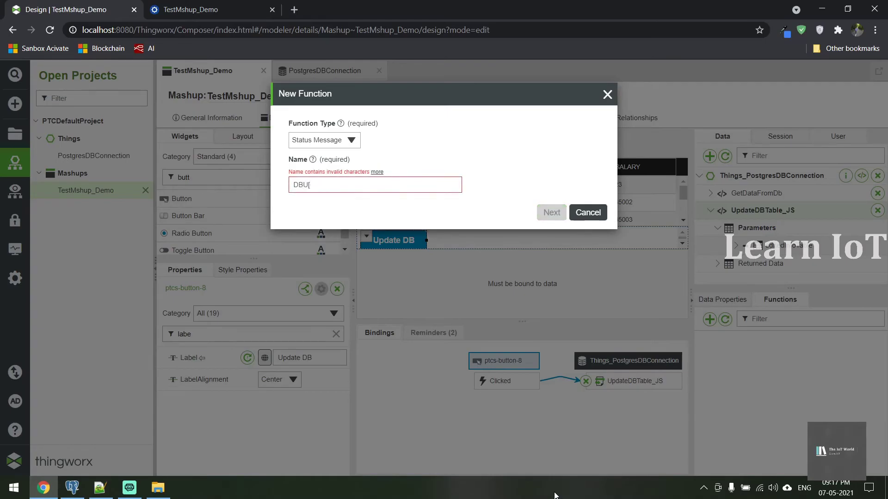
type("datpdated")
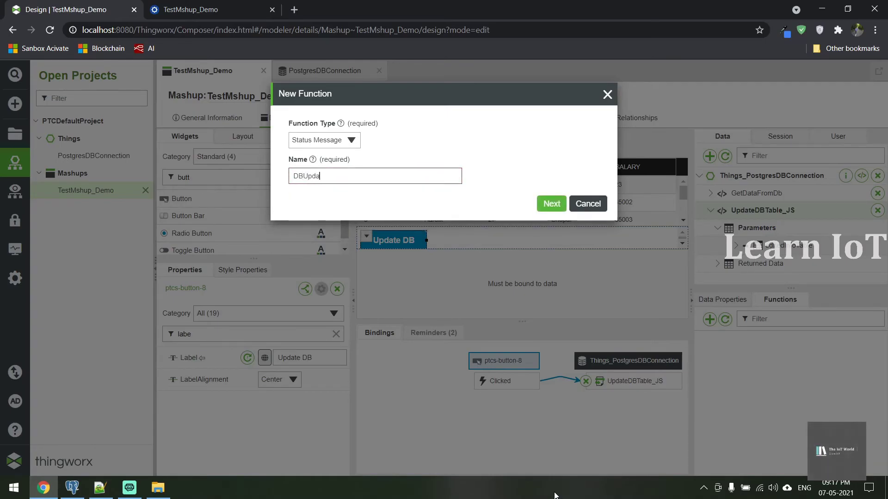
left_click(550, 204)
Enter "Database Updated !!!" as the message text, keeping the Info message type, and finish creating the function.
left_click(277, 220)
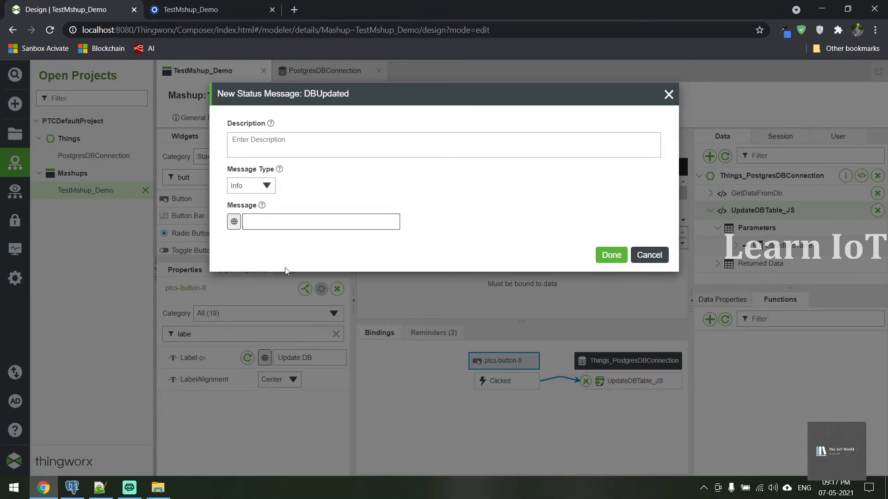
type("Database Updated !!!")
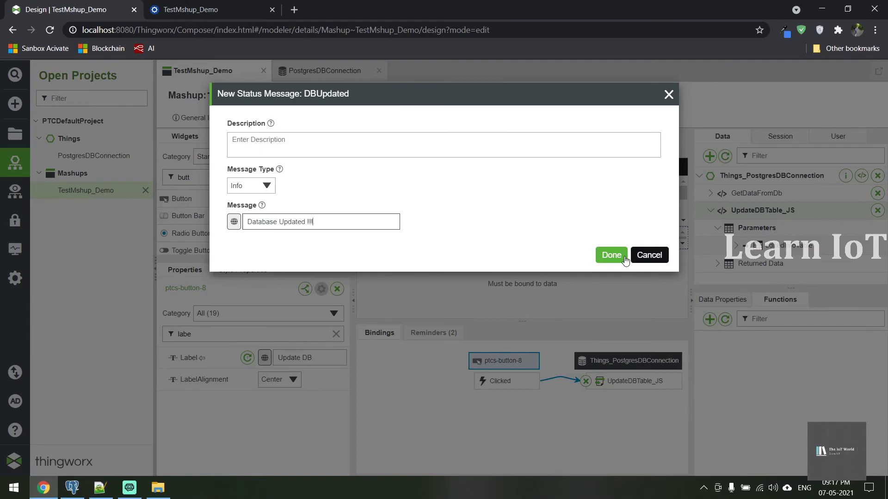
left_click(611, 255)
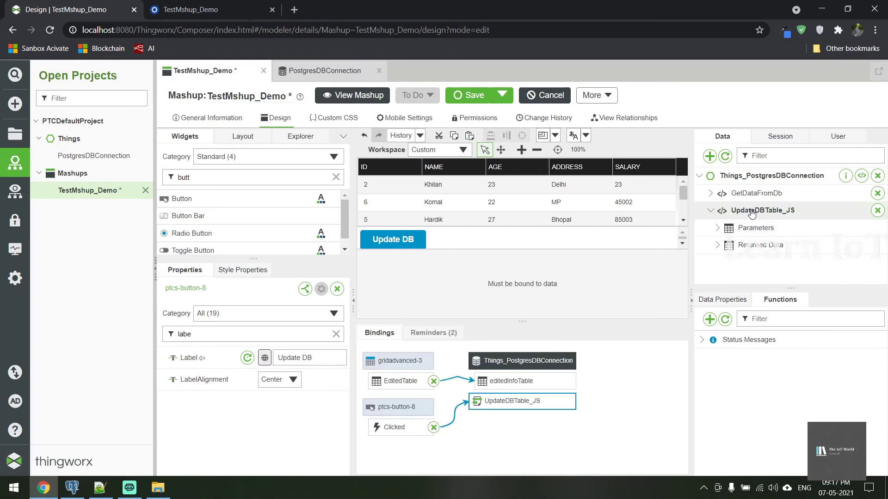
Bind the ServiceInvokeCompleted event of UpdateDBTable_JS to ShowMessage of the DBUpdated status message and save the mashup.
left_click(733, 303)
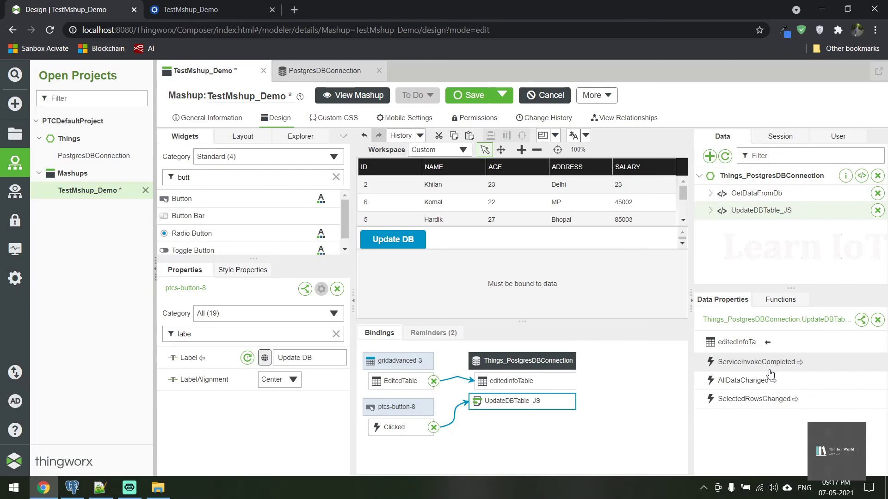
mouse_move(768, 369)
left_mouse_down()
mouse_move(789, 329)
mouse_move(786, 304)
mouse_move(736, 319)
mouse_move(768, 341)
mouse_move(759, 381)
left_mouse_up()
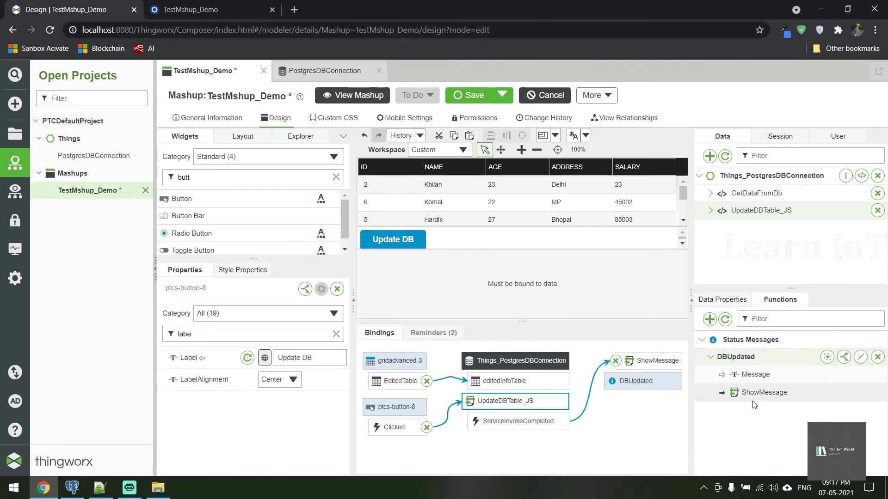
left_click(469, 95)
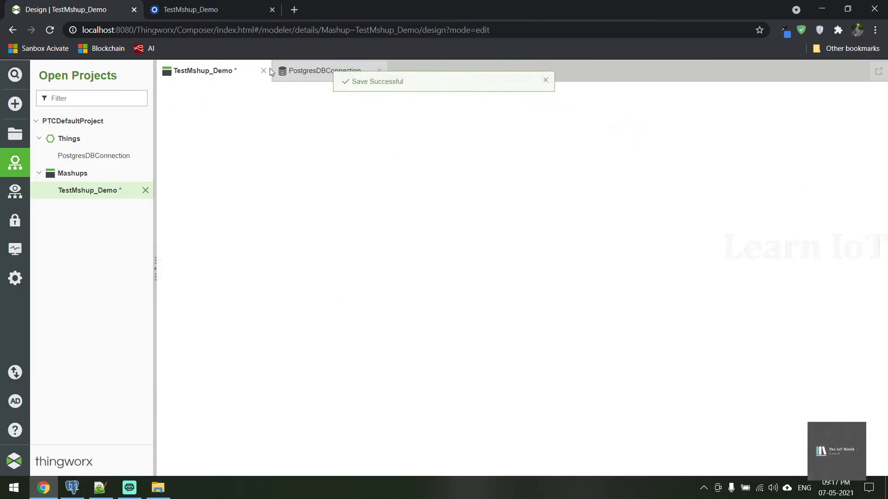
Reload the running mashup and set AGE and SALARY to 444 in the upper grid's row with ID 5.
left_click(229, 6)
left_click(211, 69)
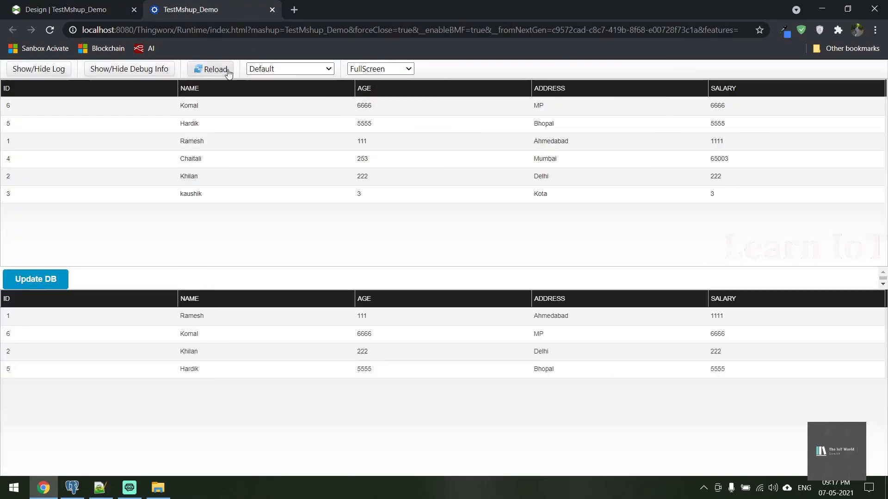
double_click(392, 192)
type("444")
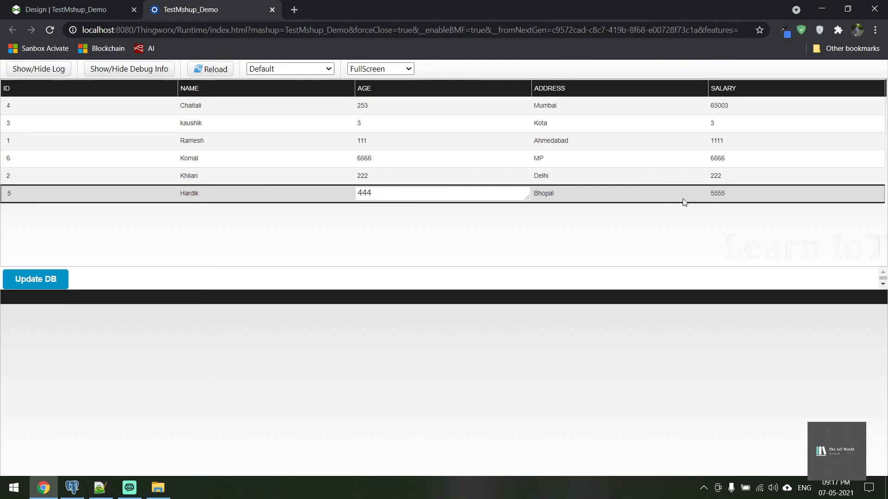
double_click(743, 192)
type("444")
Write the edited row to the database with Update DB and check the text of the status message.
left_click(47, 281)
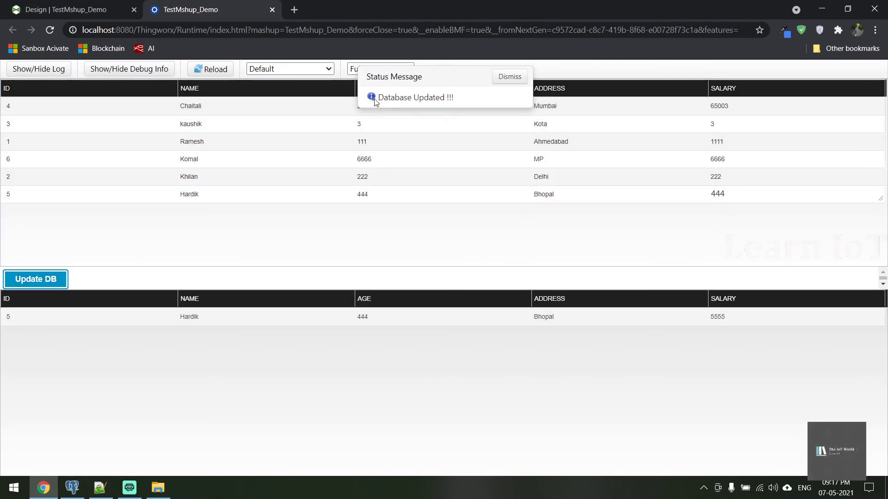
left_click_drag(382, 97, 458, 97)
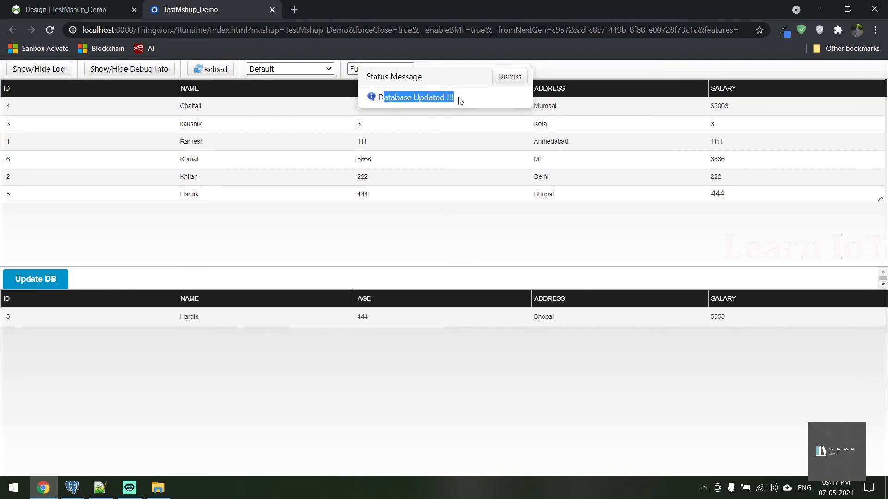
Switch to pgAdmin, rerun the CUSTOMERS query, check the AGE value for ID 5, and minimize pgAdmin.
left_click(73, 488)
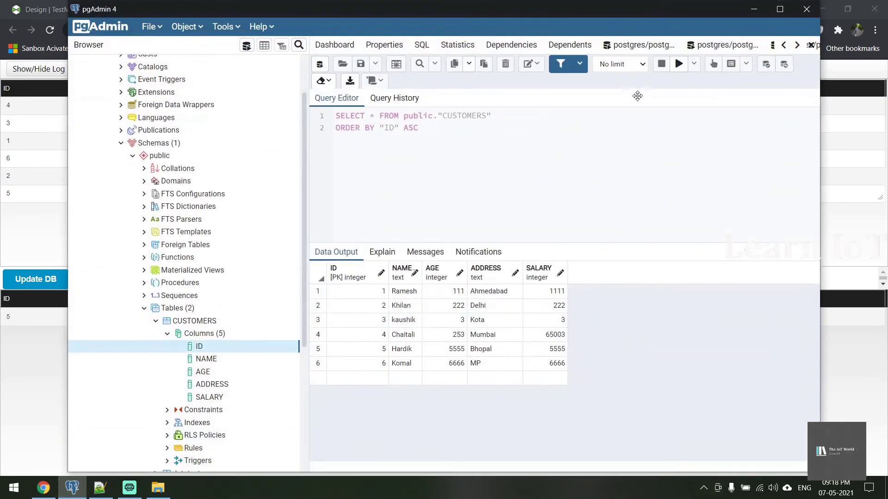
left_click(677, 63)
left_click(443, 352)
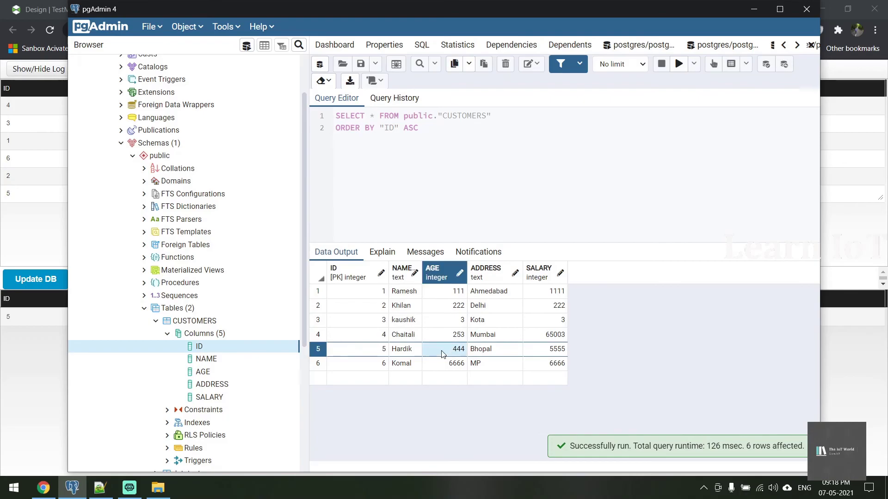
left_click(750, 13)
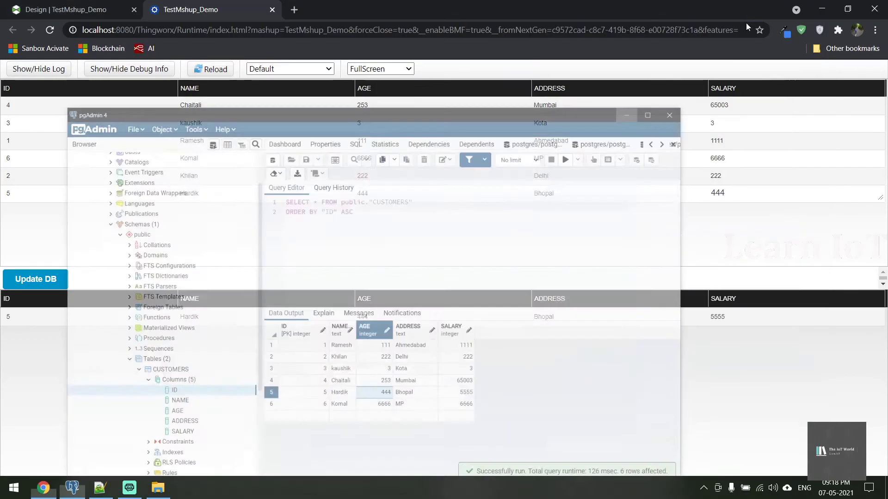
Return to the mashup design in ThingWorx Composer and open the Update DB button's Label value for editing.
key("ctrl+Tab")
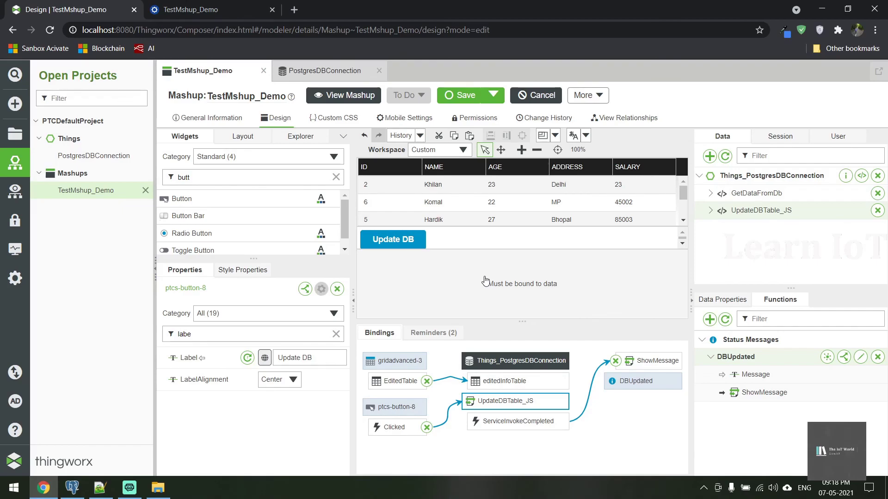
left_click(311, 356)
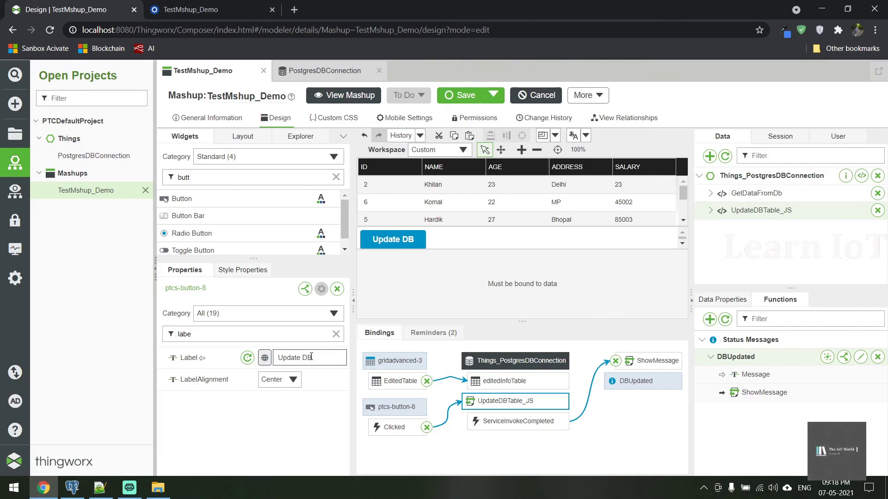